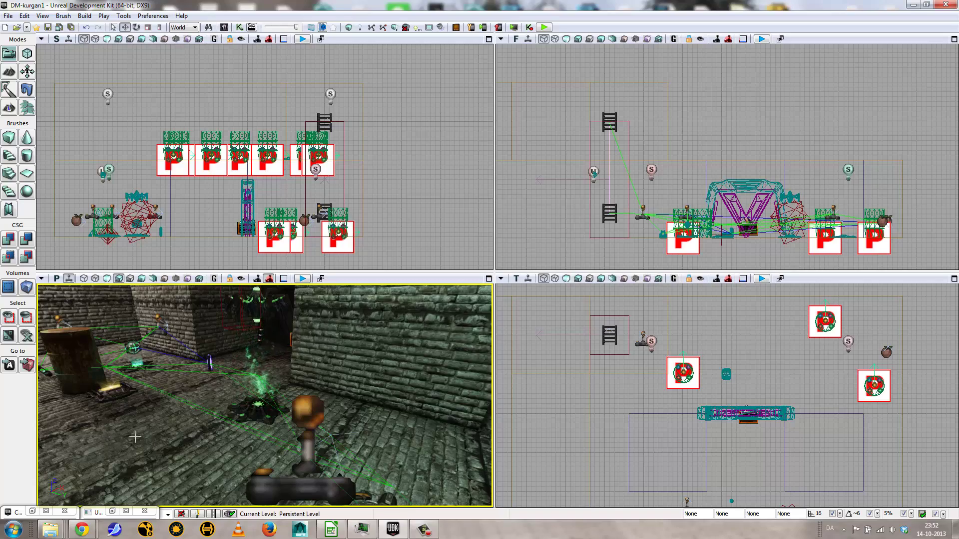
# Step: Play-test DM-kurgan1 from the stone floor, shoot at the barrel in the corridor, and end the preview
pyautogui.rightClick(112, 452)
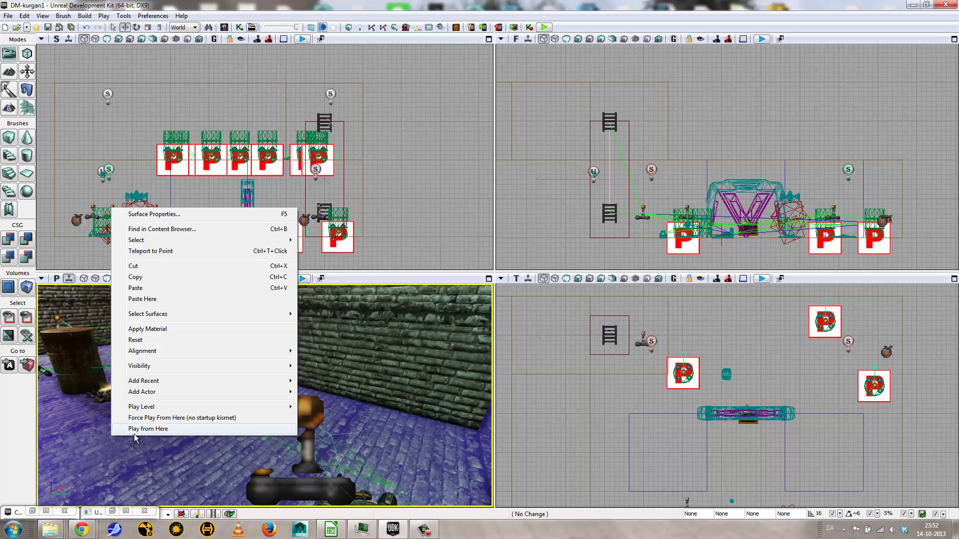
pyautogui.click(137, 424)
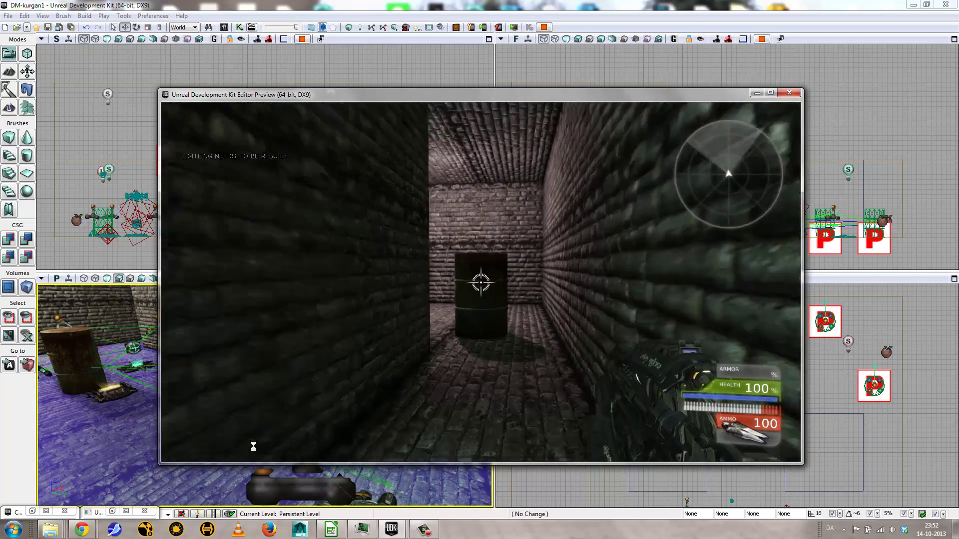
pyautogui.click(253, 445)
pyautogui.click(253, 446)
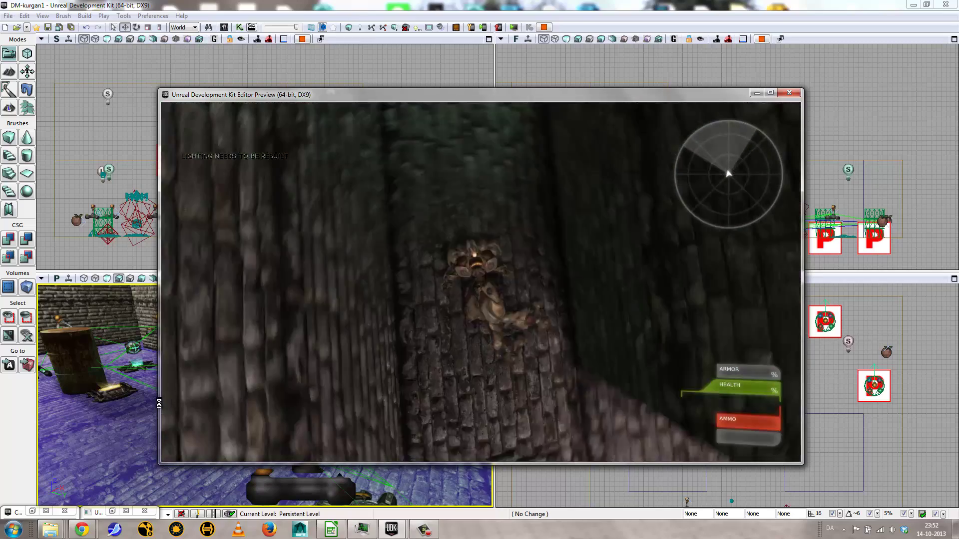
pyautogui.press('Escape')
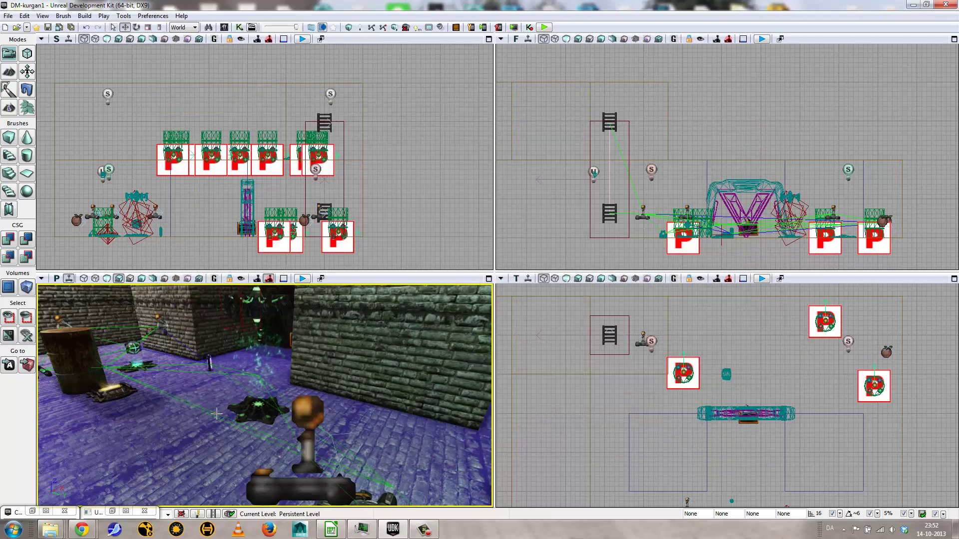
# Step: Run another preview from the stone floor, fire the rocket launcher toward the barrels below the ledge, and exit
pyautogui.rightClick(169, 413)
pyautogui.click(188, 408)
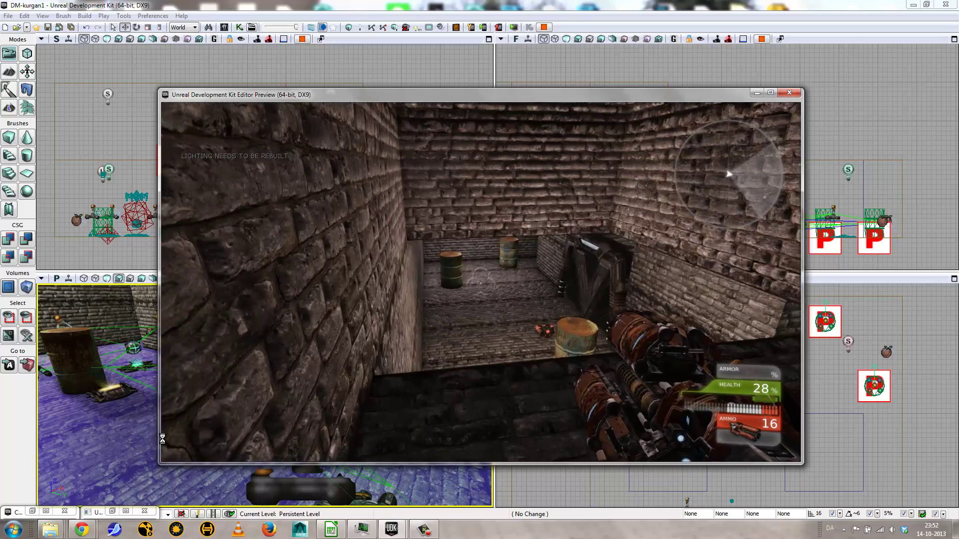
pyautogui.click(185, 428)
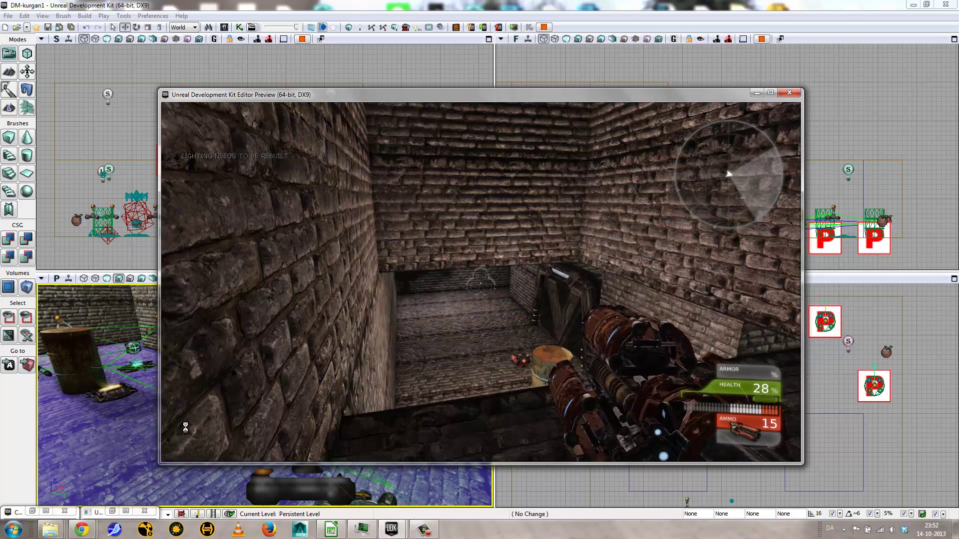
pyautogui.press('Escape')
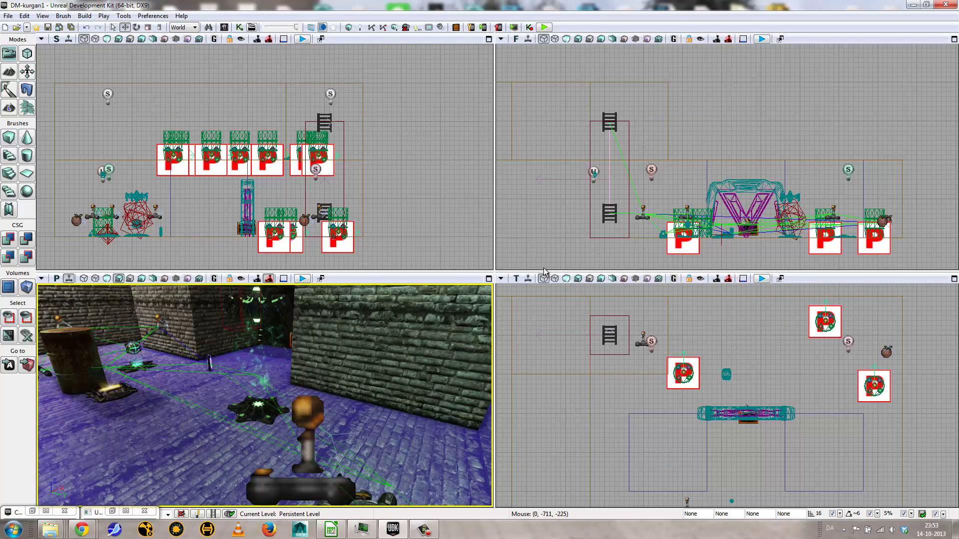
# Step: Select the prefab at the far end of the upper row in the side view and open its onetenth_boom Kismet sequence
pyautogui.click(178, 174)
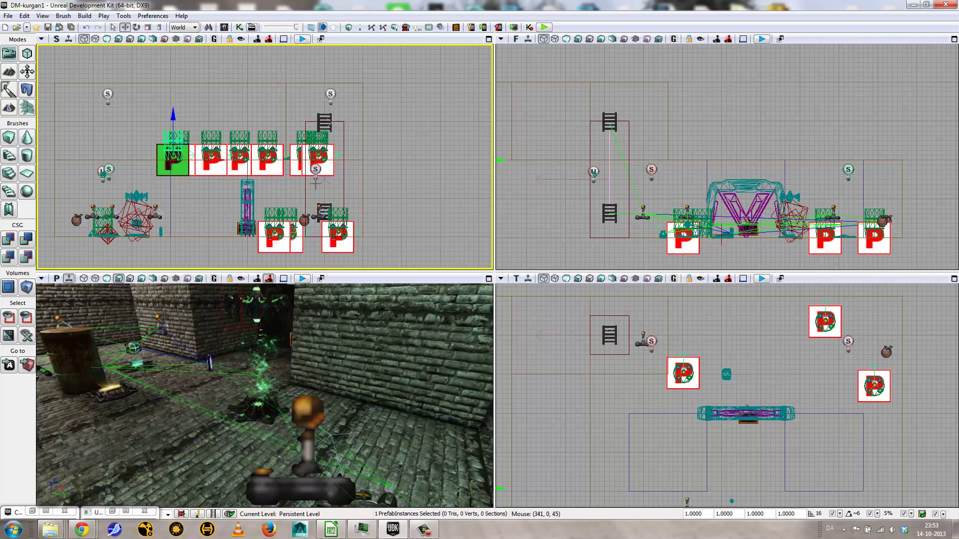
pyautogui.click(253, 28)
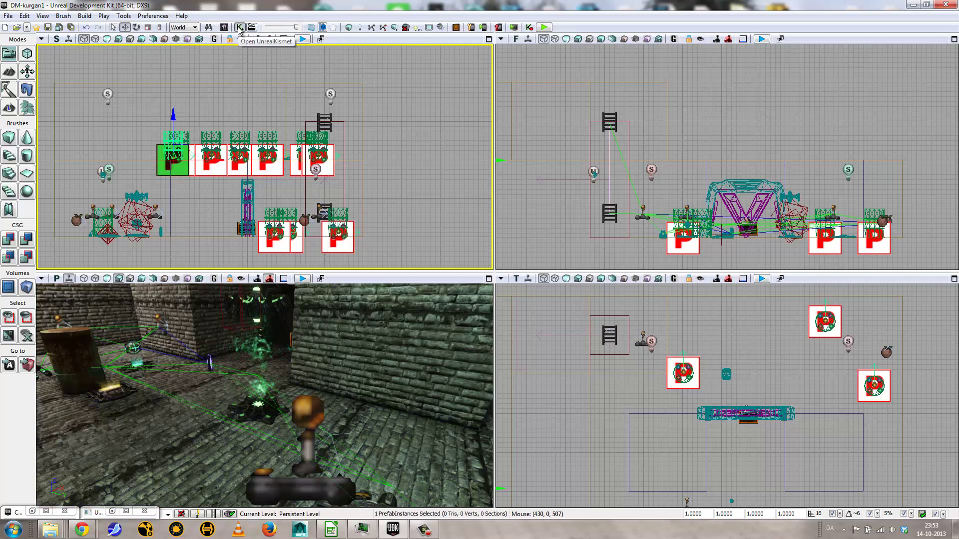
pyautogui.scroll(1, 450, 224)
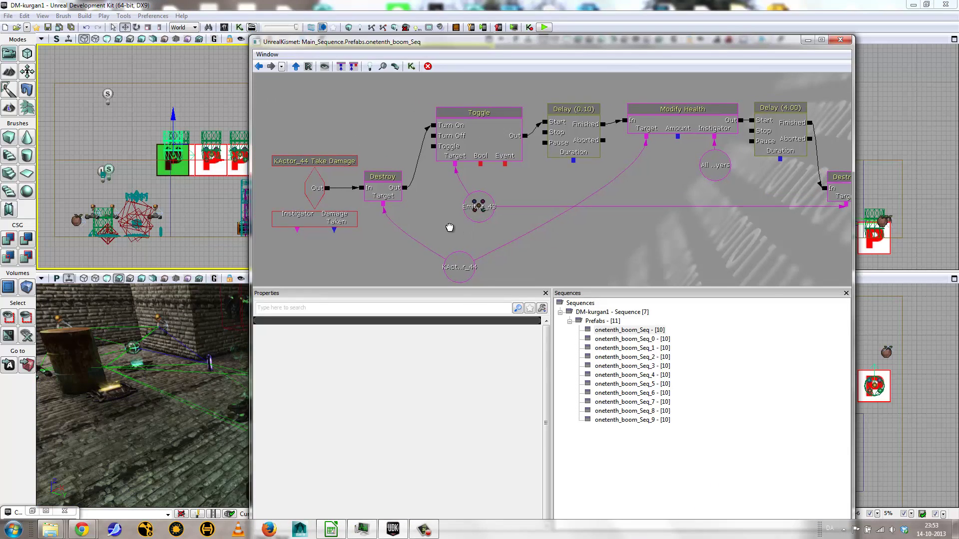
pyautogui.scroll(-1, 444, 226)
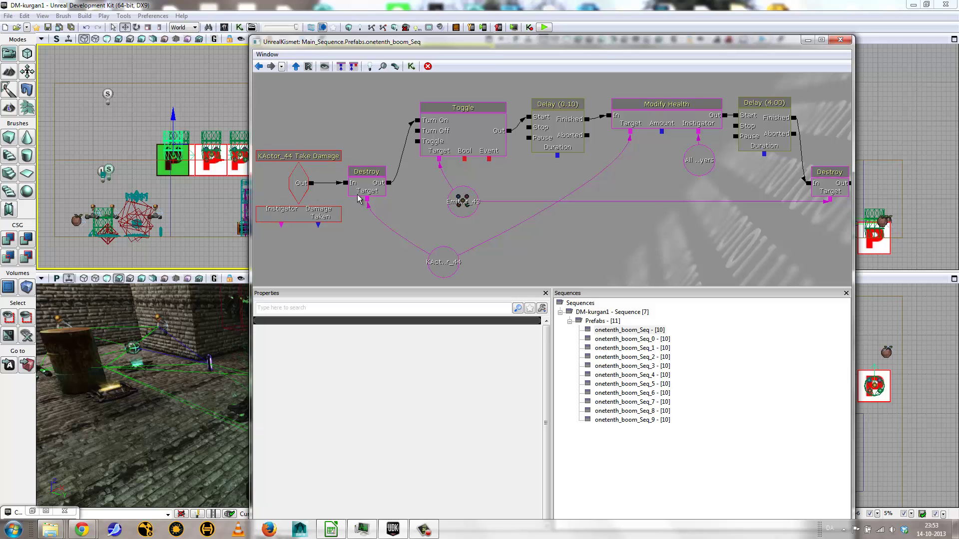
# Step: Inspect the Take Damage event, the KActor variable, the first Destroy action and the Emitter variable, and close Kismet
pyautogui.click(287, 186)
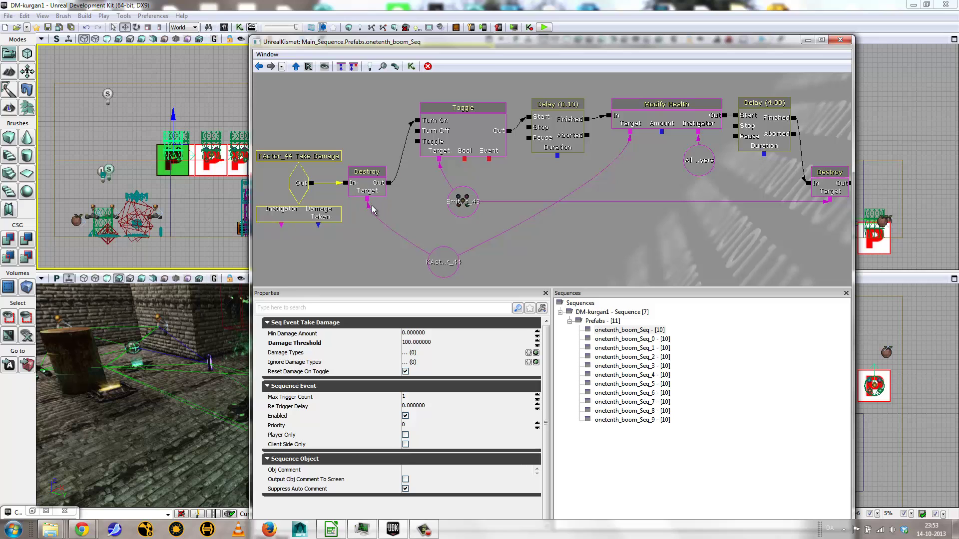
pyautogui.click(460, 264)
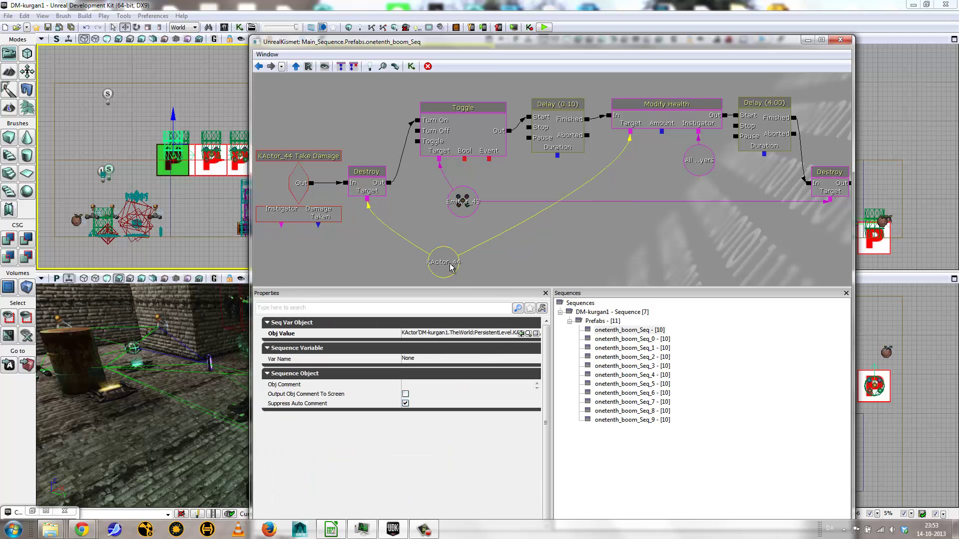
pyautogui.click(369, 179)
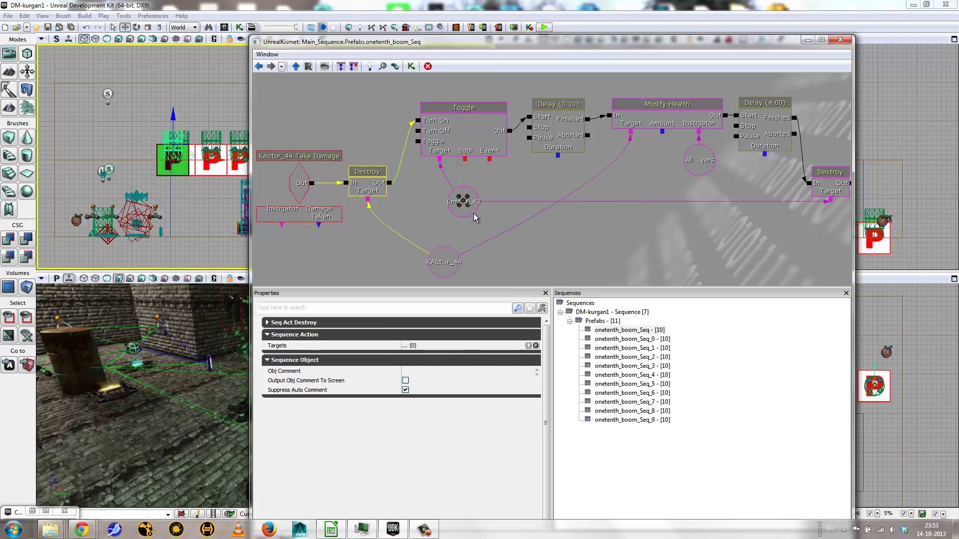
pyautogui.click(459, 197)
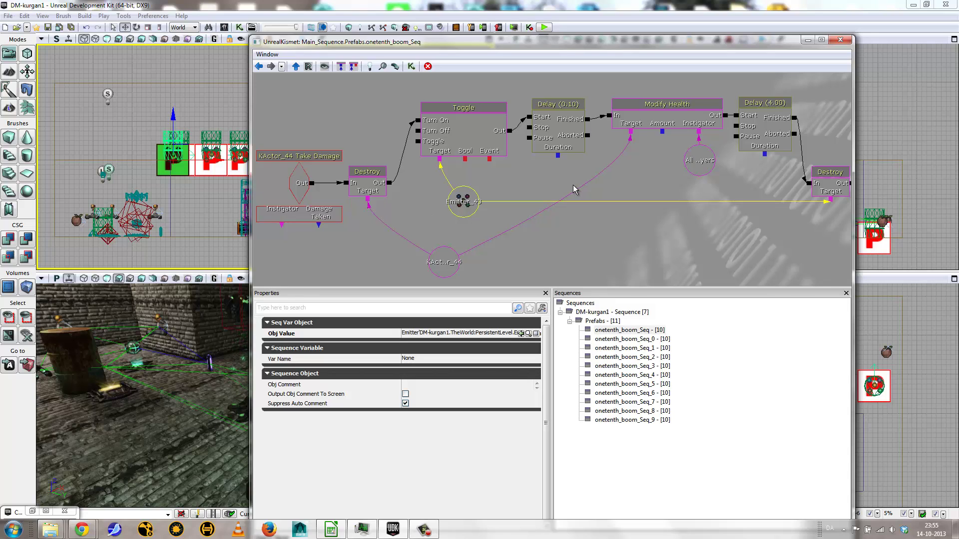
pyautogui.click(838, 41)
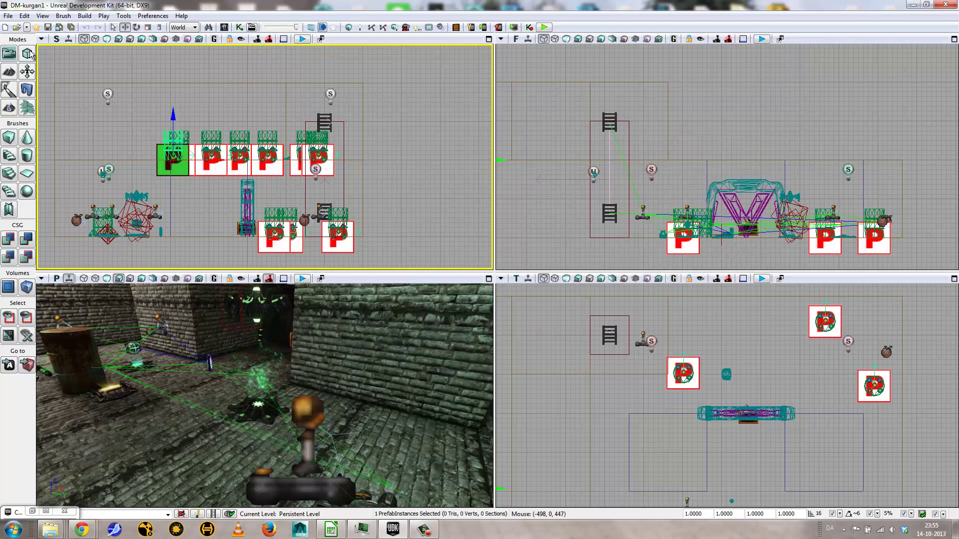
# Step: Create a new level from the template with a cube on a flat floor under a cloudy sky
pyautogui.click(7, 16)
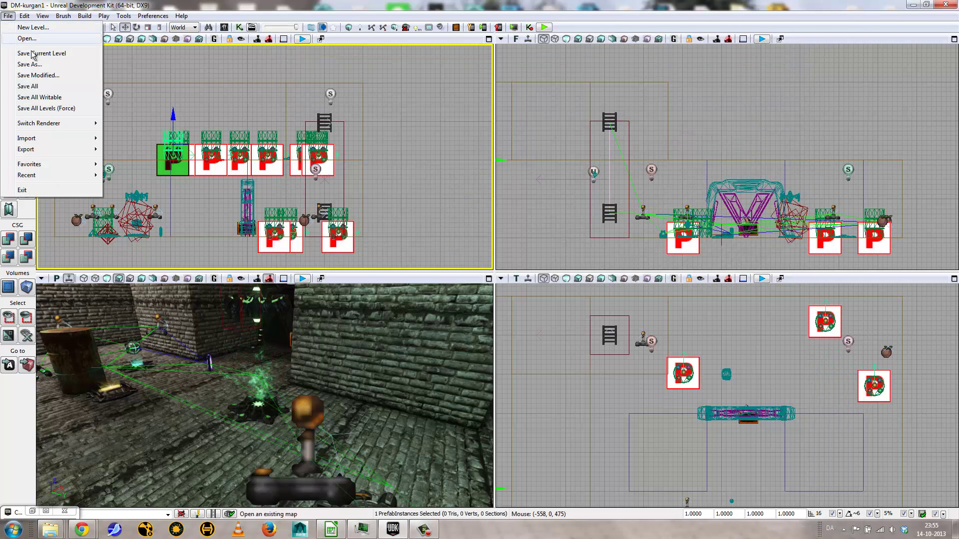
pyautogui.click(20, 22)
pyautogui.click(344, 213)
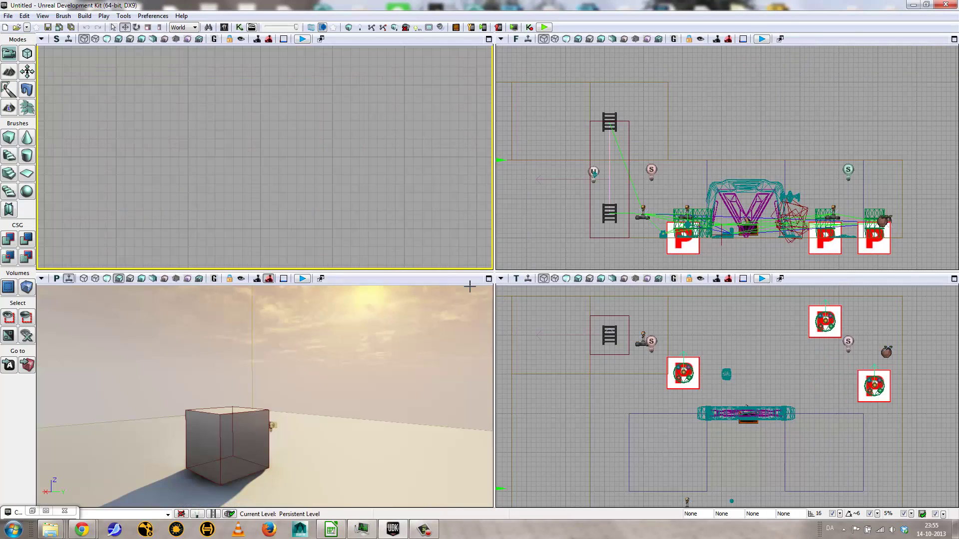
pyautogui.moveTo(343, 423); pyautogui.dragTo(422, 407, button='right')
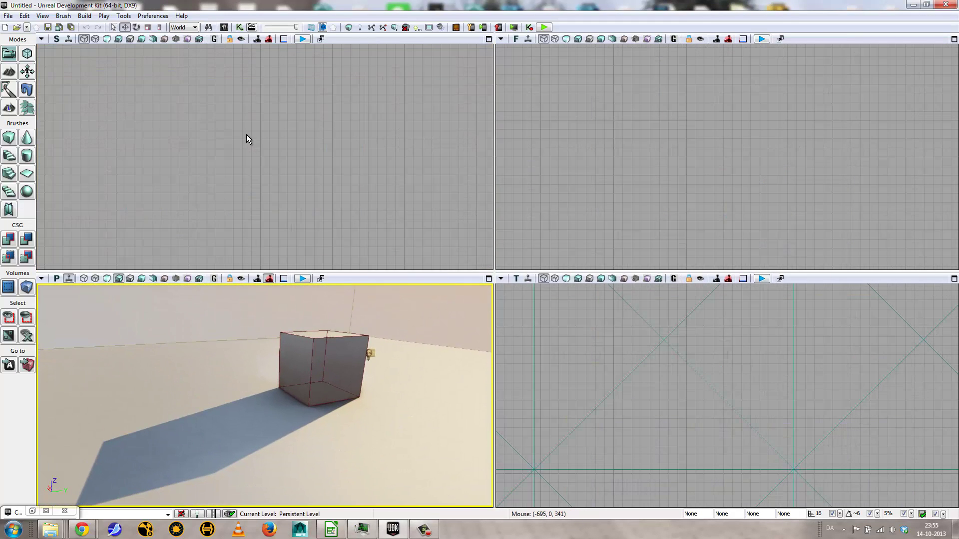
# Step: Save the new level as dm-something.udk in the Maps folder, replacing the existing file
pyautogui.click(8, 19)
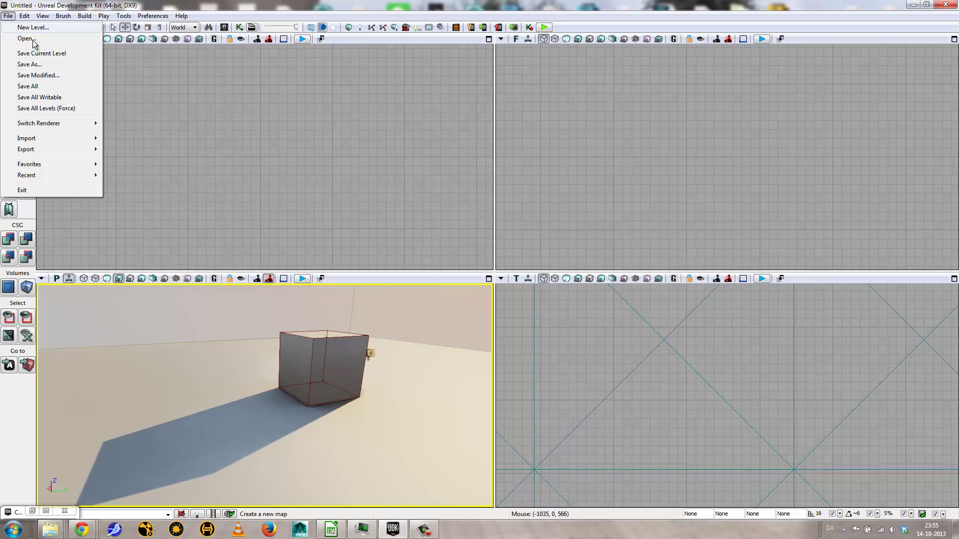
pyautogui.click(31, 66)
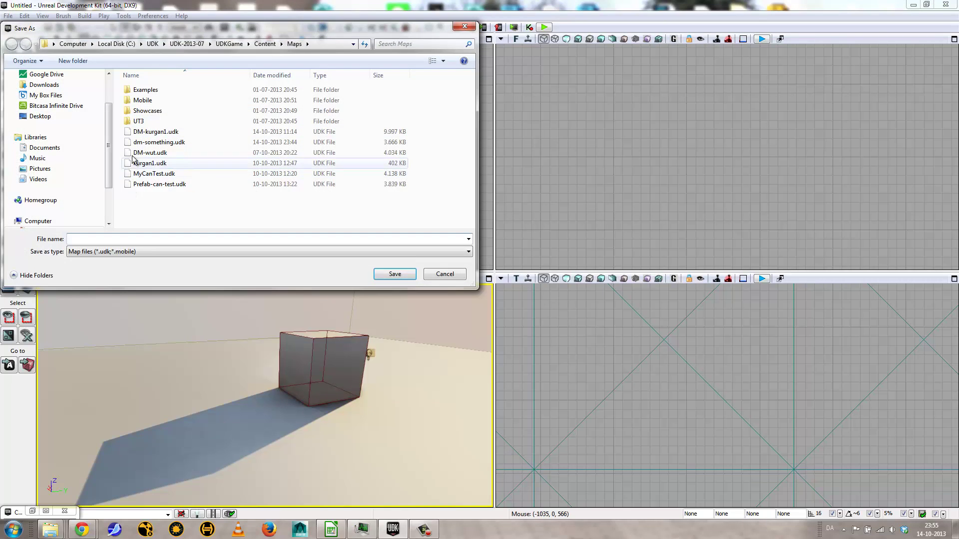
pyautogui.click(387, 276)
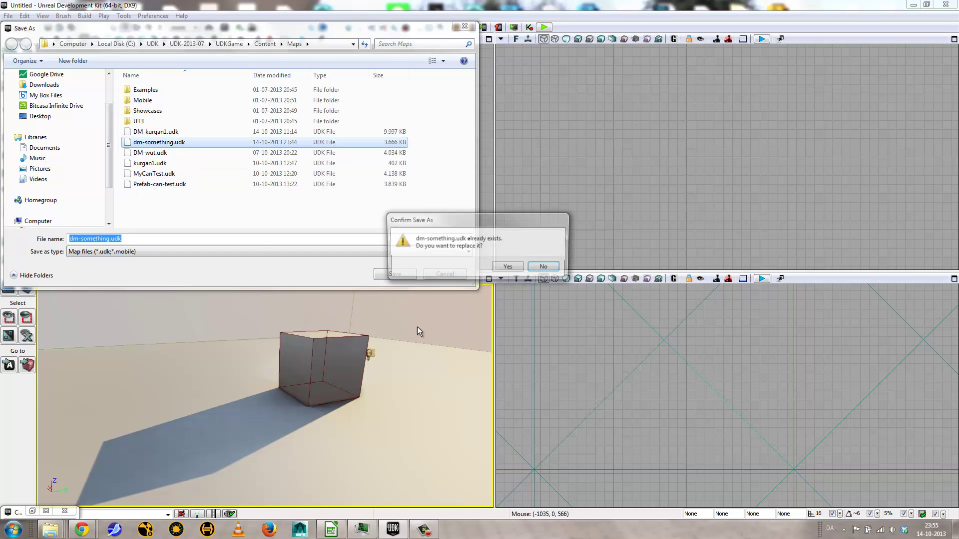
pyautogui.click(511, 264)
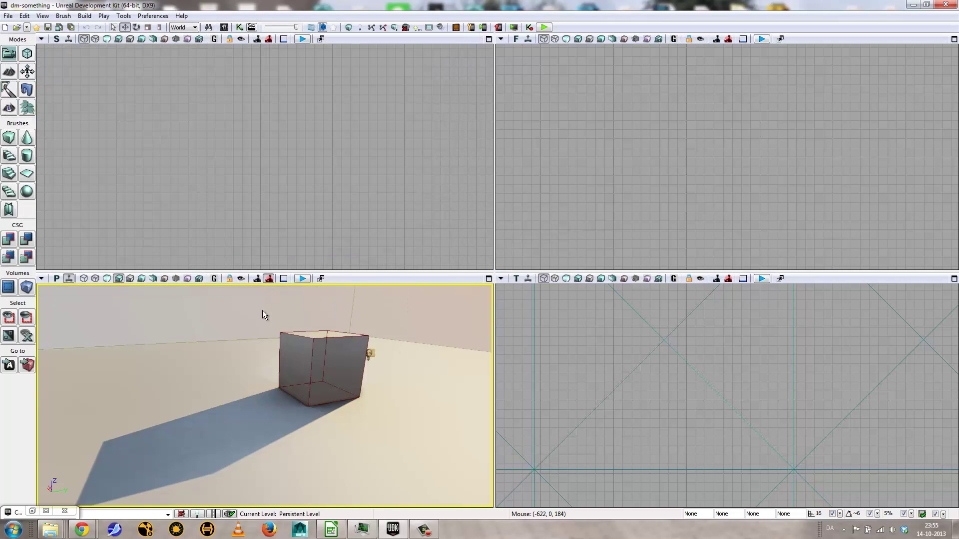
# Step: Play-test the new level from the floor beside the cube, fire a few shots, and end the preview
pyautogui.moveTo(214, 398); pyautogui.dragTo(216, 388, button='right')
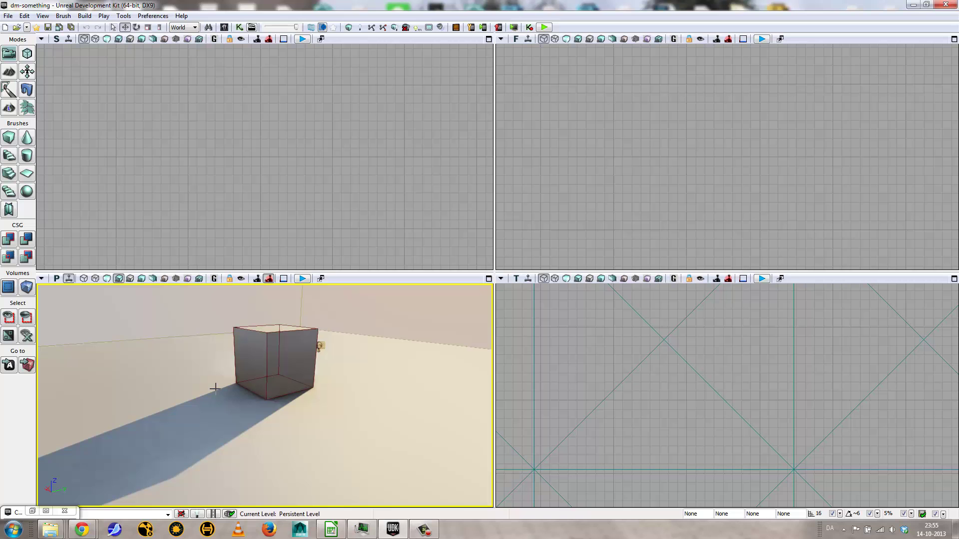
pyautogui.rightClick(318, 402)
pyautogui.click(350, 418)
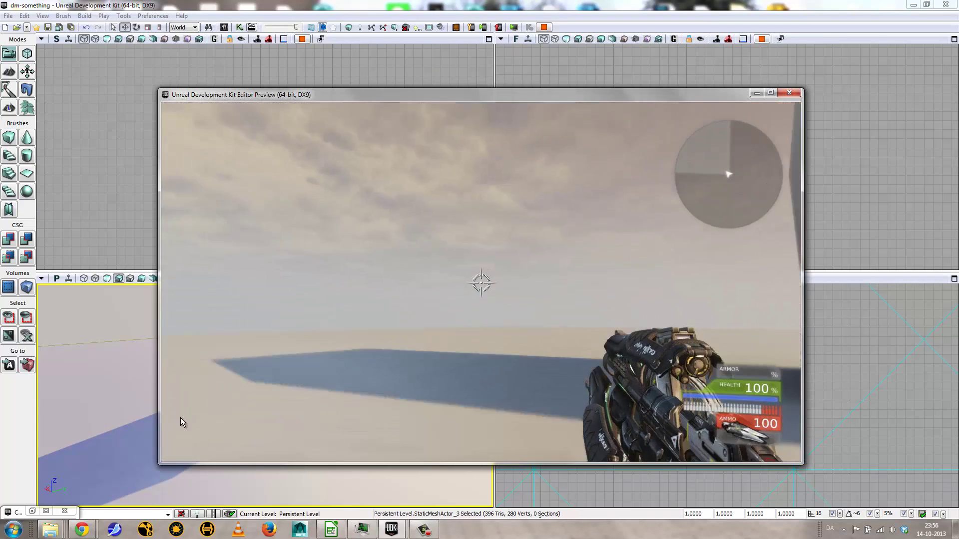
pyautogui.click(340, 421)
pyautogui.click(327, 418)
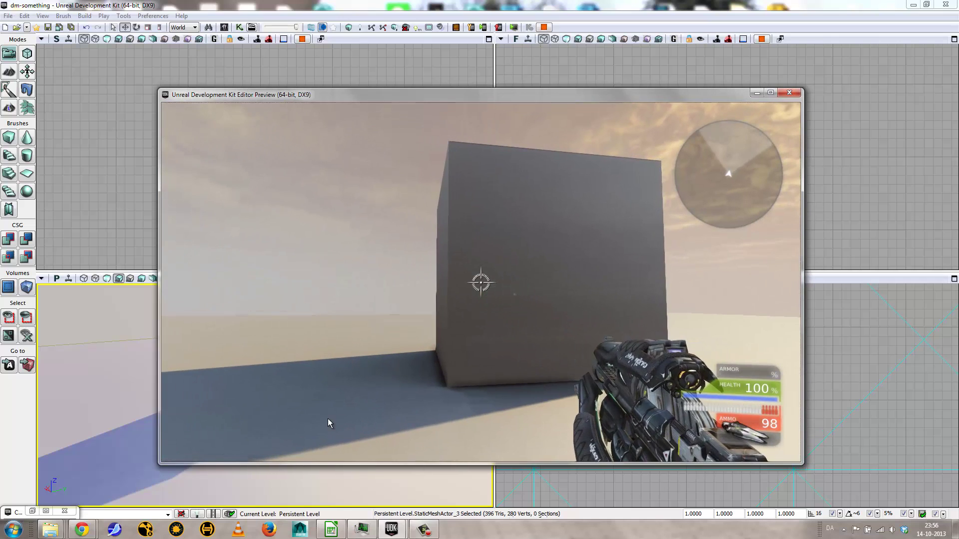
pyautogui.press('Escape')
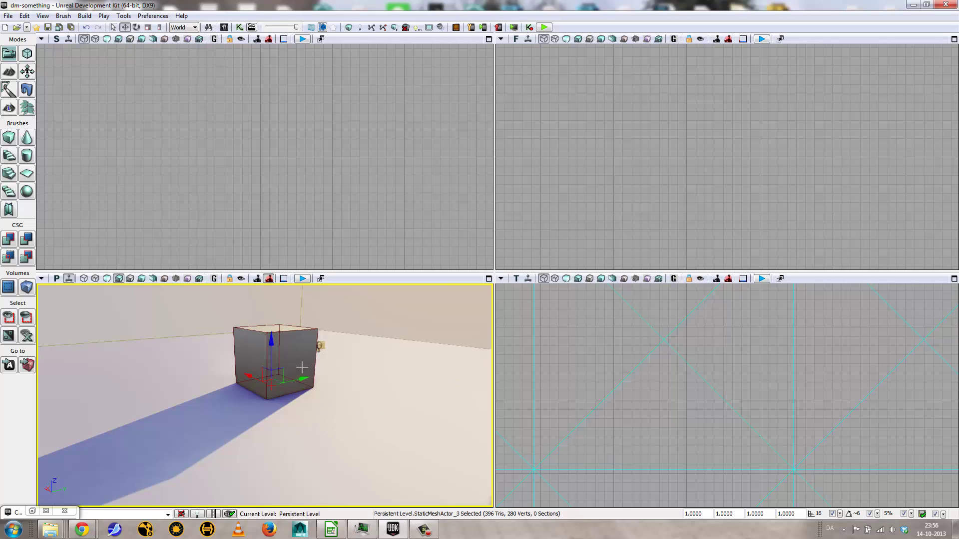
# Step: Place the RemadePhysBarrel static mesh from the Content Browser on the open floor beyond the cube's shadow
pyautogui.moveTo(301, 367); pyautogui.dragTo(267, 385)
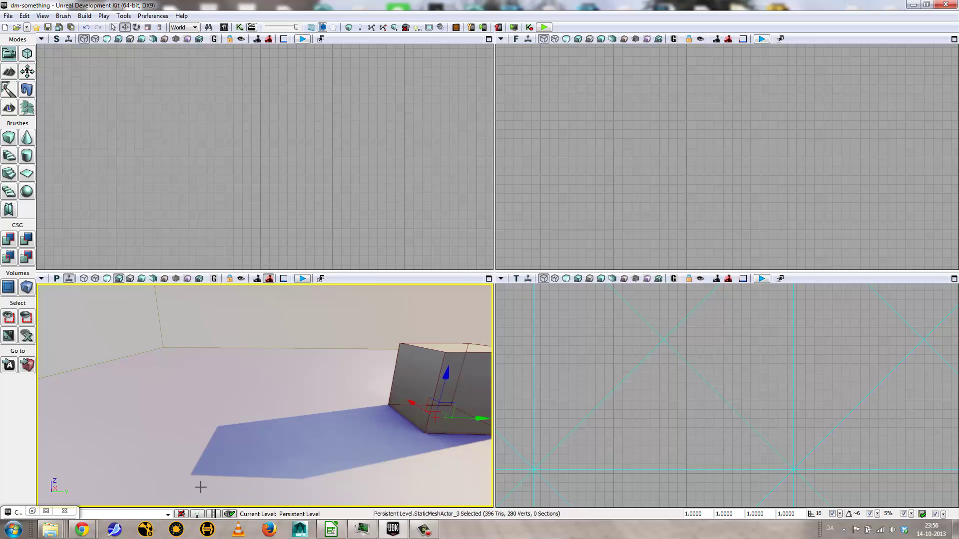
pyautogui.click(32, 511)
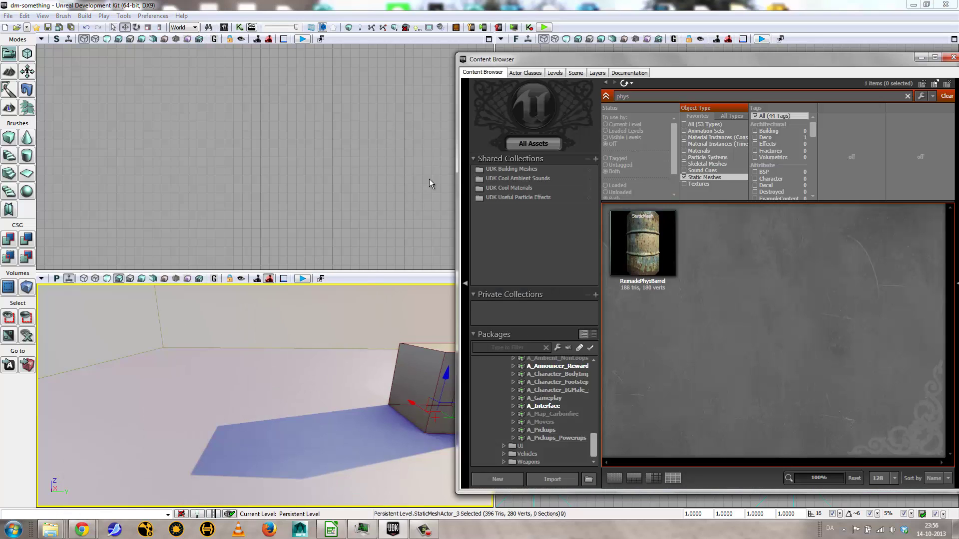
pyautogui.moveTo(560, 65); pyautogui.dragTo(556, 32)
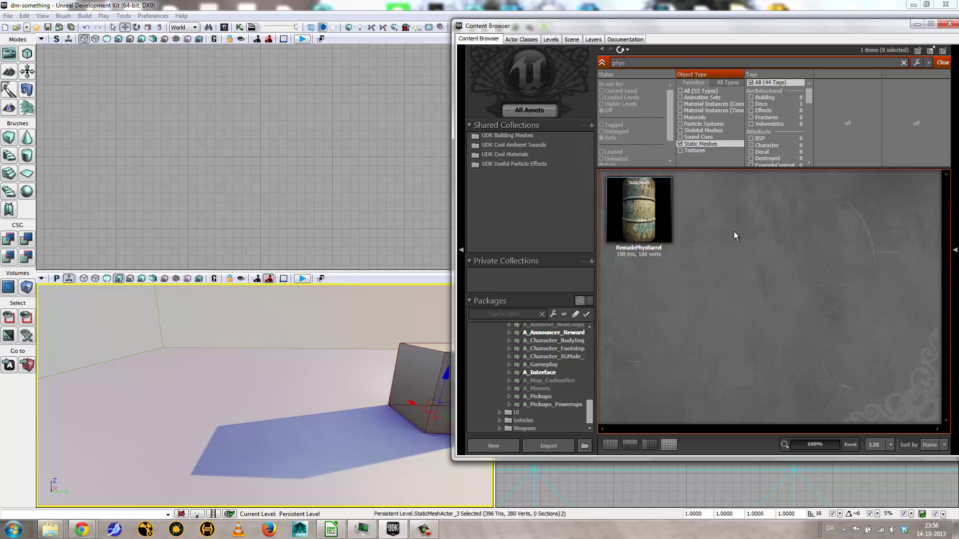
pyautogui.moveTo(636, 206); pyautogui.dragTo(186, 395)
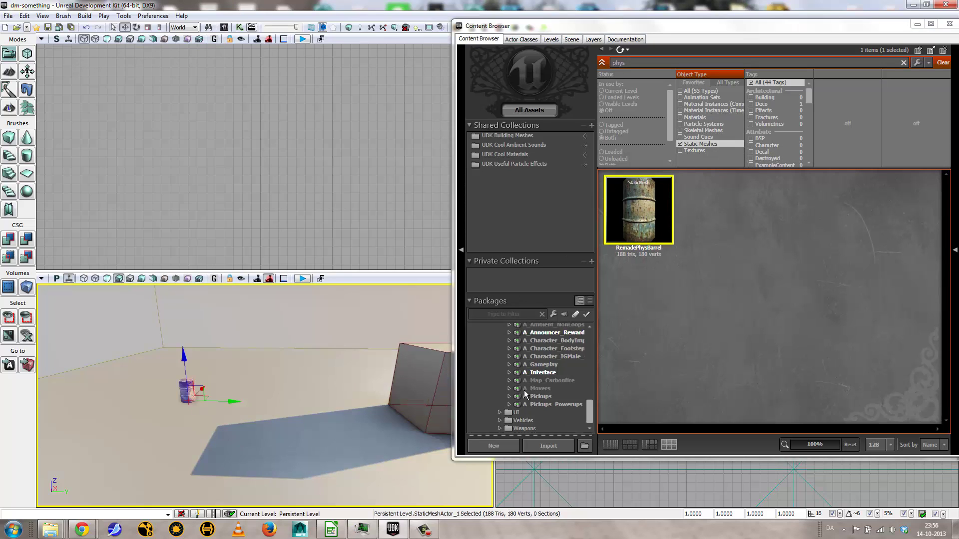
pyautogui.click(917, 25)
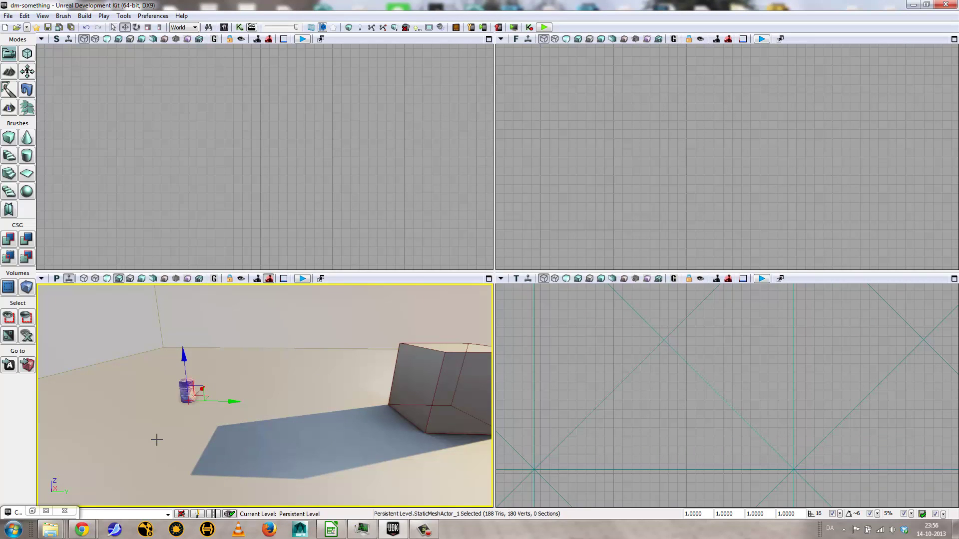
# Step: Play-test the level from the floor near the static barrel, shoot at it, walk around it, and end the preview
pyautogui.rightClick(156, 439)
pyautogui.click(202, 512)
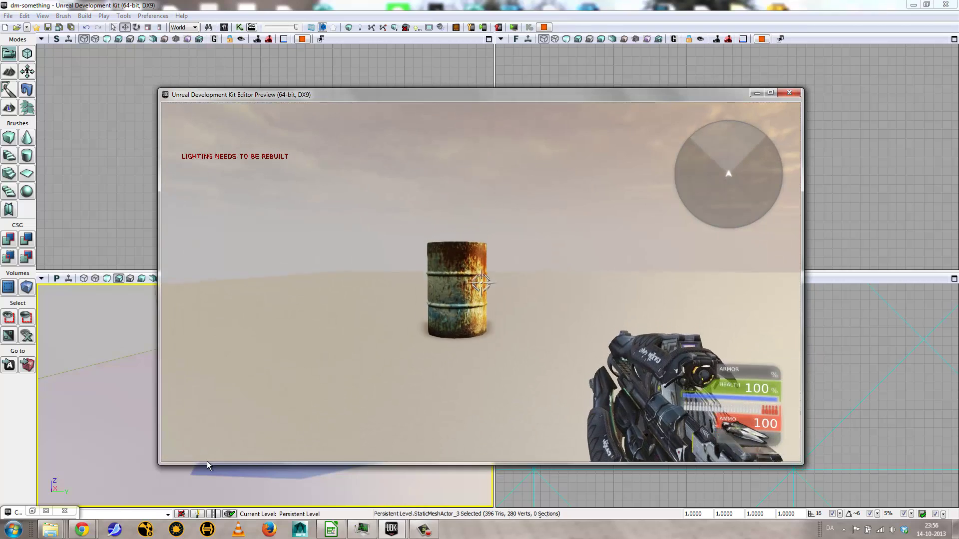
pyautogui.click(199, 456)
pyautogui.click(192, 457)
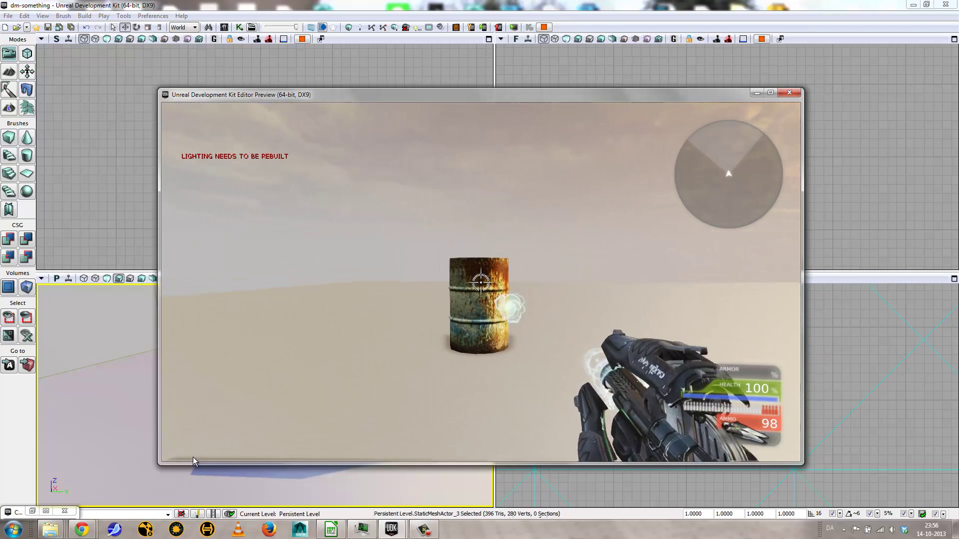
pyautogui.click(192, 457)
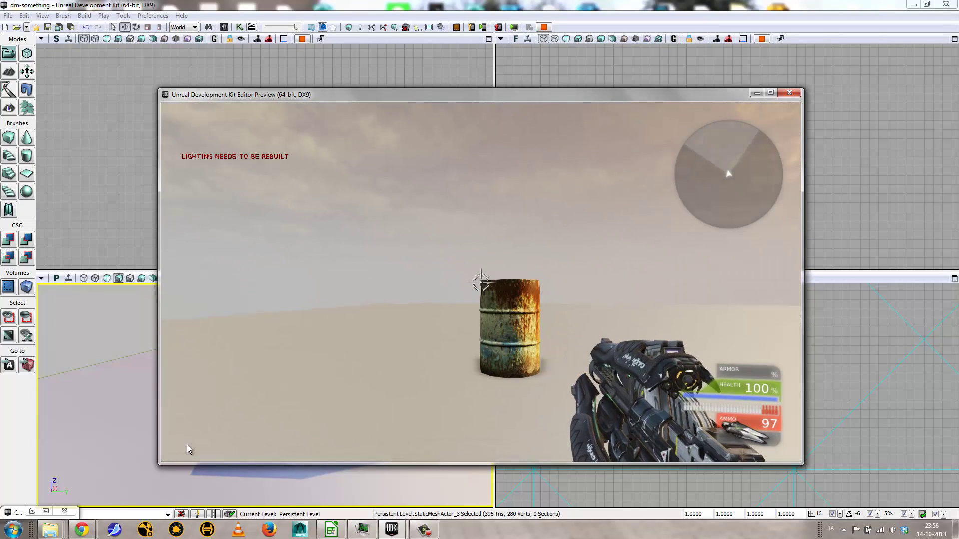
pyautogui.press('w')
pyautogui.press('s')
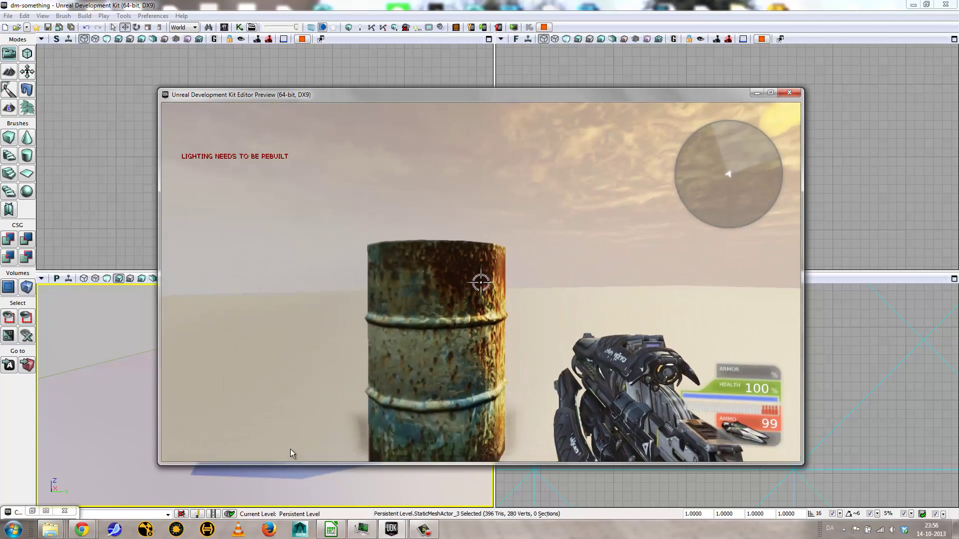
pyautogui.press('Escape')
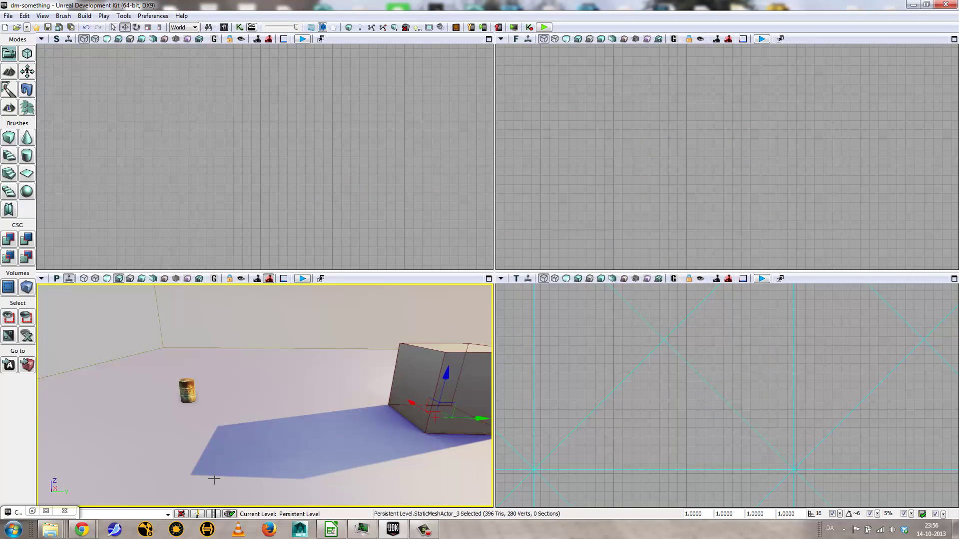
# Step: Convert the barrel on the floor from a StaticMeshActor to a KActor
pyautogui.click(187, 392)
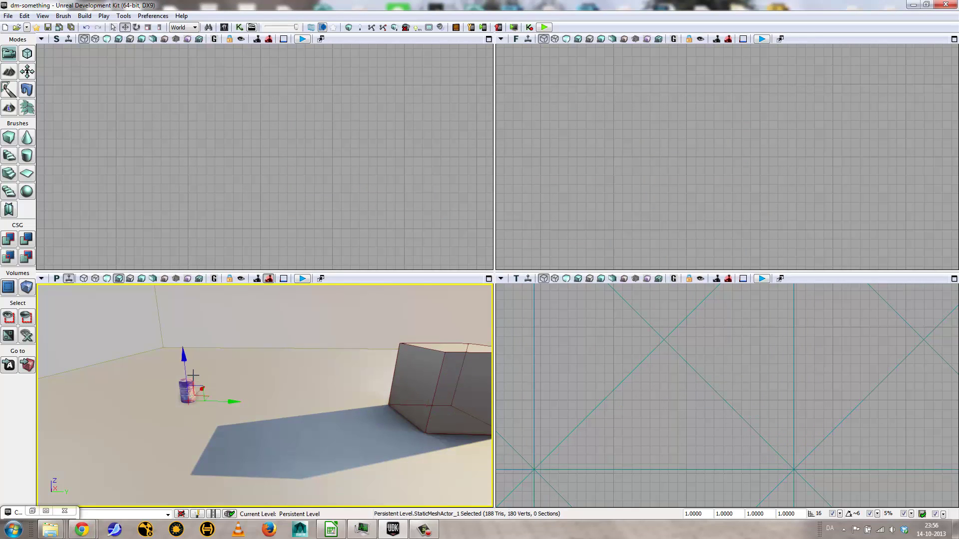
pyautogui.rightClick(185, 392)
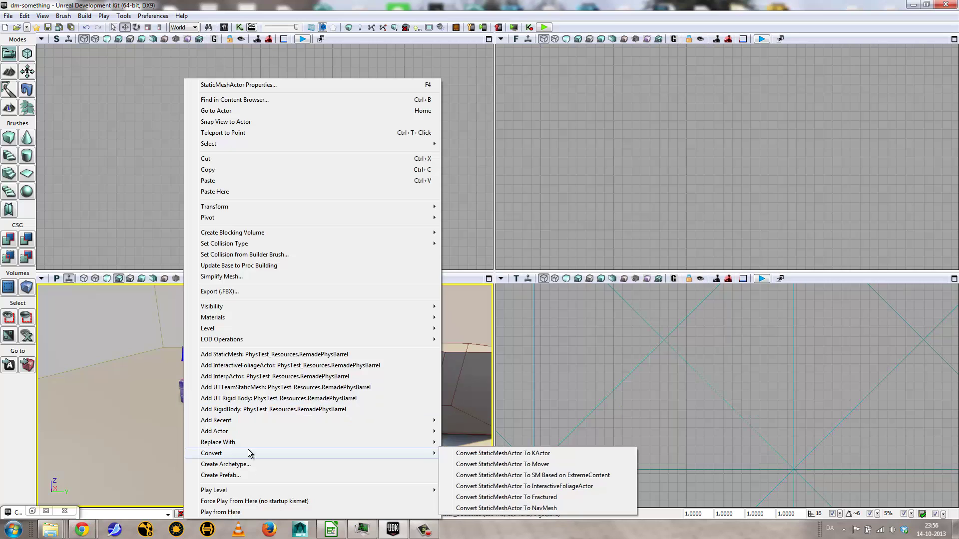
pyautogui.moveTo(404, 450)
pyautogui.click(485, 454)
# Step: Play-test the level from the cube's shadow, shoot the KActor barrel to test its physics, and end the preview
pyautogui.rightClick(215, 457)
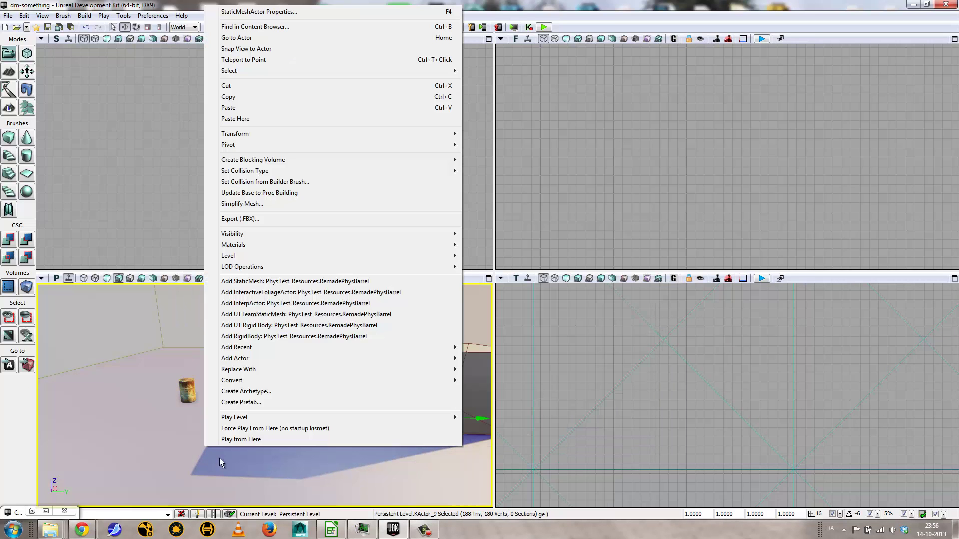
pyautogui.click(250, 437)
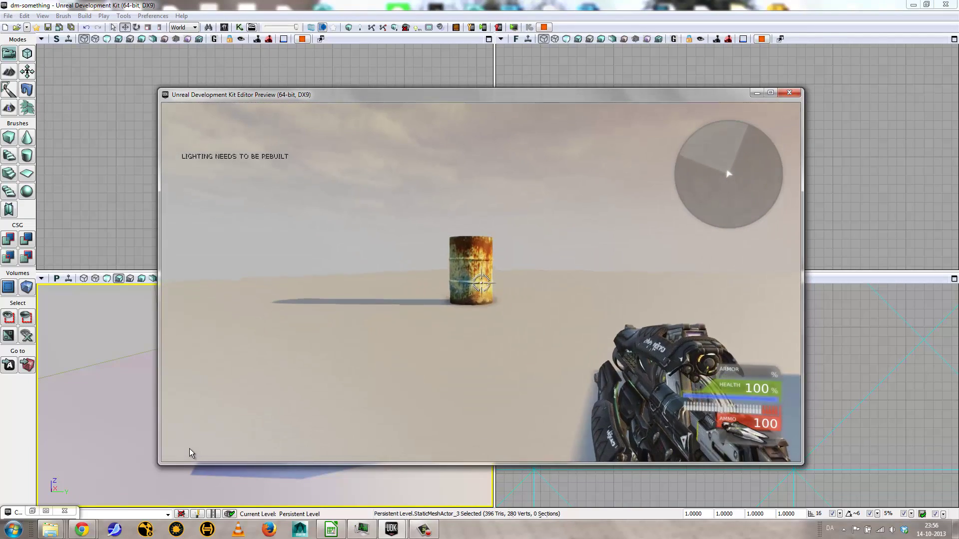
pyautogui.click(189, 448)
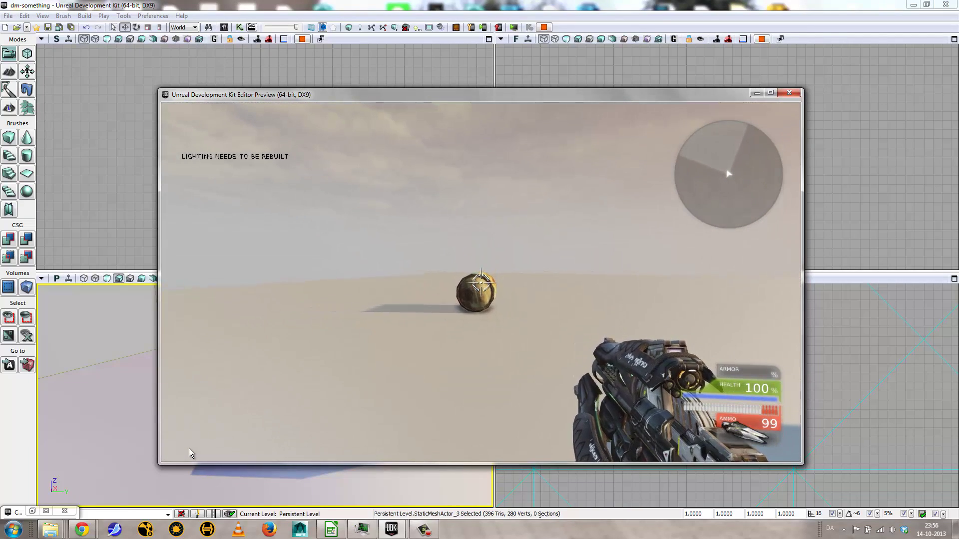
pyautogui.click(192, 464)
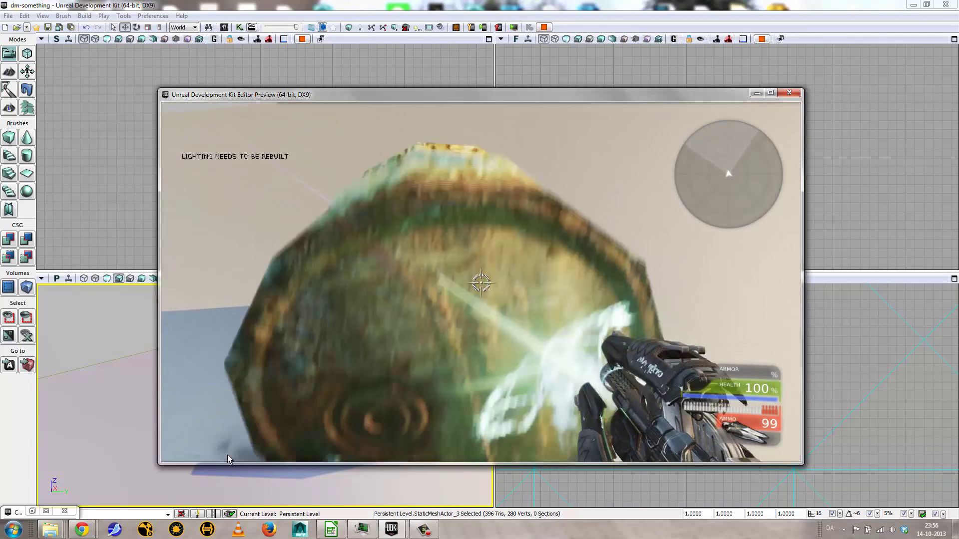
pyautogui.press('Escape')
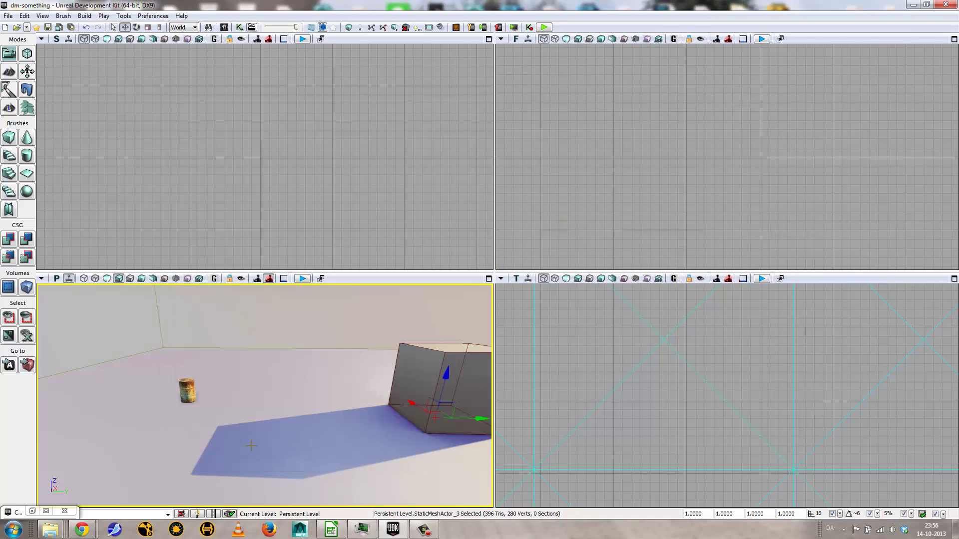
# Step: Open Kismet and create a new sequence named Cans in the level's main sequence
pyautogui.click(239, 27)
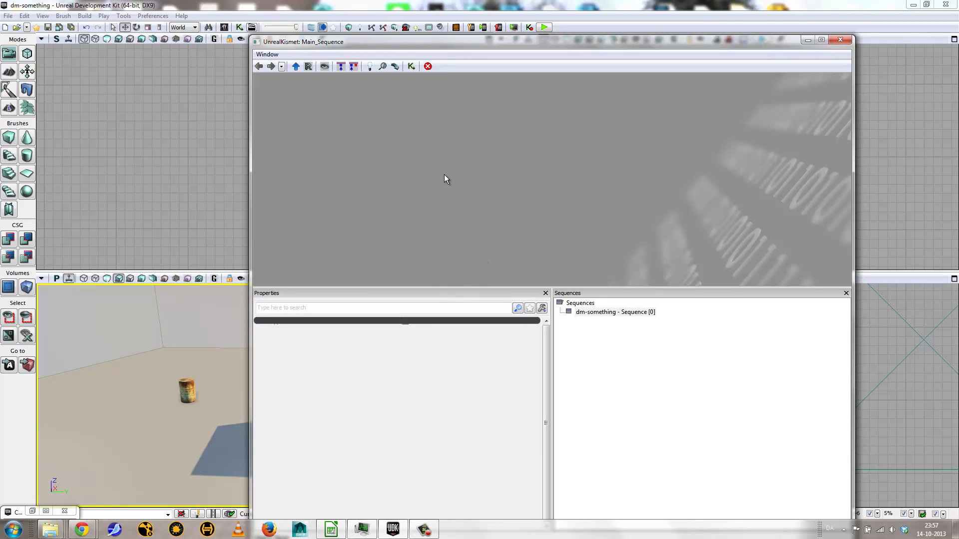
pyautogui.click(594, 312)
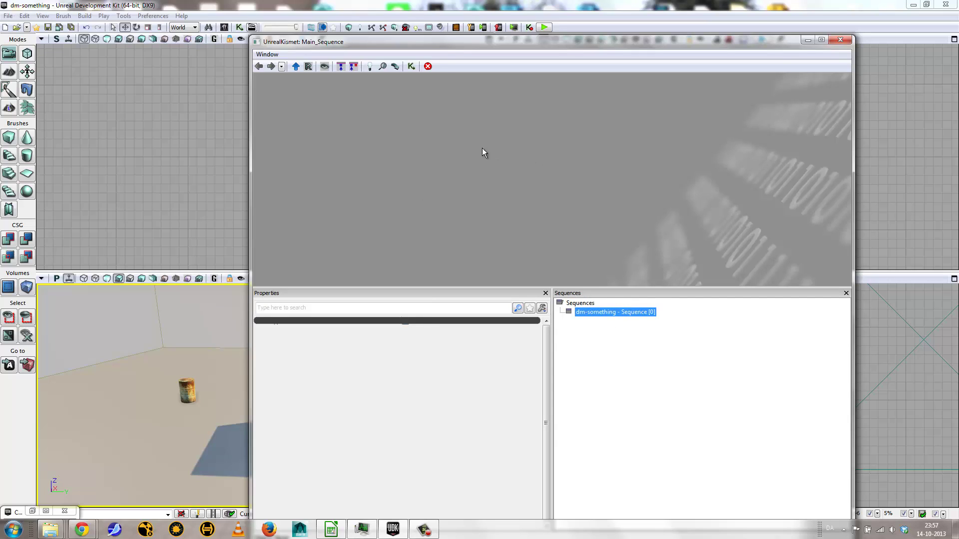
pyautogui.rightClick(423, 149)
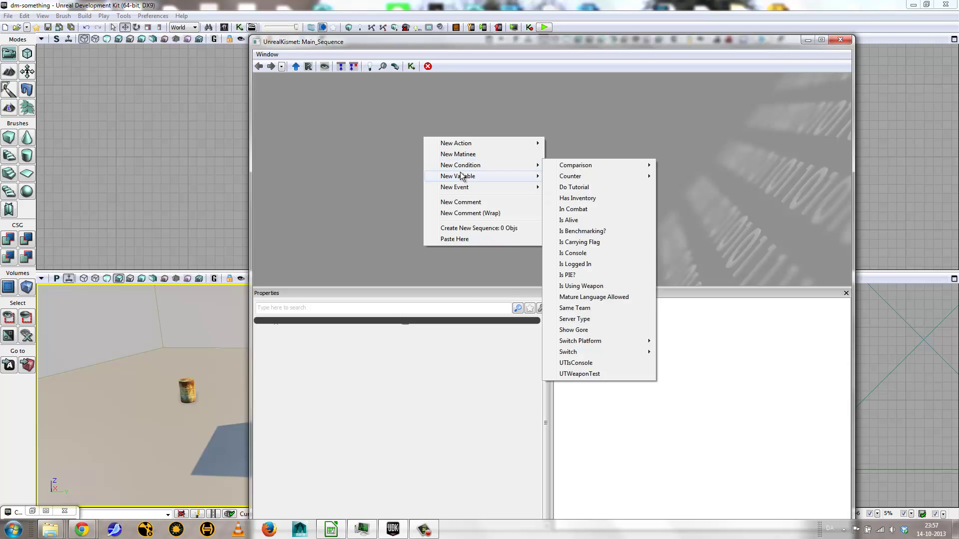
pyautogui.click(504, 229)
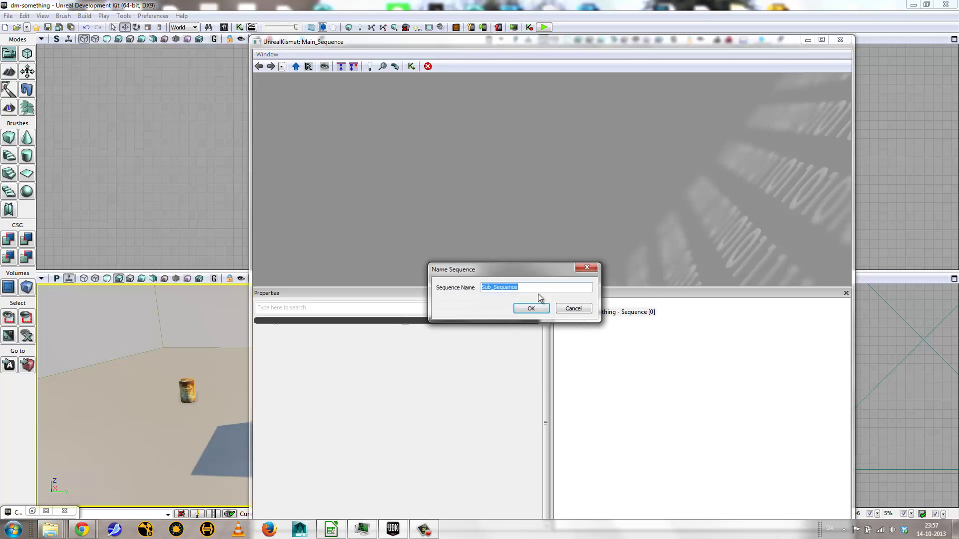
pyautogui.write('Cans')
pyautogui.press('Return')
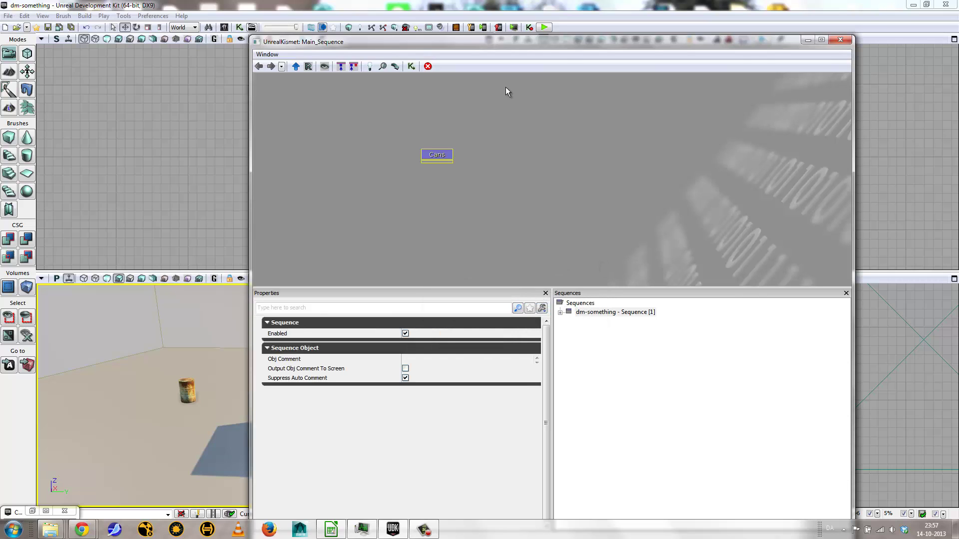
# Step: Create a nested sequence named FirstCan inside the Cans sequence
pyautogui.doubleClick(431, 159)
pyautogui.rightClick(464, 160)
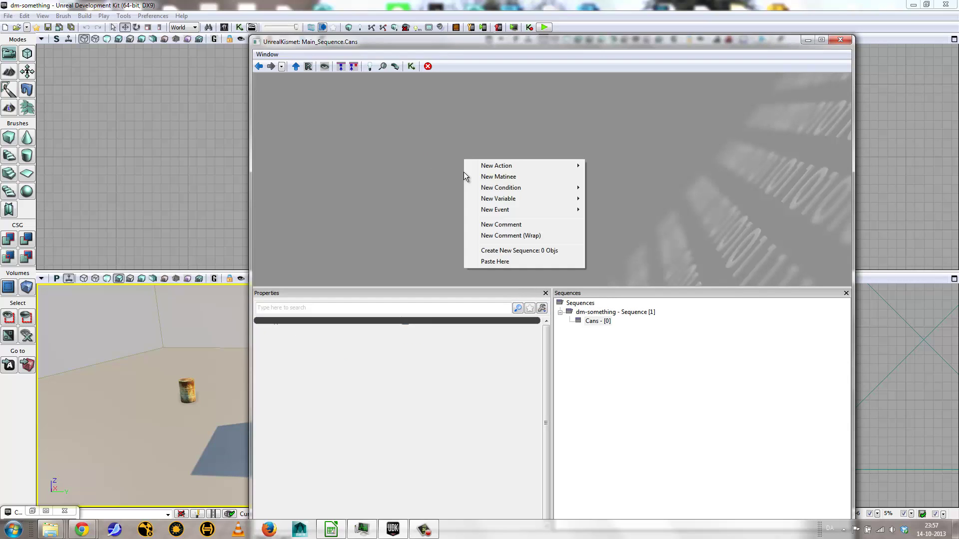
pyautogui.moveTo(518, 199)
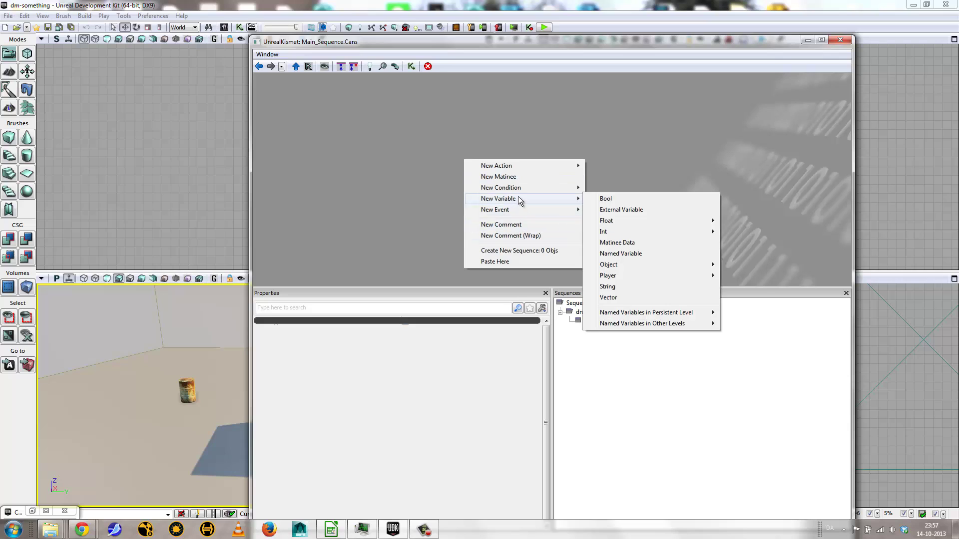
pyautogui.click(516, 251)
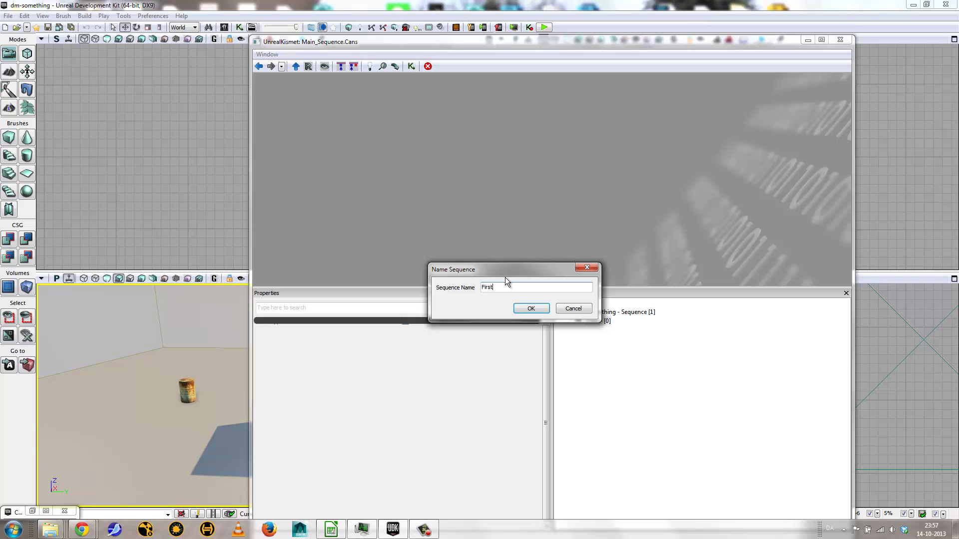
pyautogui.press('Return')
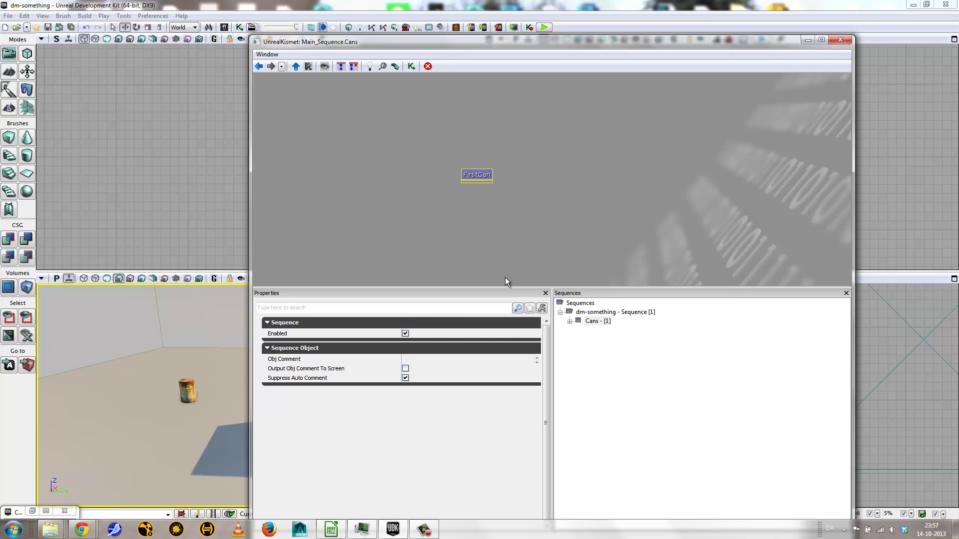
# Step: Add an object variable for the barrel KActor inside the FirstCan sequence, keeping the barrel visible beside the Kismet window
pyautogui.doubleClick(475, 175)
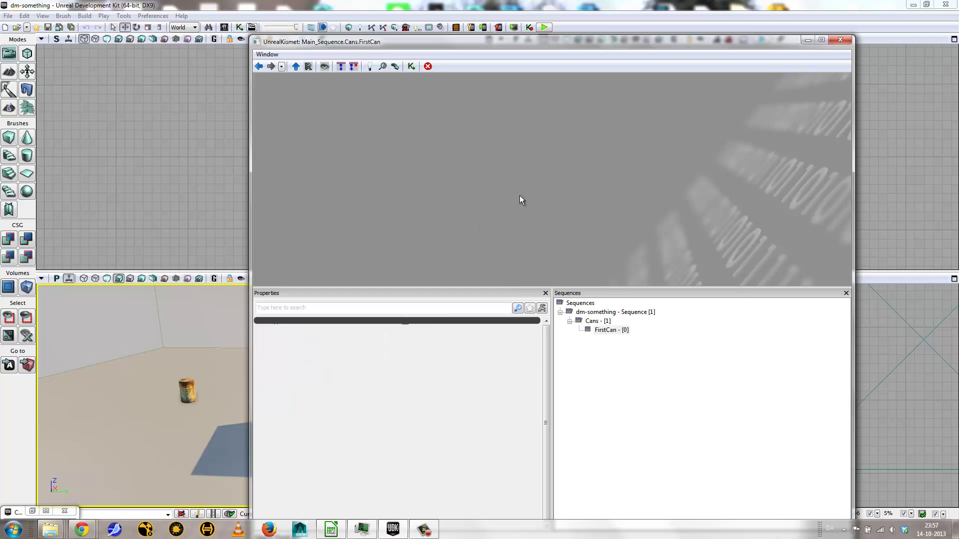
pyautogui.moveTo(429, 44); pyautogui.dragTo(585, 31)
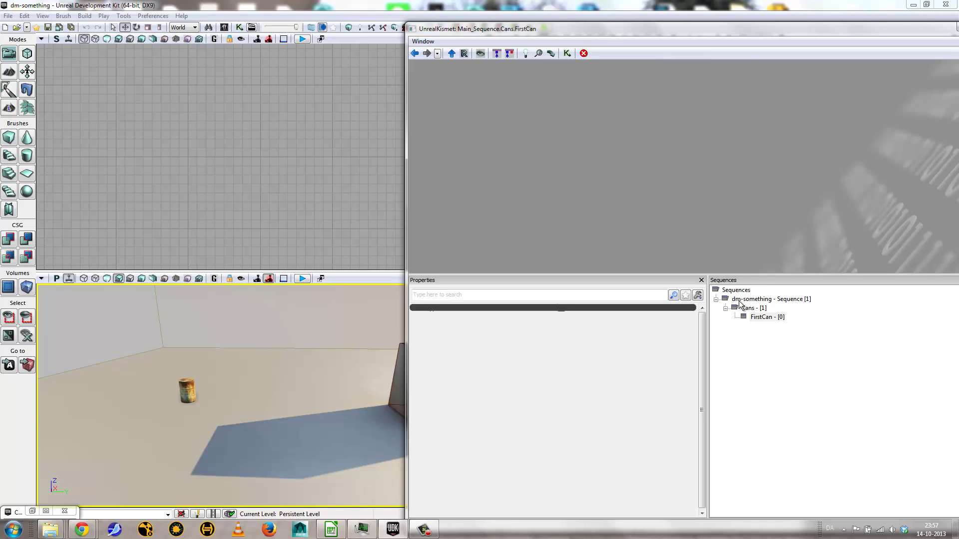
pyautogui.click(188, 384)
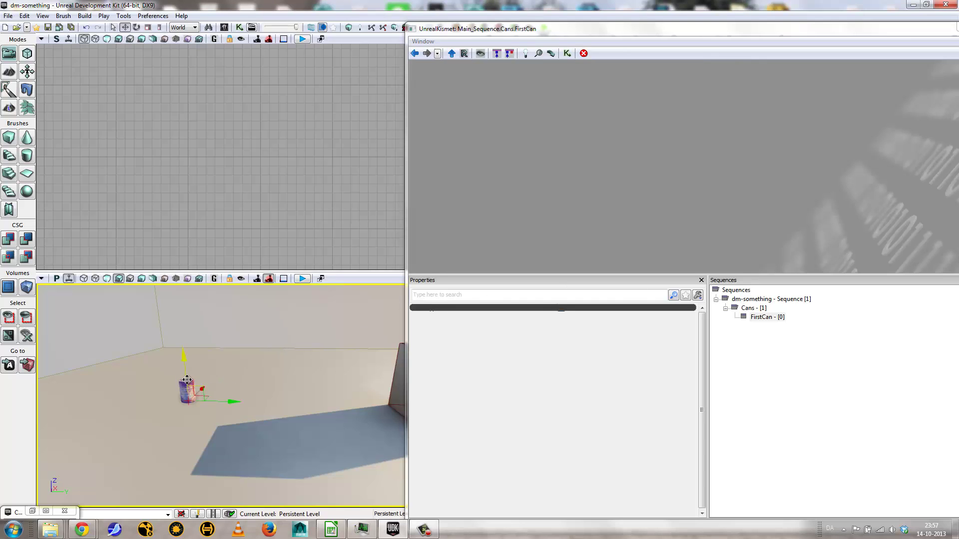
pyautogui.rightClick(526, 154)
pyautogui.click(627, 231)
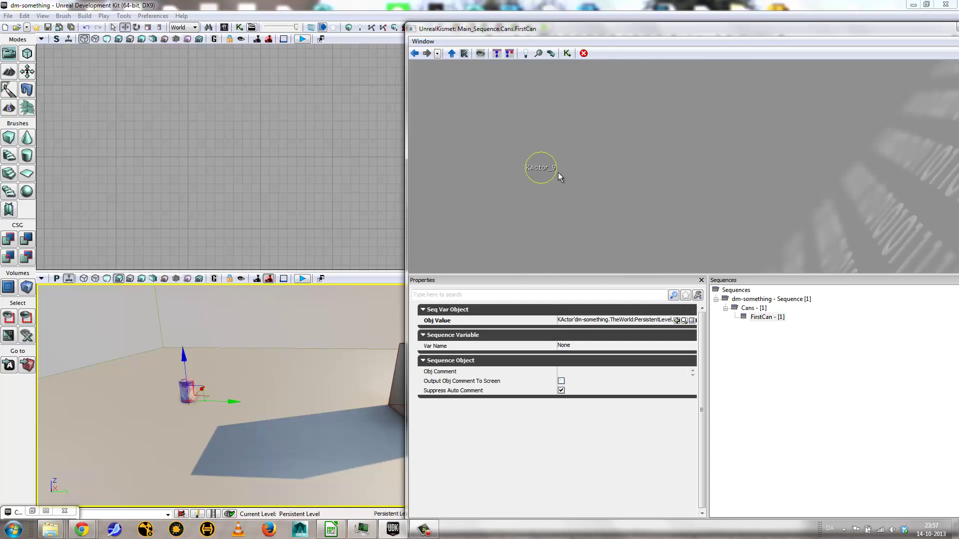
pyautogui.moveTo(537, 169); pyautogui.dragTo(603, 203)
# Step: Add a Take Damage event for the barrel KActor and place it above and to the left of the object variable
pyautogui.rightClick(550, 143)
pyautogui.moveTo(604, 246)
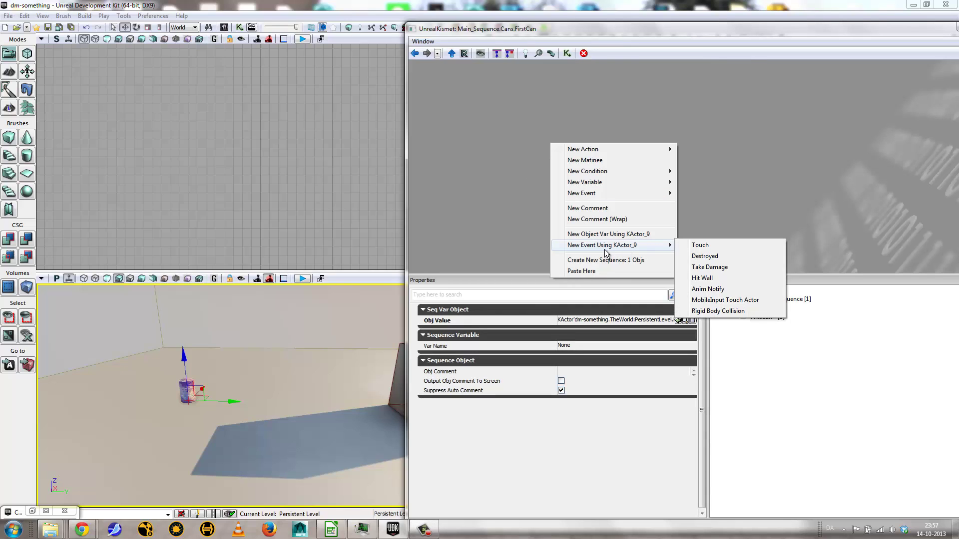
pyautogui.click(704, 269)
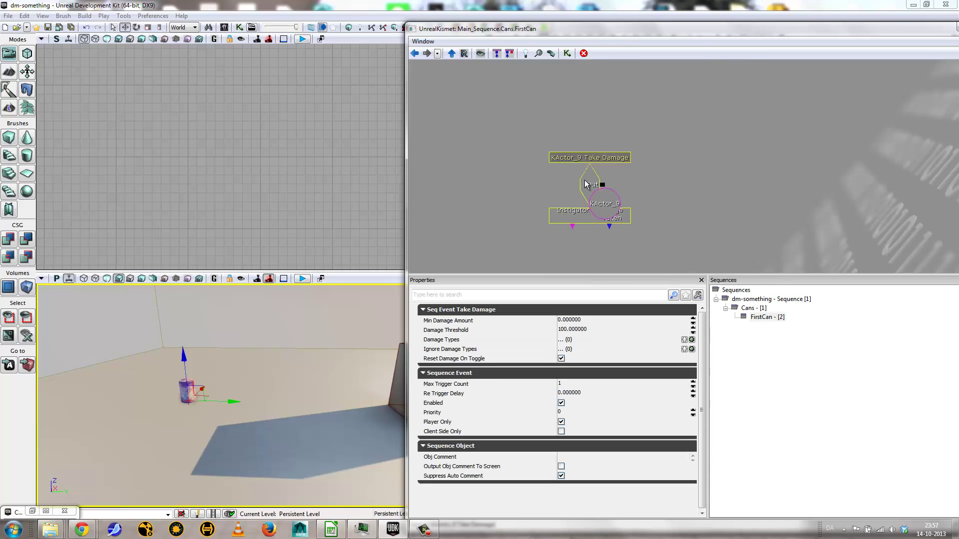
pyautogui.moveTo(602, 179); pyautogui.dragTo(522, 122)
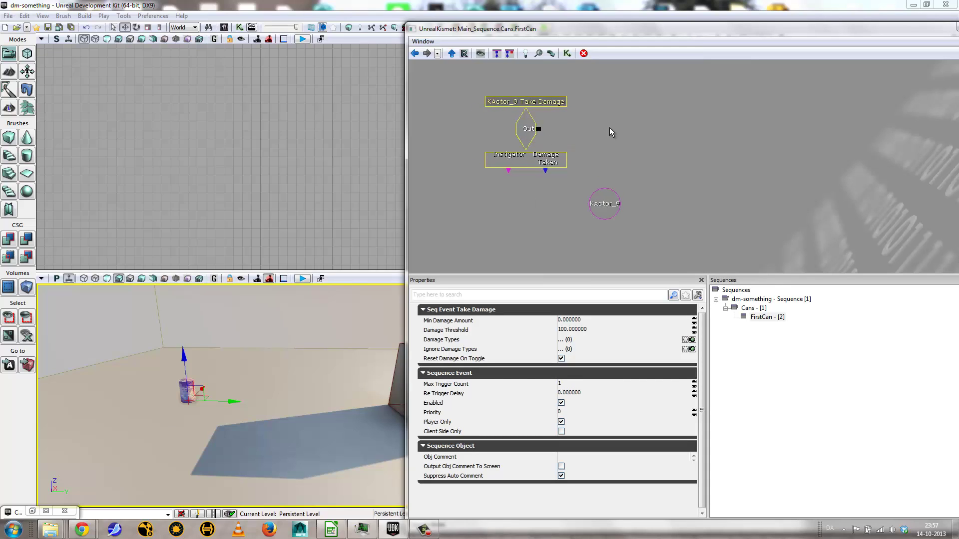
# Step: Add a Destroy action, wire the Take Damage event's Out to its In, and link the barrel variable as its Target
pyautogui.rightClick(613, 115)
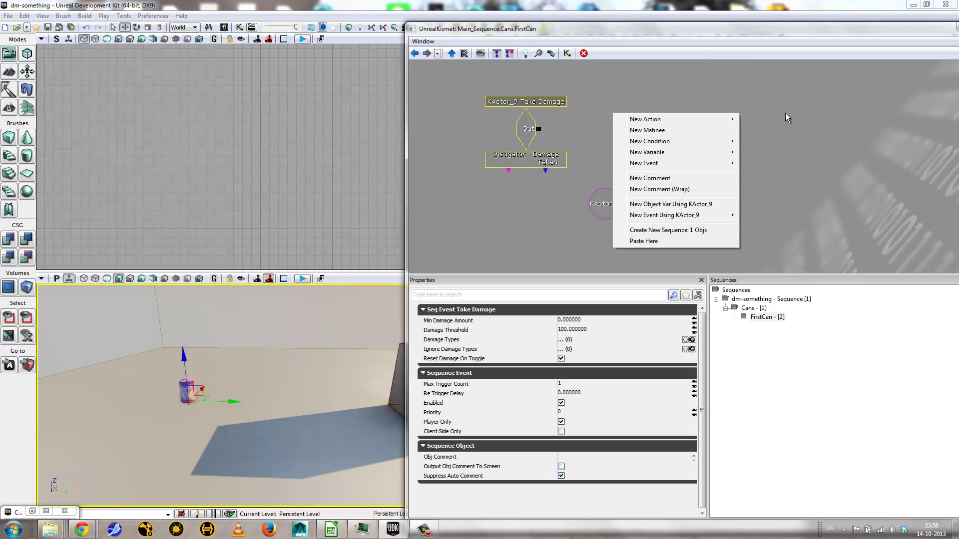
pyautogui.moveTo(733, 121)
pyautogui.moveTo(769, 122)
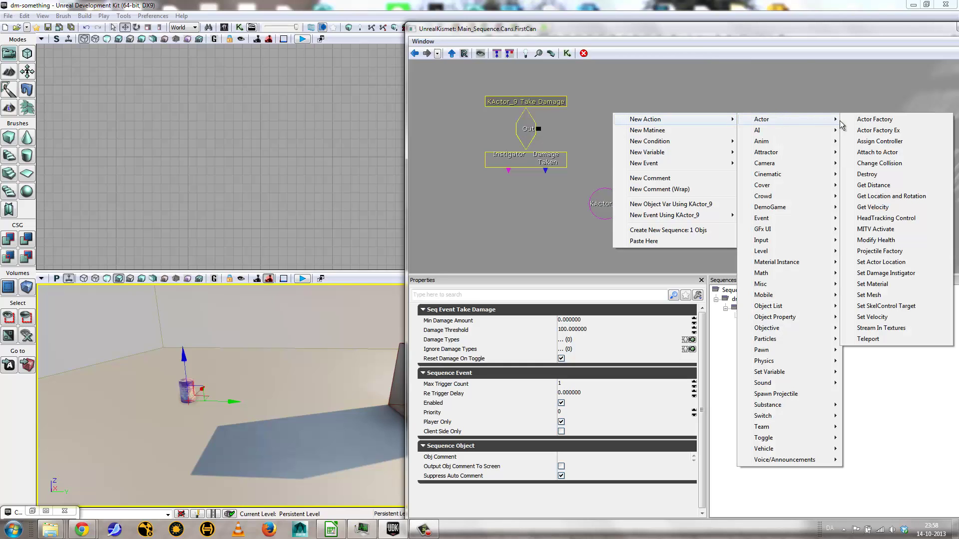
pyautogui.click(882, 179)
pyautogui.moveTo(538, 129); pyautogui.dragTo(607, 142)
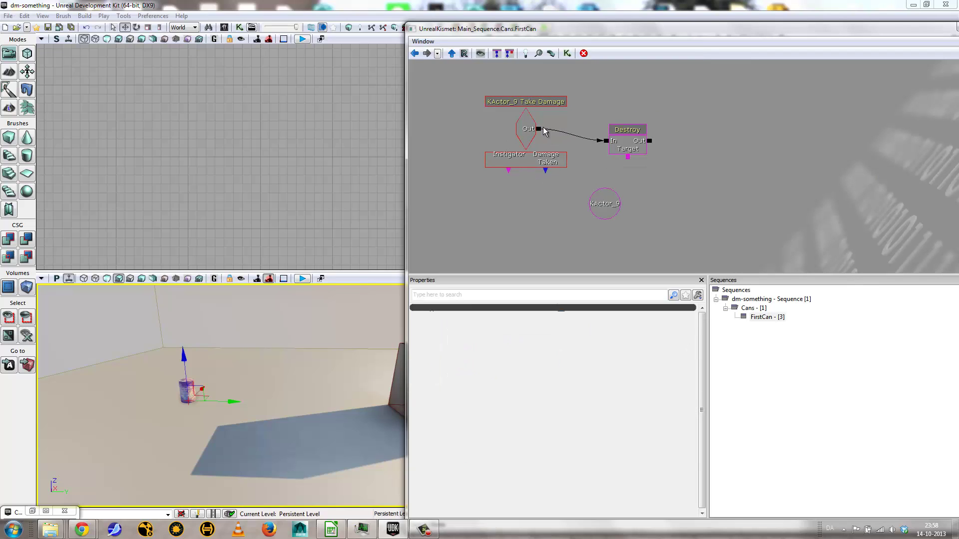
pyautogui.moveTo(628, 156); pyautogui.dragTo(594, 216)
# Step: Set the Take Damage event's Damage Threshold to 5
pyautogui.click(524, 130)
pyautogui.doubleClick(523, 130)
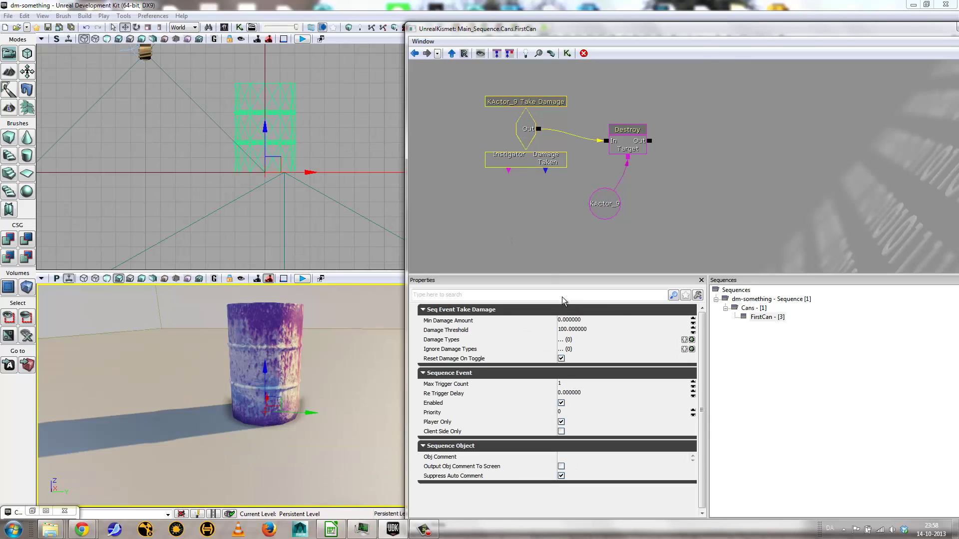
pyautogui.click(568, 331)
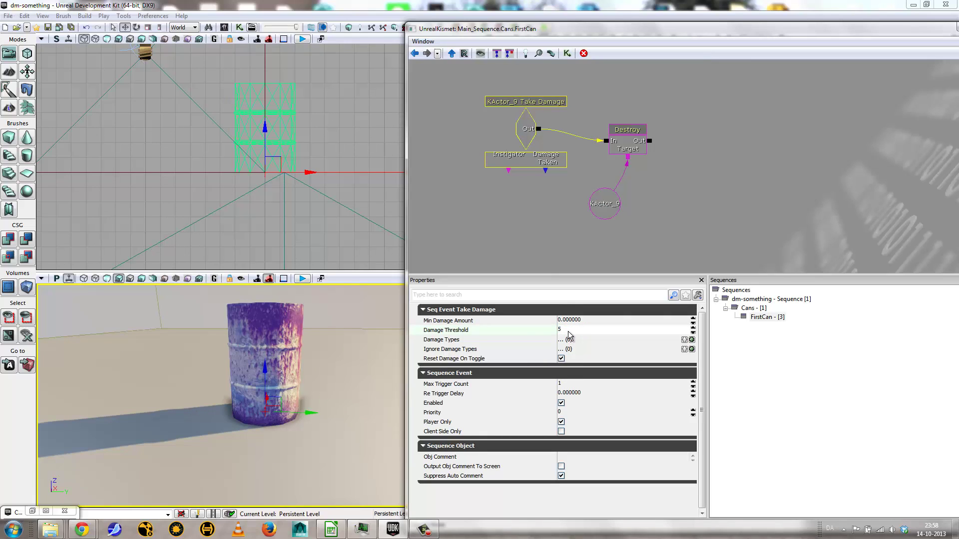
pyautogui.write('5')
pyautogui.press('Return')
# Step: Play the level from a spot beside the barrel, shoot the barrel to test its destruction, and exit the preview
pyautogui.rightClick(313, 489)
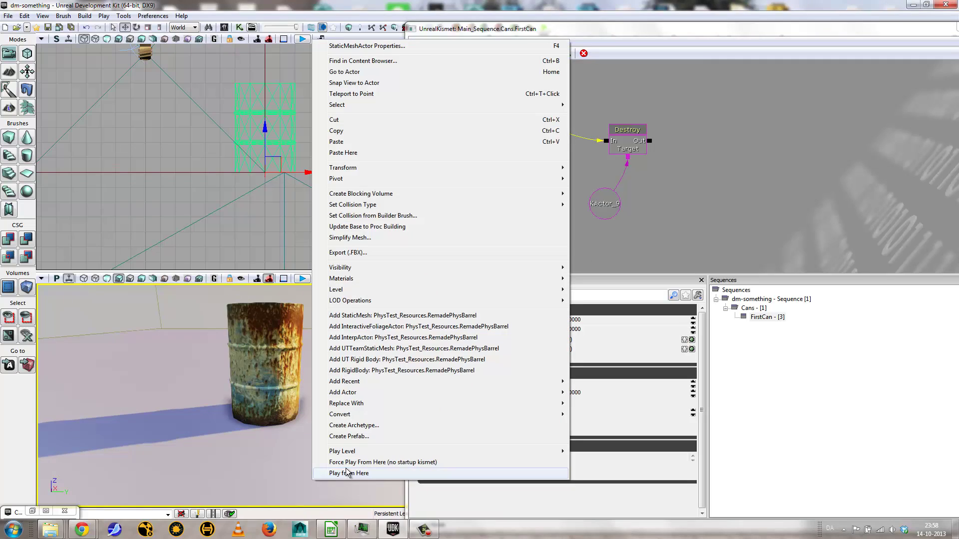
pyautogui.click(344, 480)
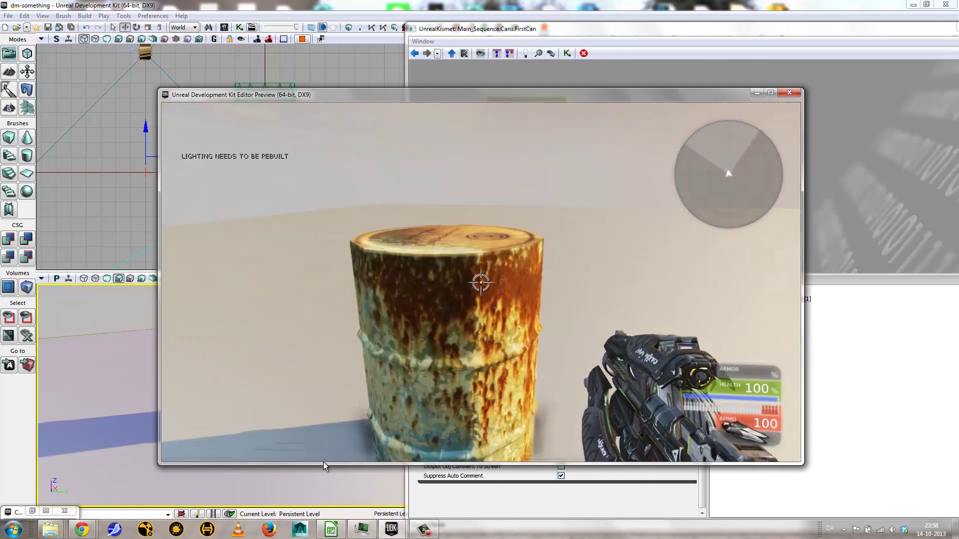
pyautogui.click(305, 436)
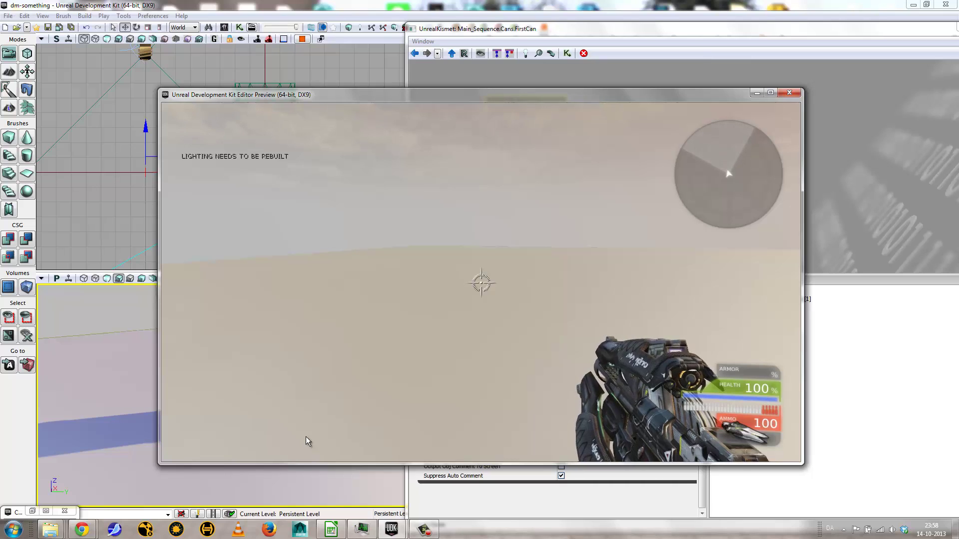
pyautogui.press('Escape')
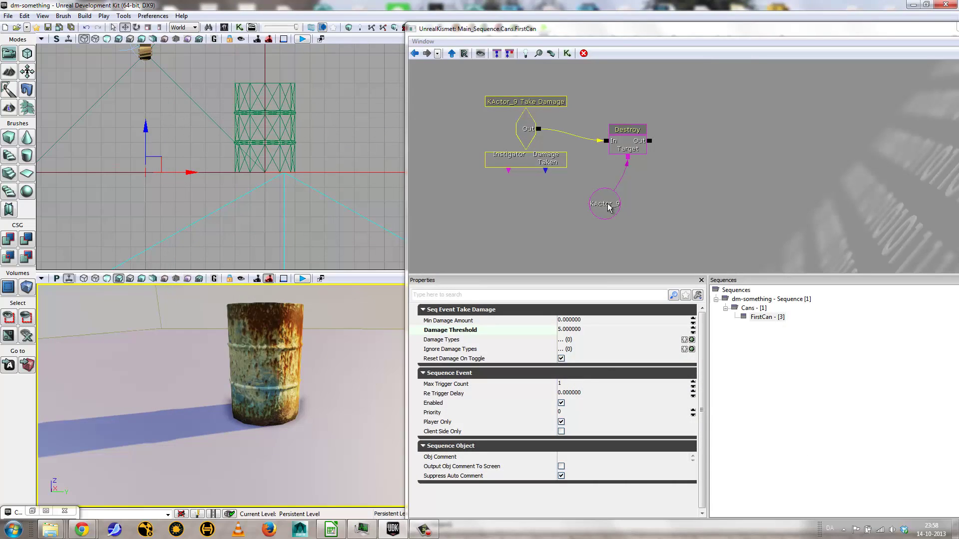
# Step: Move the Destroy action up level with the Take Damage event's output, and shift the Kismet window clear of the perspective view
pyautogui.click(629, 141)
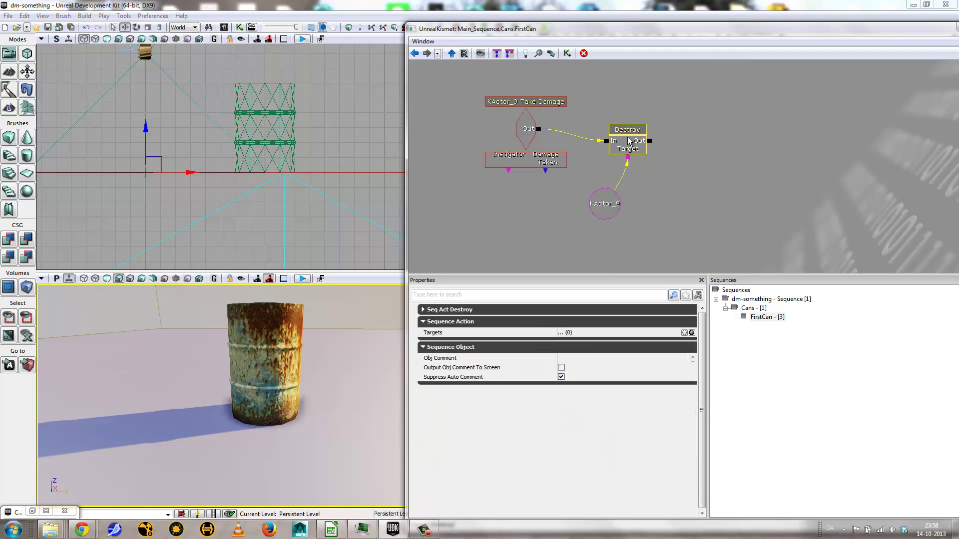
pyautogui.moveTo(627, 137); pyautogui.dragTo(619, 127)
pyautogui.moveTo(619, 123); pyautogui.dragTo(620, 125)
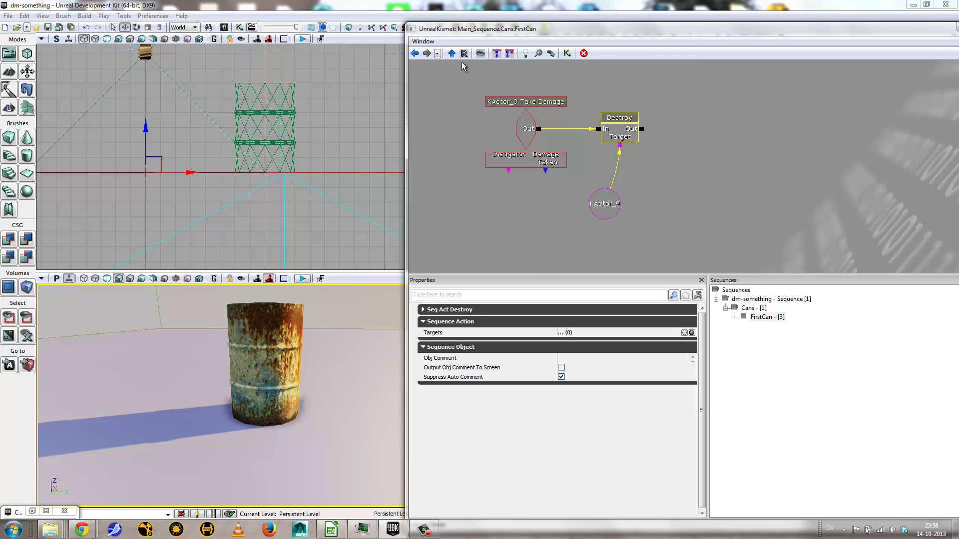
pyautogui.moveTo(470, 28); pyautogui.dragTo(721, 234)
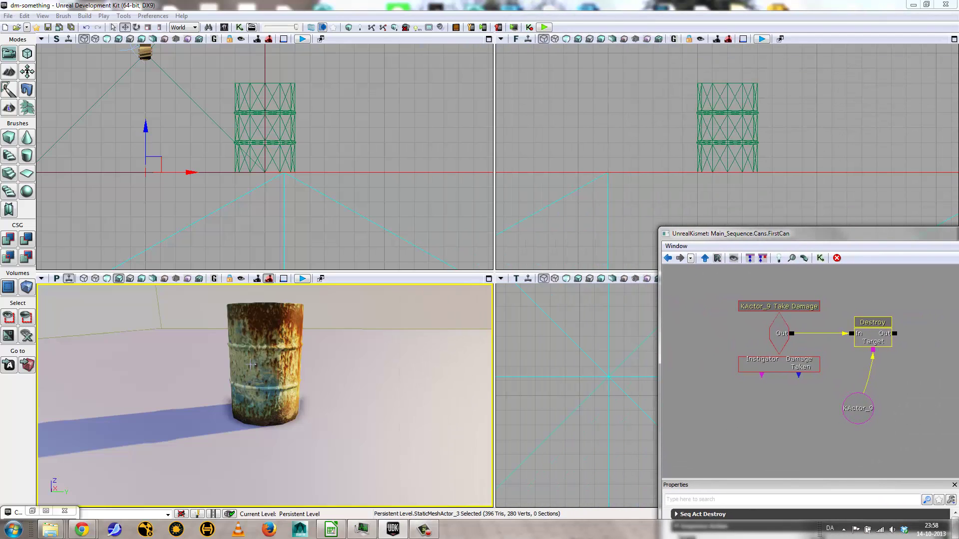
# Step: Filter the Content Browser to particle systems only, clear the phys search, and select P_VH_Death_SpecialCase_1_Base_Far
pyautogui.click(32, 511)
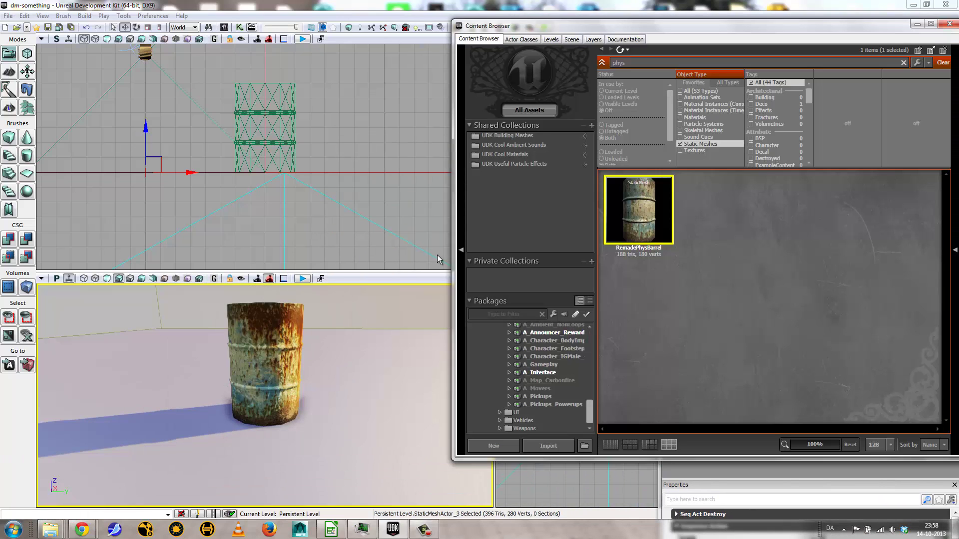
pyautogui.click(680, 124)
pyautogui.click(679, 144)
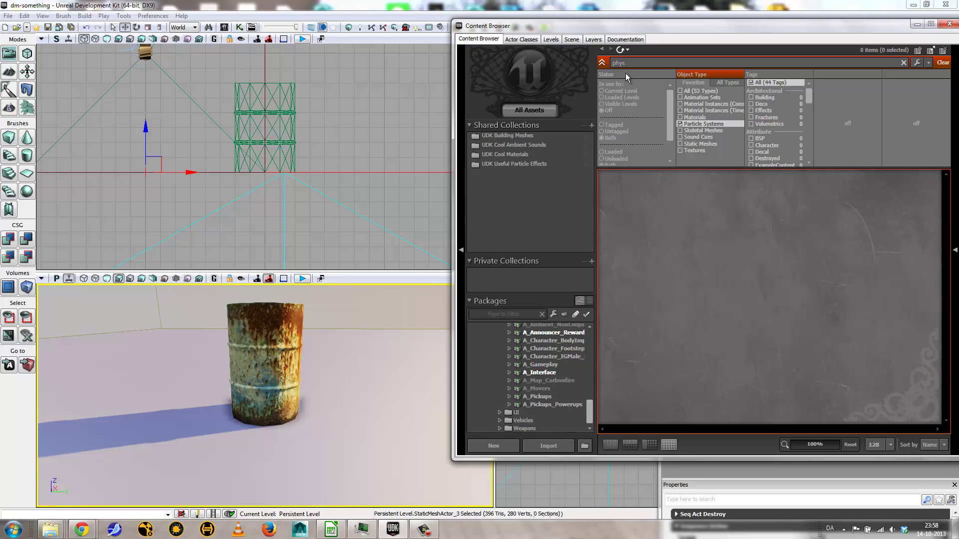
pyautogui.click(903, 62)
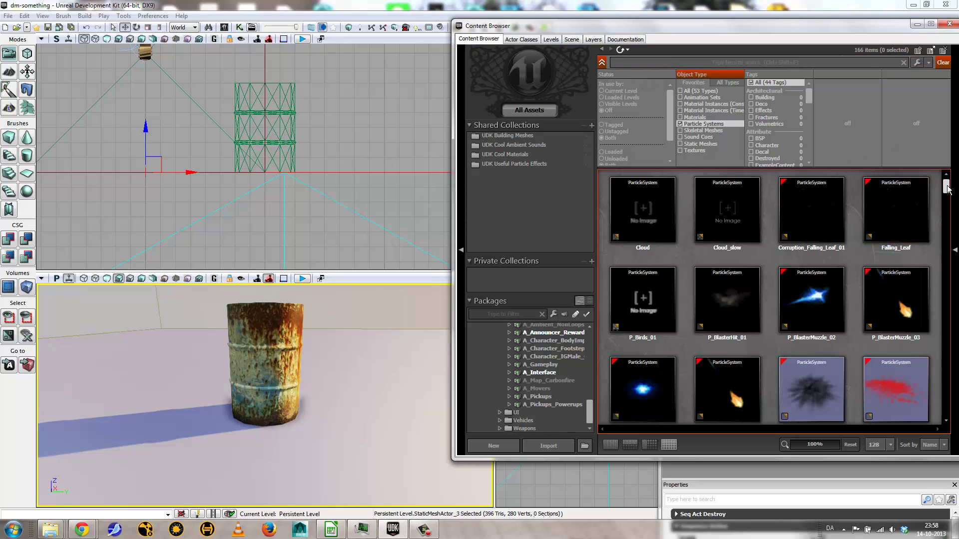
pyautogui.moveTo(947, 186); pyautogui.dragTo(943, 334)
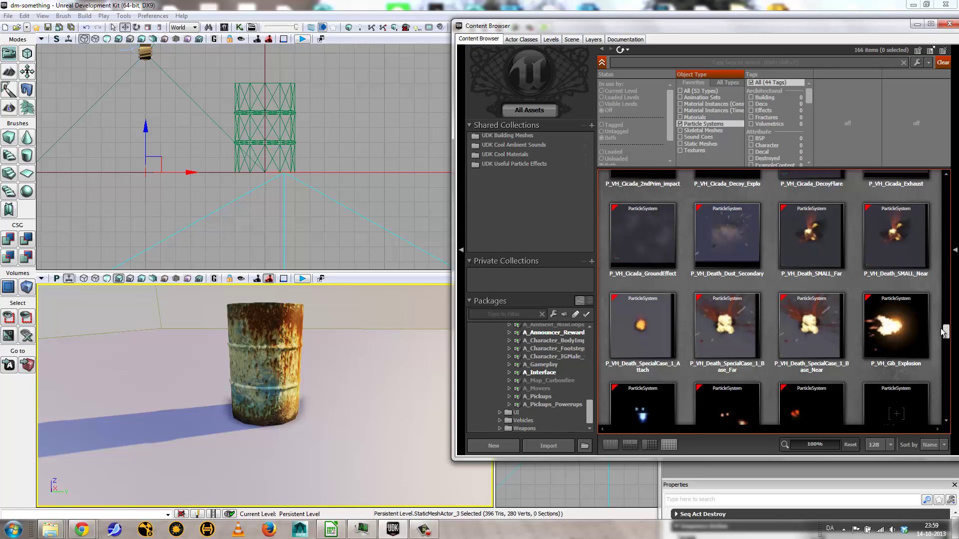
pyautogui.click(732, 325)
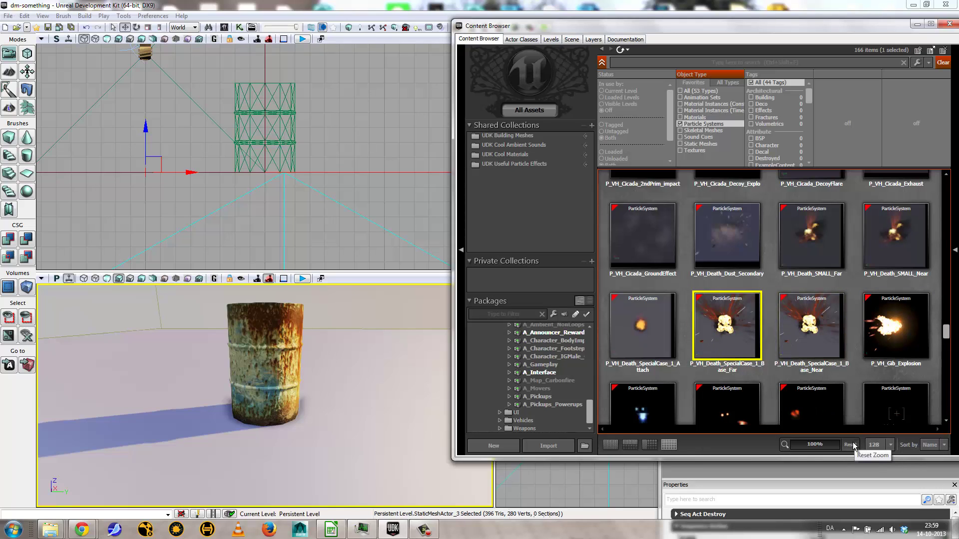
# Step: Place the selected explosion particle system in the level as an emitter and move it inside the barrel's base
pyautogui.moveTo(722, 327)
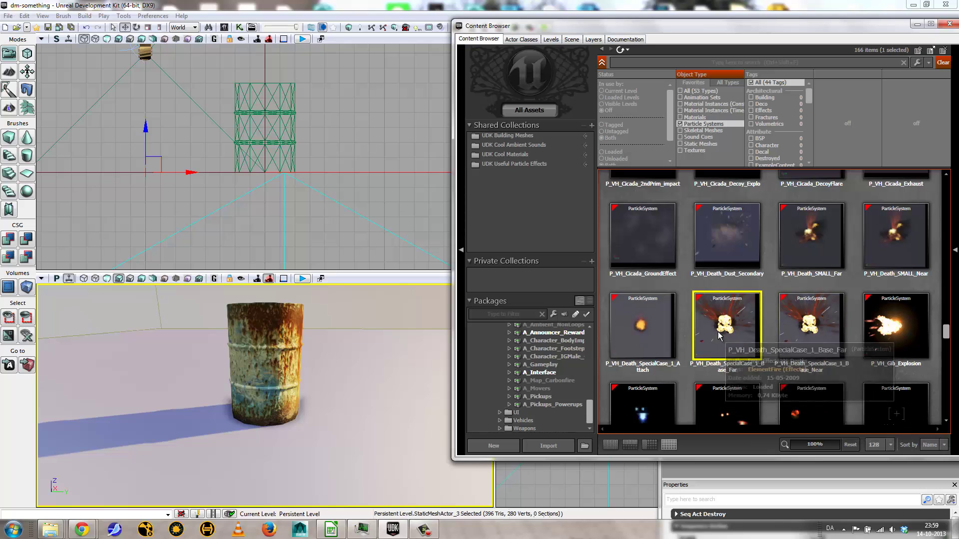
pyautogui.moveTo(722, 325); pyautogui.dragTo(327, 417)
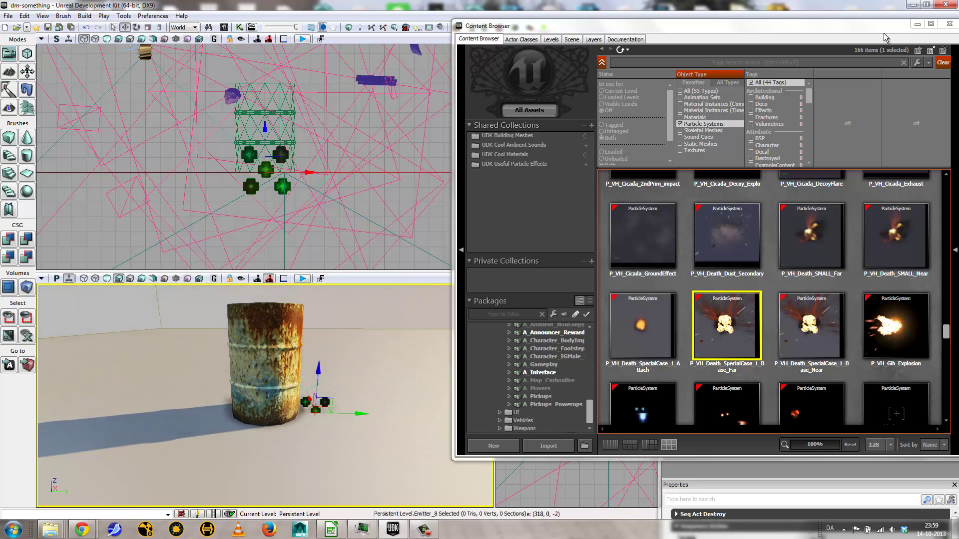
pyautogui.click(916, 23)
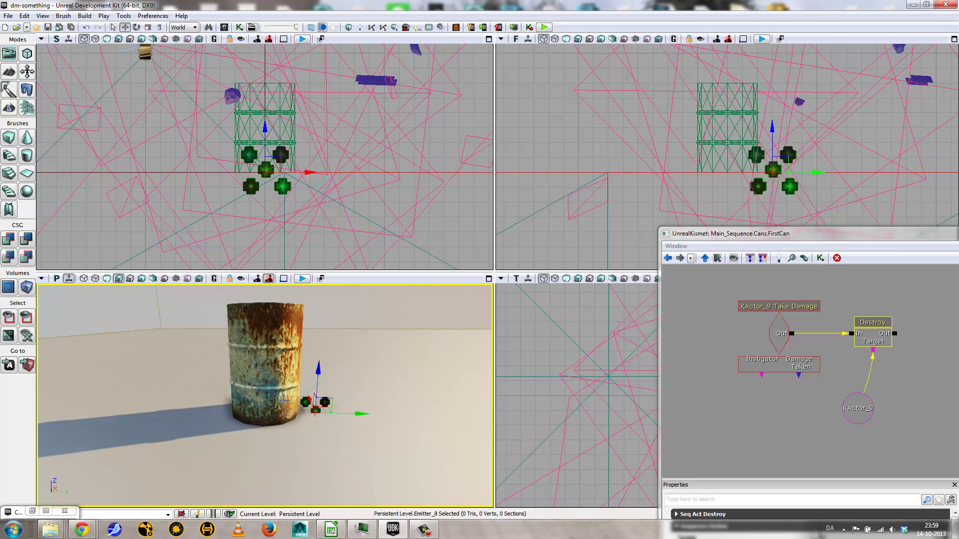
pyautogui.moveTo(359, 417); pyautogui.dragTo(308, 424)
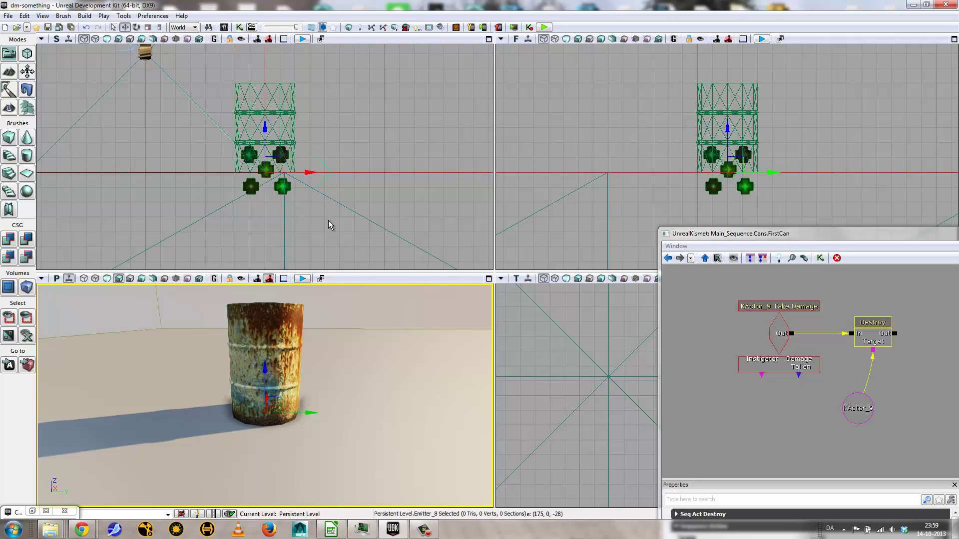
# Step: Add an object variable for the explosion emitter to the FirstCan sequence and place it beside the Destroy action
pyautogui.rightClick(764, 419)
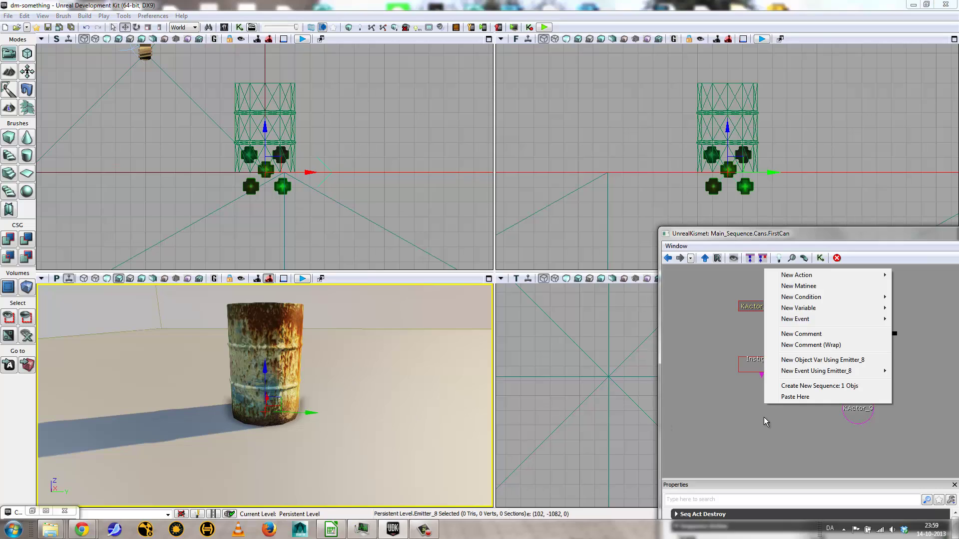
pyautogui.moveTo(799, 276)
pyautogui.click(819, 360)
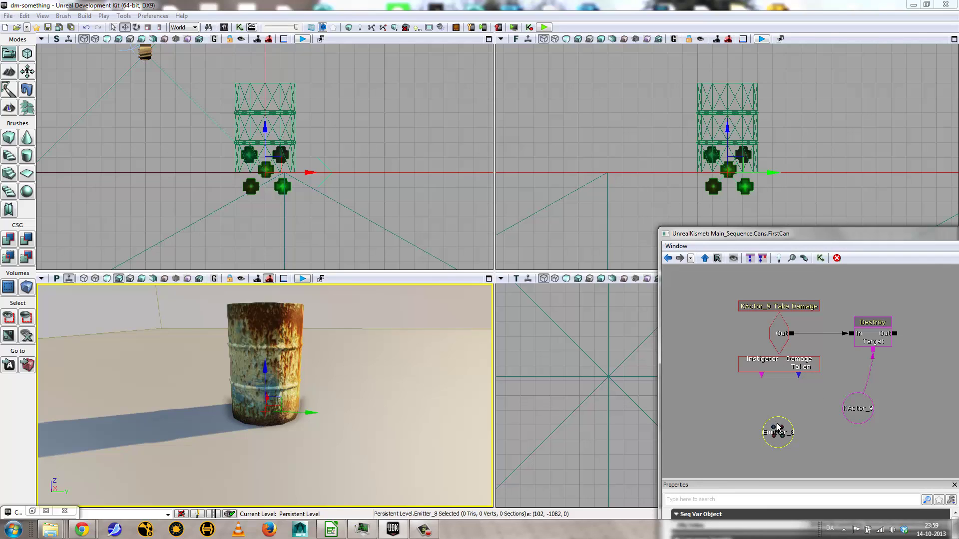
pyautogui.moveTo(777, 427); pyautogui.dragTo(937, 335)
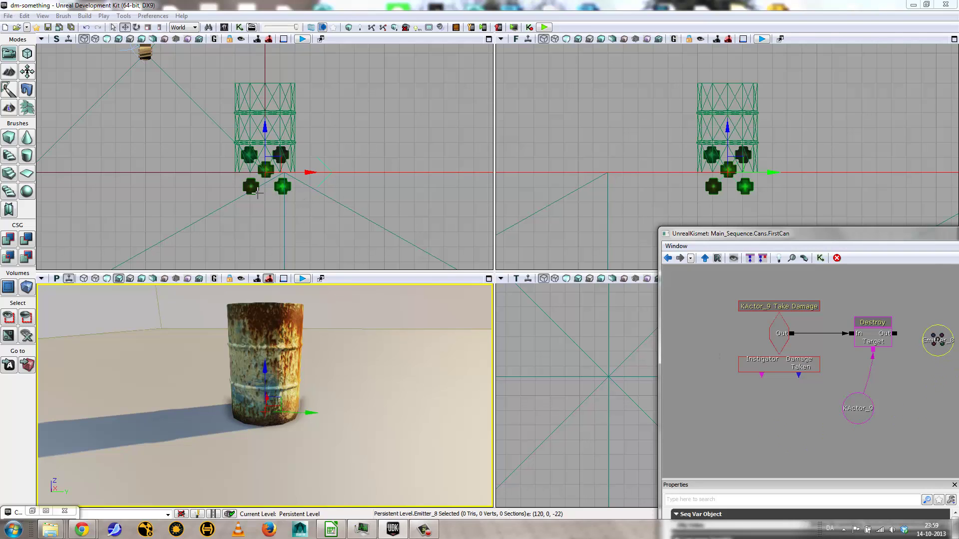
# Step: Turn off Auto Activate in the explosion emitter's properties
pyautogui.rightClick(247, 186)
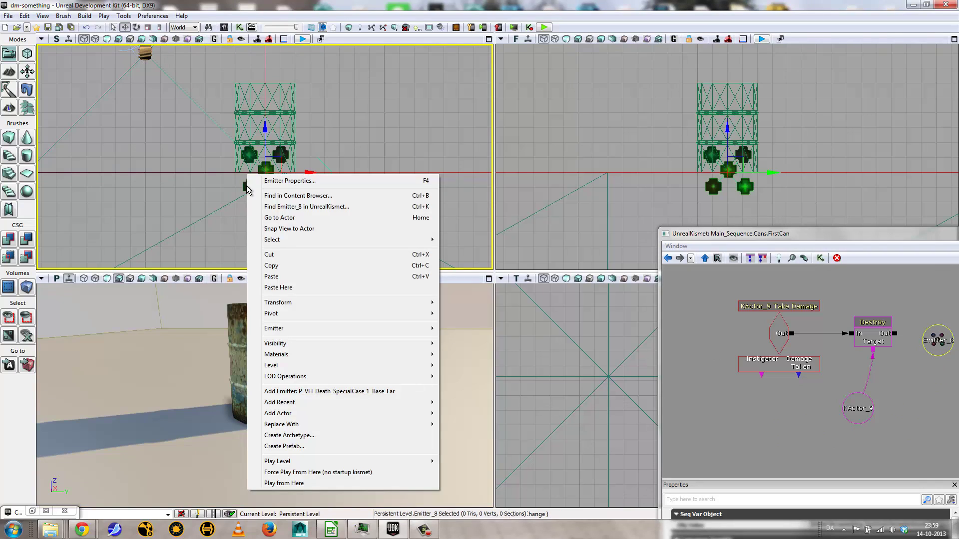
pyautogui.click(289, 180)
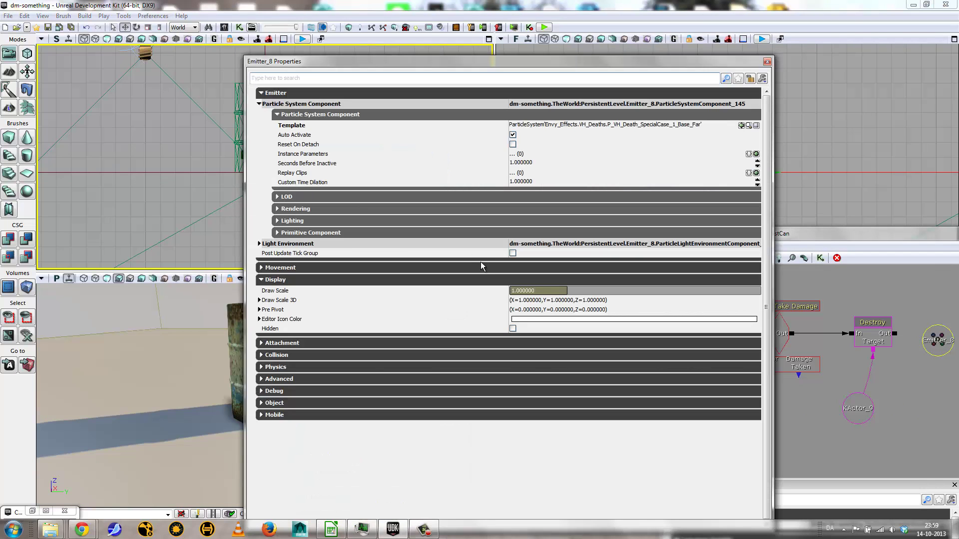
pyautogui.click(511, 135)
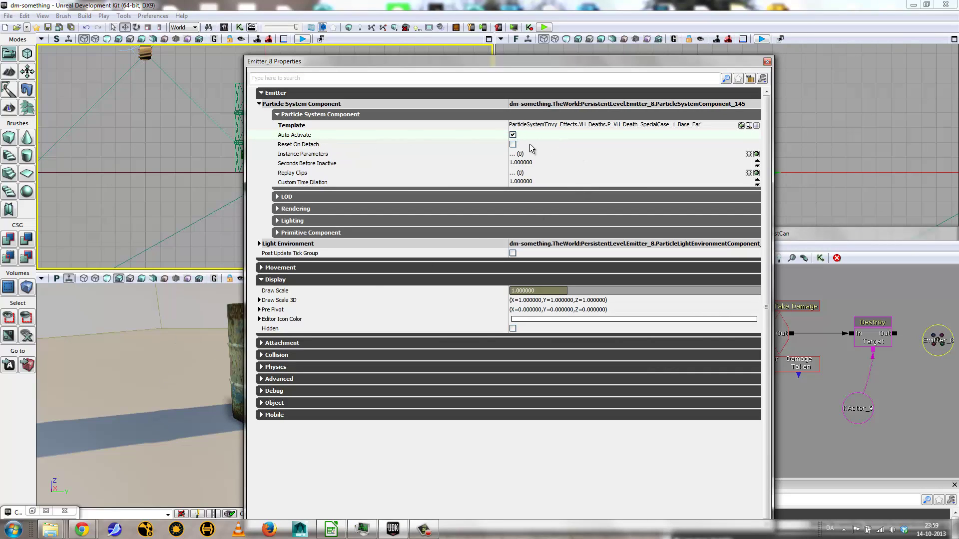
pyautogui.click(512, 135)
pyautogui.click(767, 61)
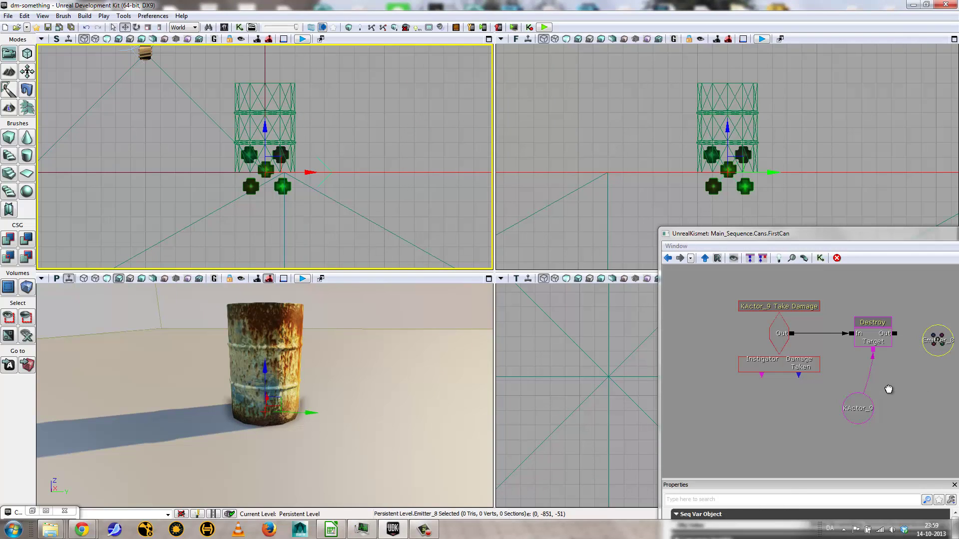
# Step: Move the emitter variable down beside the barrel variable and reposition the Kismet window to gain workspace
pyautogui.moveTo(875, 315); pyautogui.dragTo(874, 384)
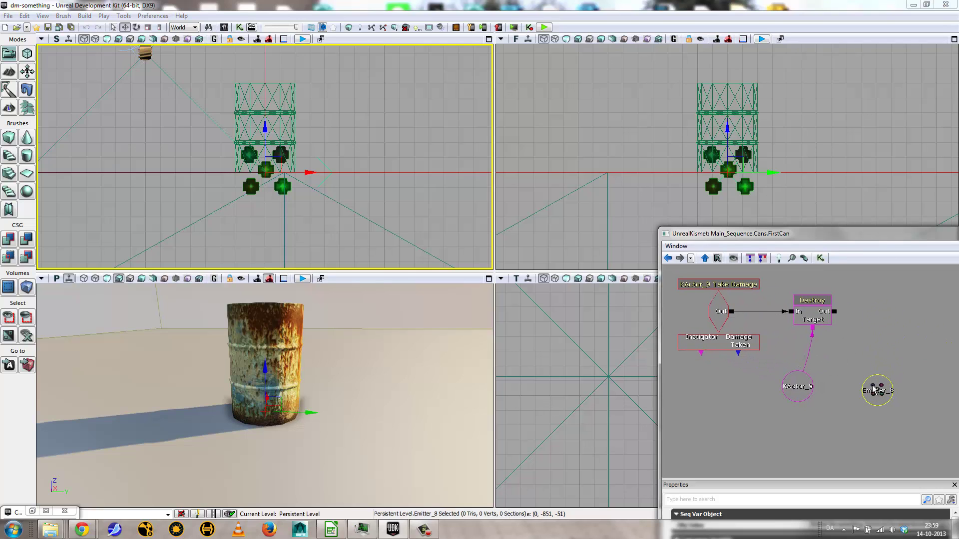
pyautogui.rightClick(868, 289)
pyautogui.moveTo(865, 230); pyautogui.dragTo(663, 193)
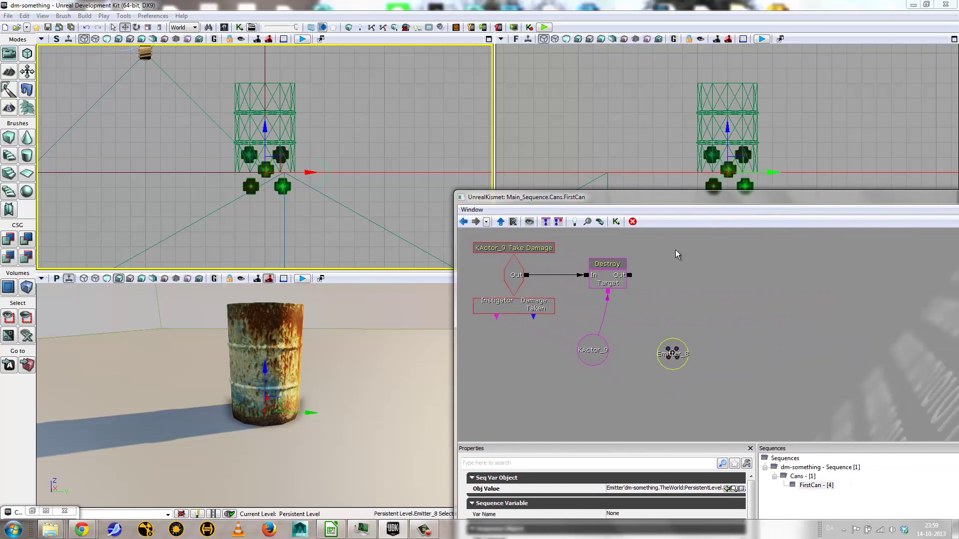
# Step: Add a Toggle action, link the emitter variable as its Target, and wire the Destroy action's Out to Turn On
pyautogui.rightClick(675, 241)
pyautogui.moveTo(702, 249)
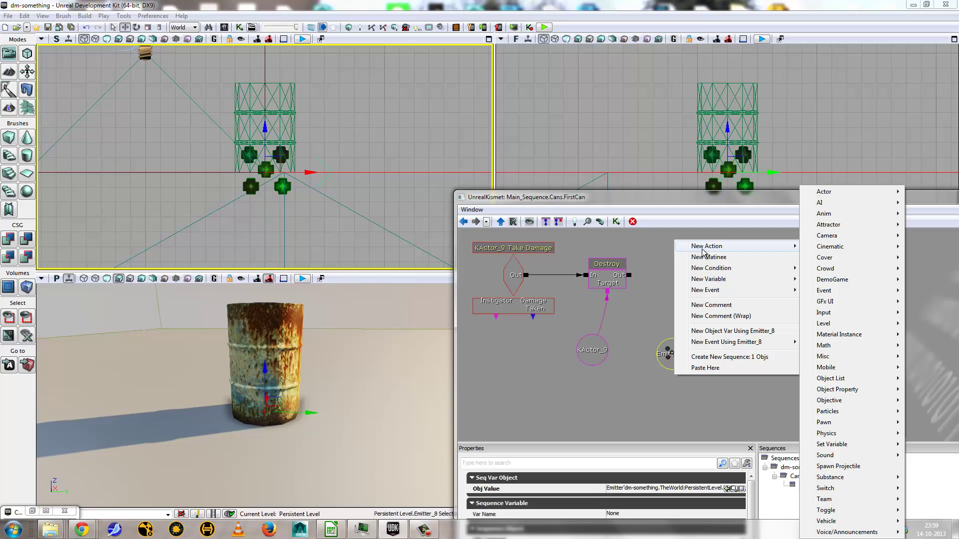
pyautogui.moveTo(828, 515)
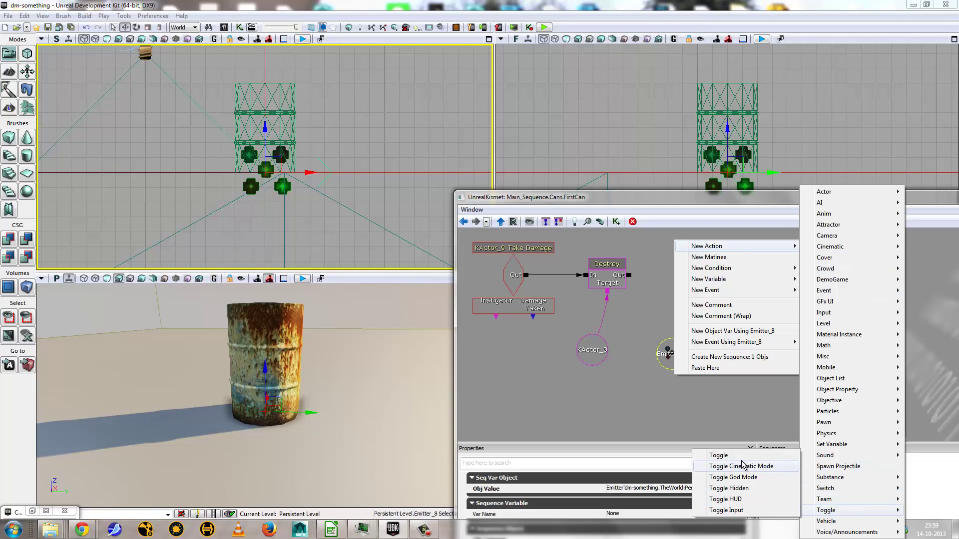
pyautogui.click(719, 455)
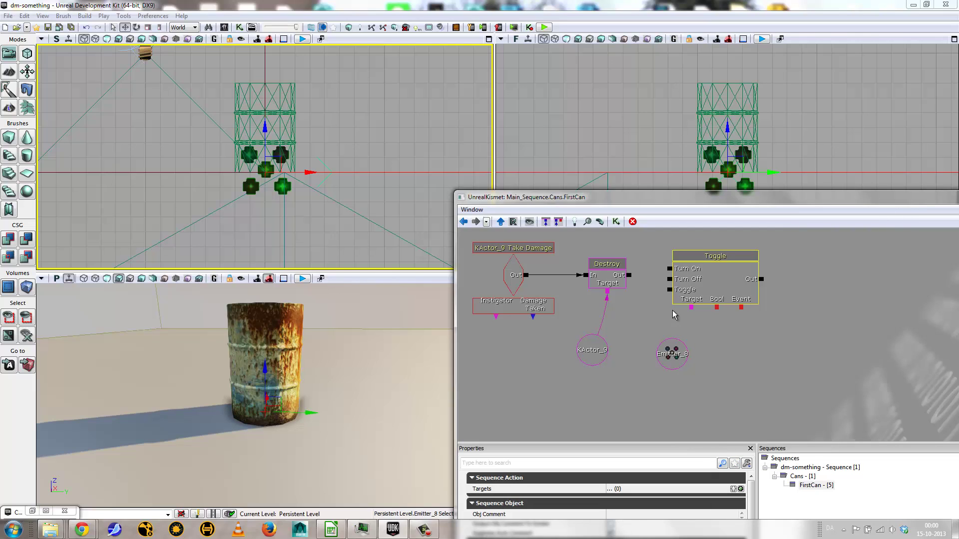
pyautogui.moveTo(692, 309); pyautogui.dragTo(673, 356)
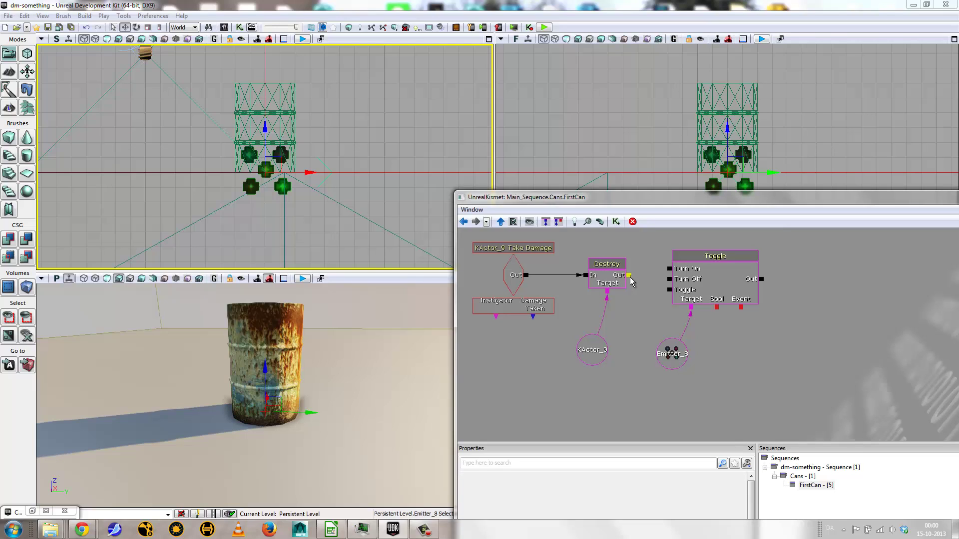
pyautogui.moveTo(629, 275); pyautogui.dragTo(669, 270)
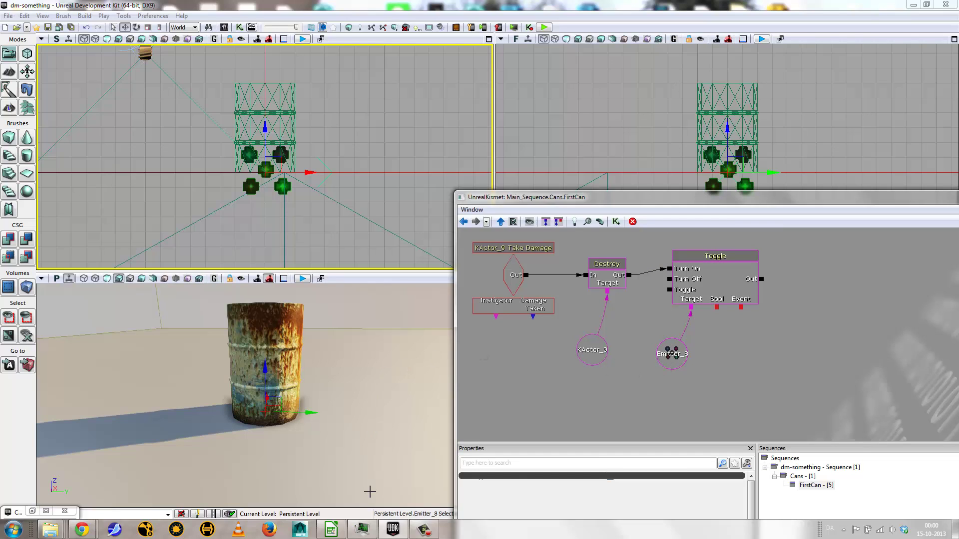
# Step: Play the level from beside the barrel, back away and shoot it to test the explosion, and exit the preview
pyautogui.rightClick(393, 450)
pyautogui.click(424, 430)
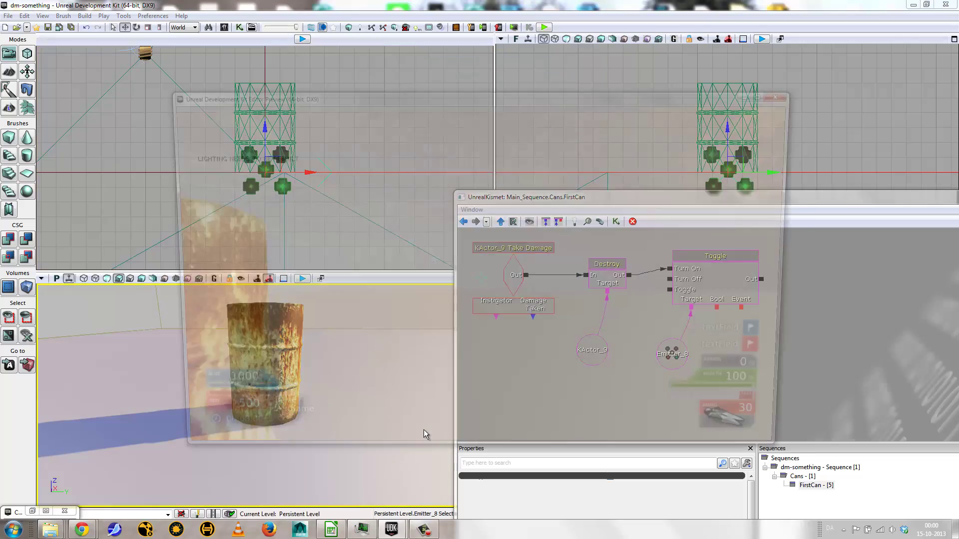
pyautogui.press('s')
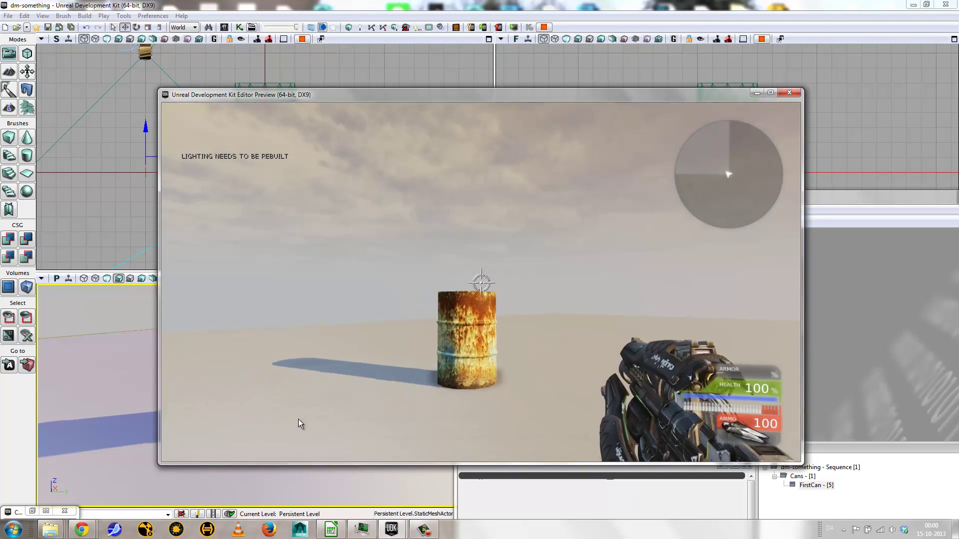
pyautogui.click(293, 438)
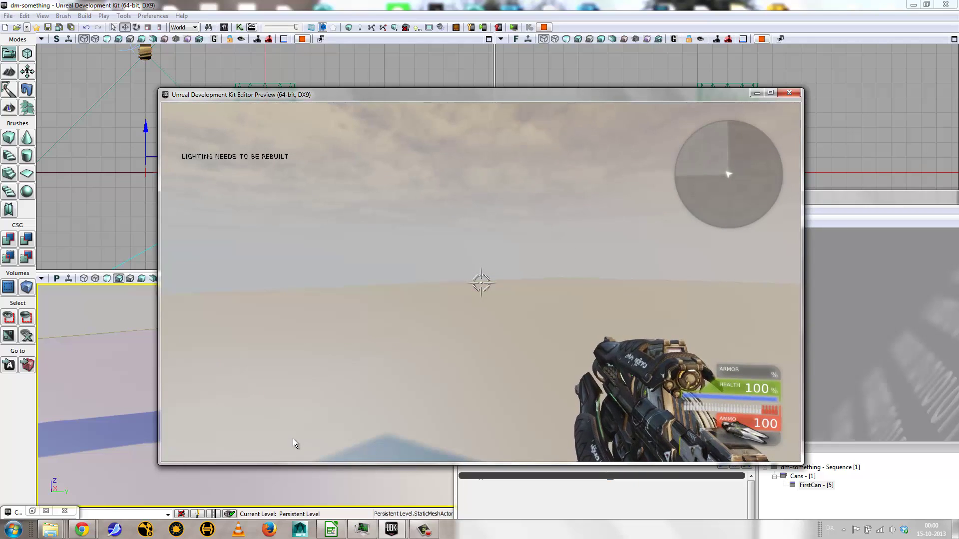
pyautogui.press('Escape')
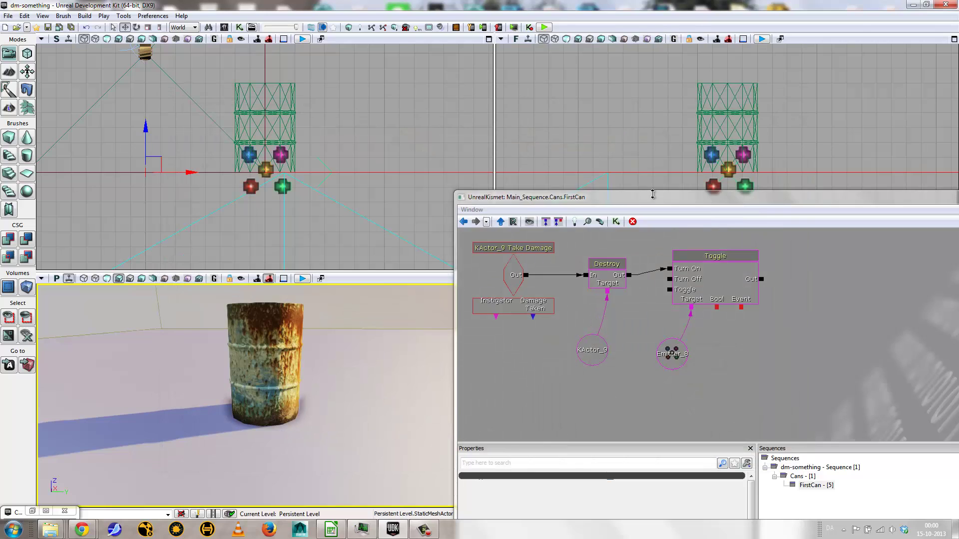
pyautogui.moveTo(643, 199); pyautogui.dragTo(544, 114)
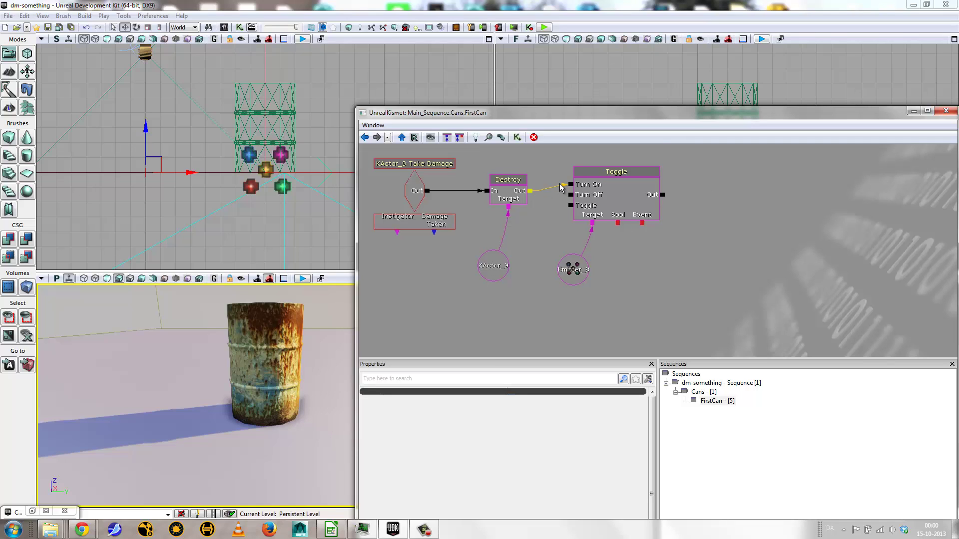
pyautogui.rightClick(693, 246)
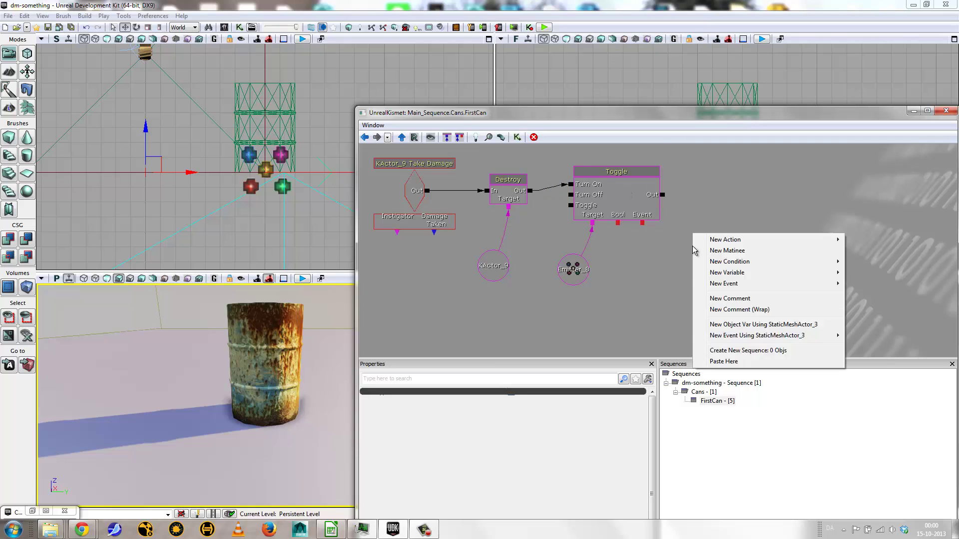
pyautogui.moveTo(718, 240)
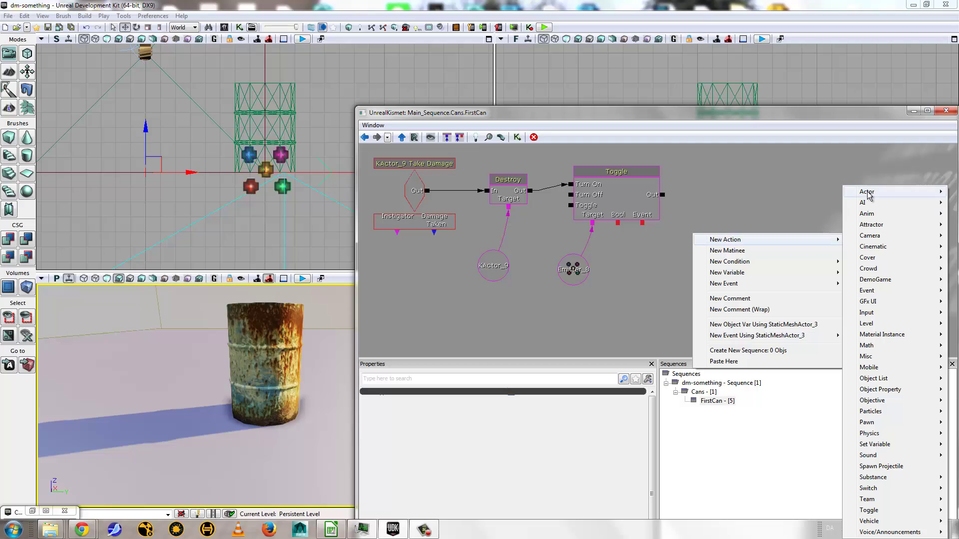
pyautogui.moveTo(869, 194)
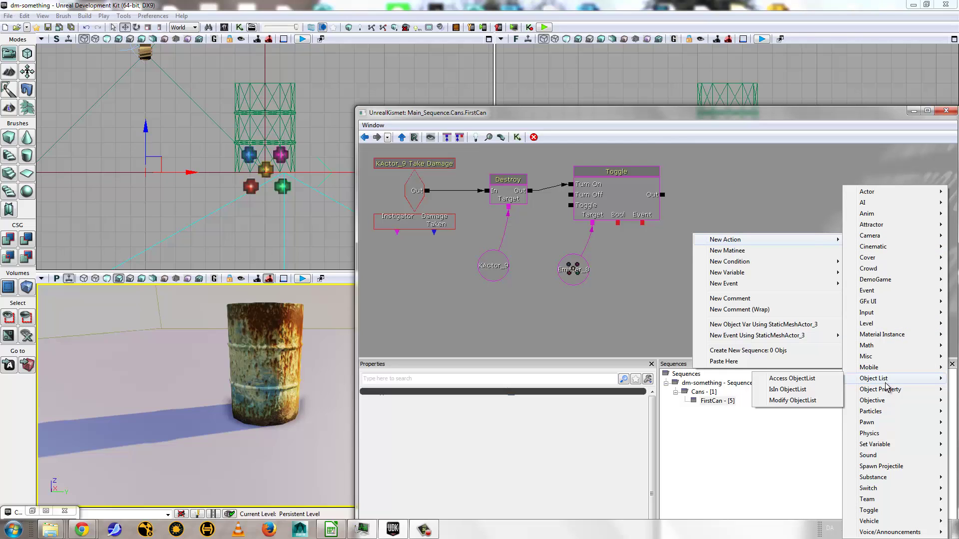
pyautogui.moveTo(871, 215)
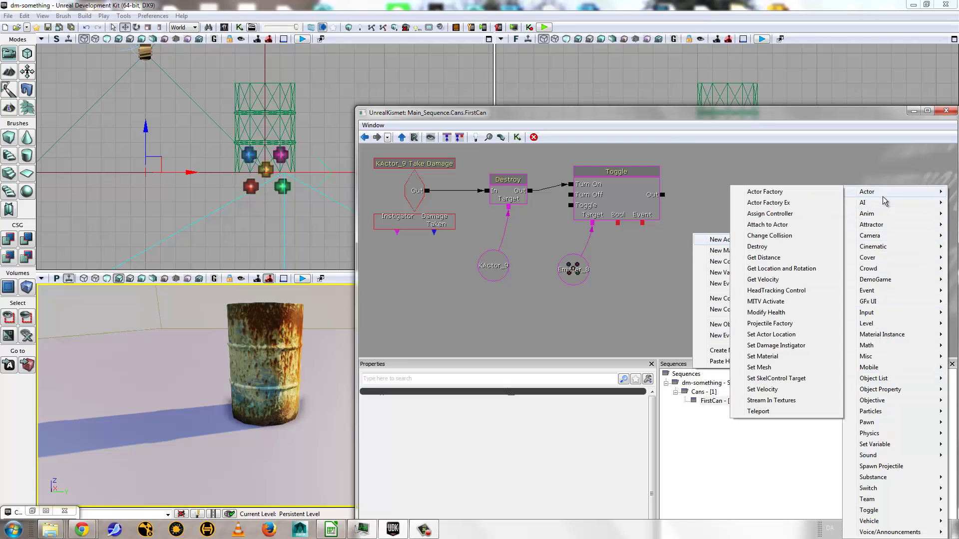
pyautogui.moveTo(886, 391)
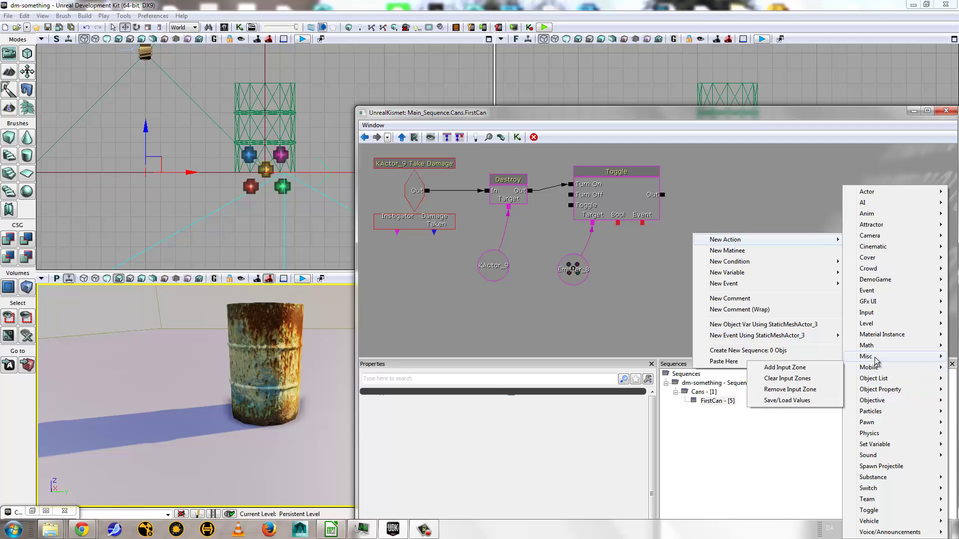
pyautogui.moveTo(874, 357)
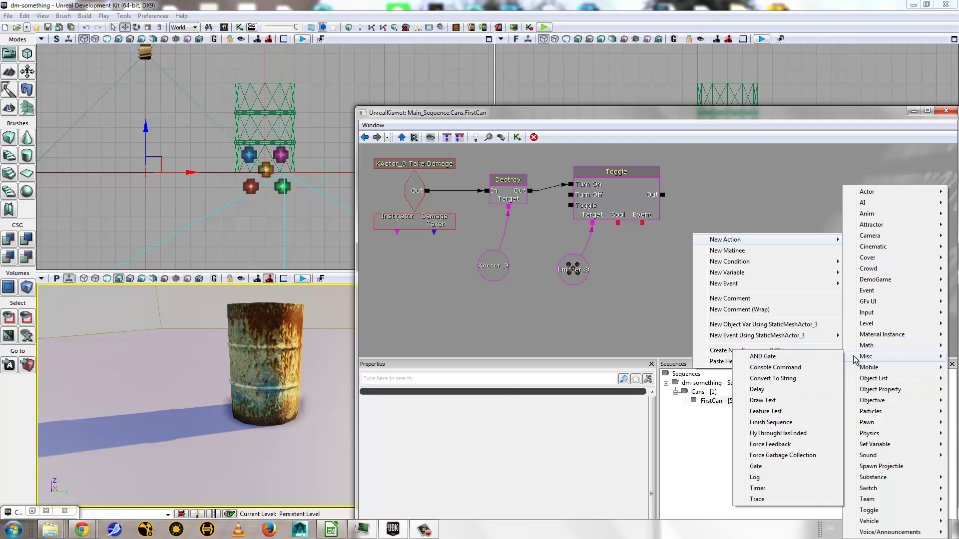
pyautogui.moveTo(881, 250)
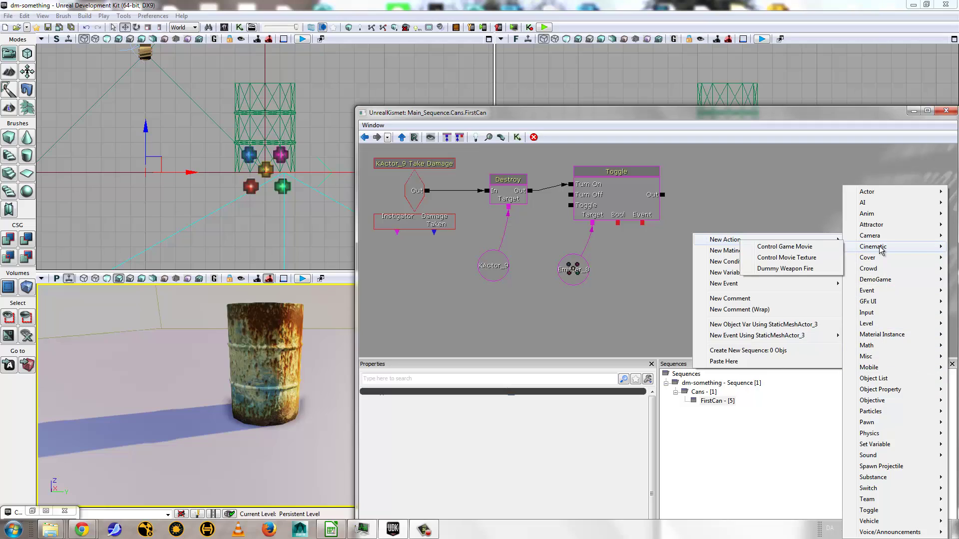
pyautogui.moveTo(889, 456)
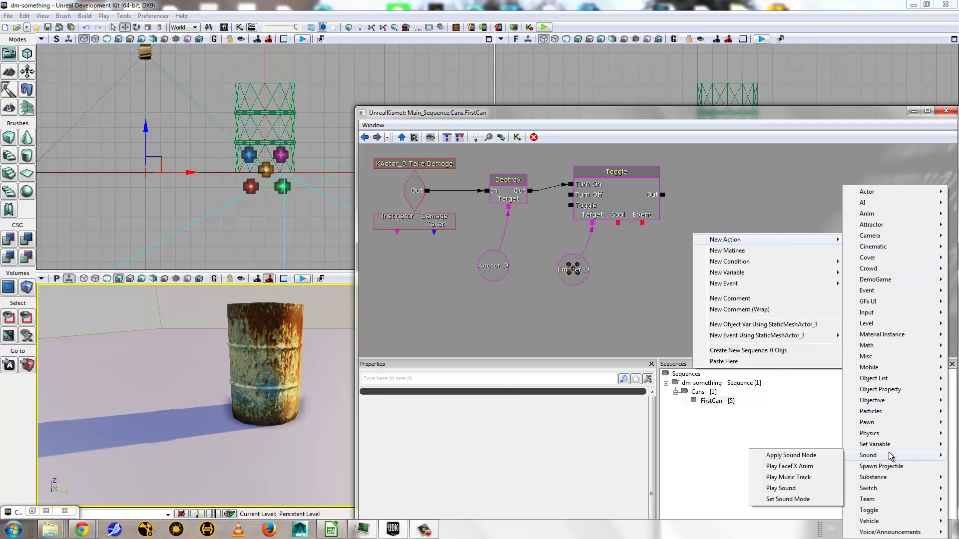
pyautogui.moveTo(882, 435)
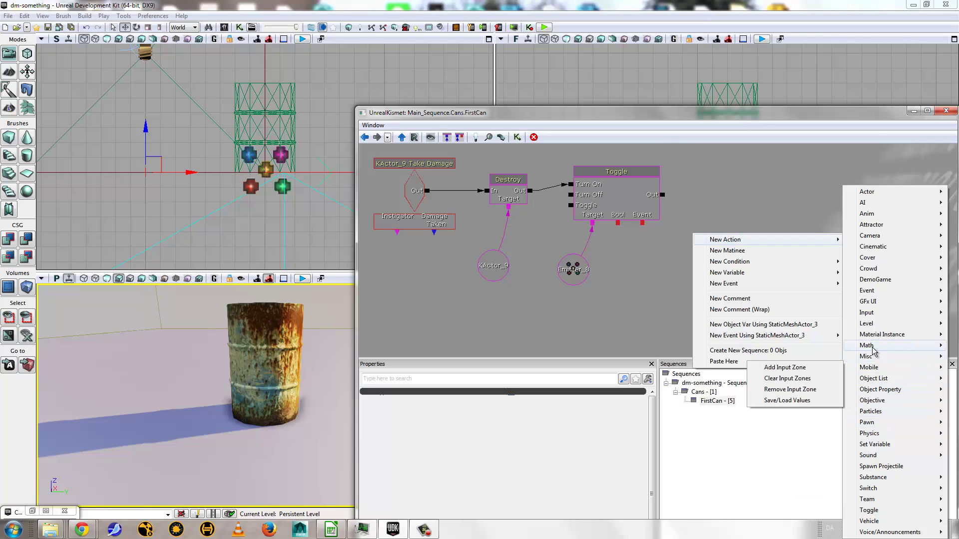
pyautogui.moveTo(873, 338)
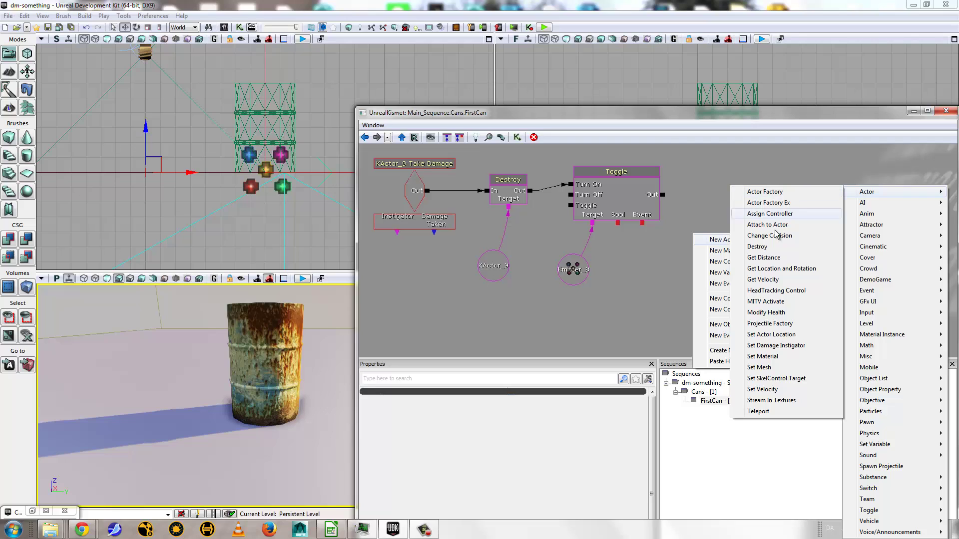
pyautogui.click(768, 302)
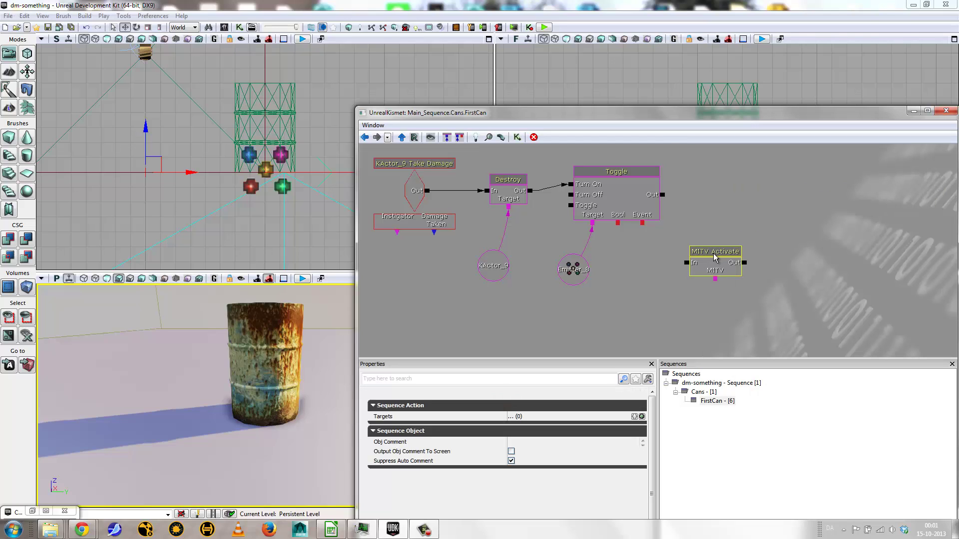
pyautogui.press('Delete')
# Step: Add a Modify Health action beside the Toggle action and wire Toggle's Out to its In
pyautogui.rightClick(719, 231)
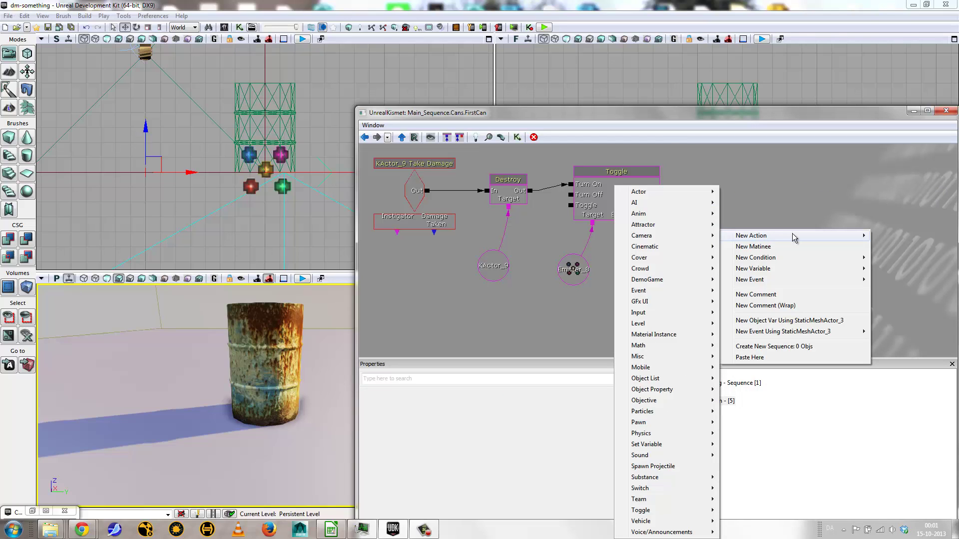
pyautogui.moveTo(744, 236)
pyautogui.moveTo(664, 192)
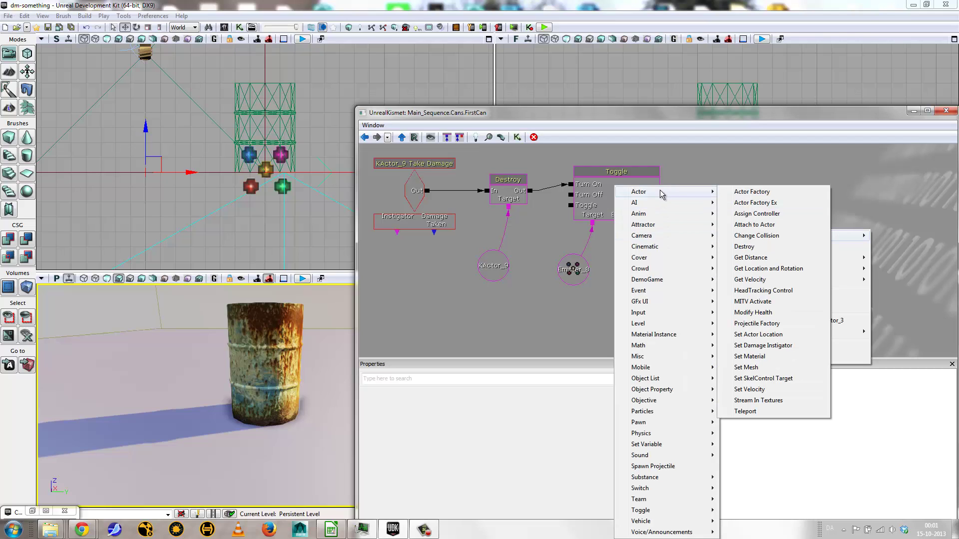
pyautogui.click(773, 312)
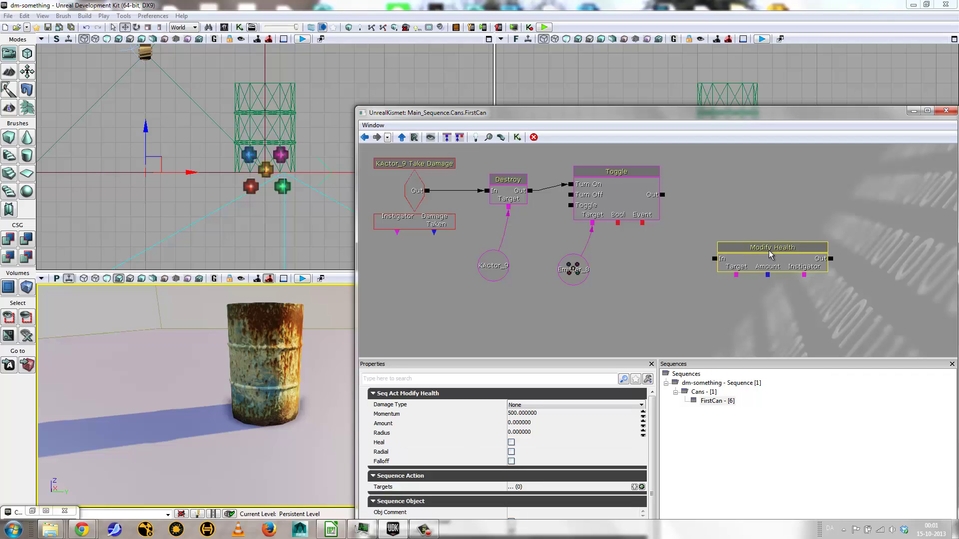
pyautogui.moveTo(769, 253); pyautogui.dragTo(749, 174)
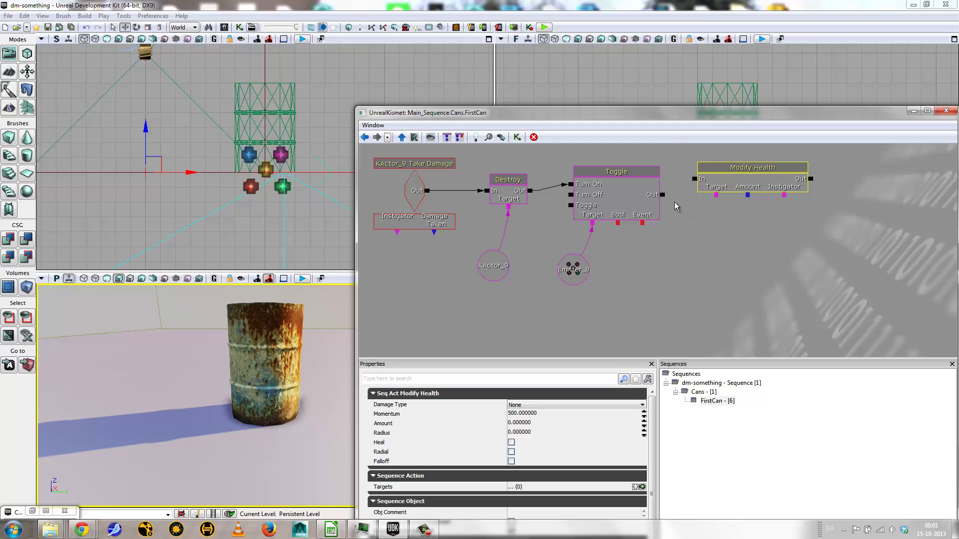
pyautogui.moveTo(663, 195); pyautogui.dragTo(693, 179)
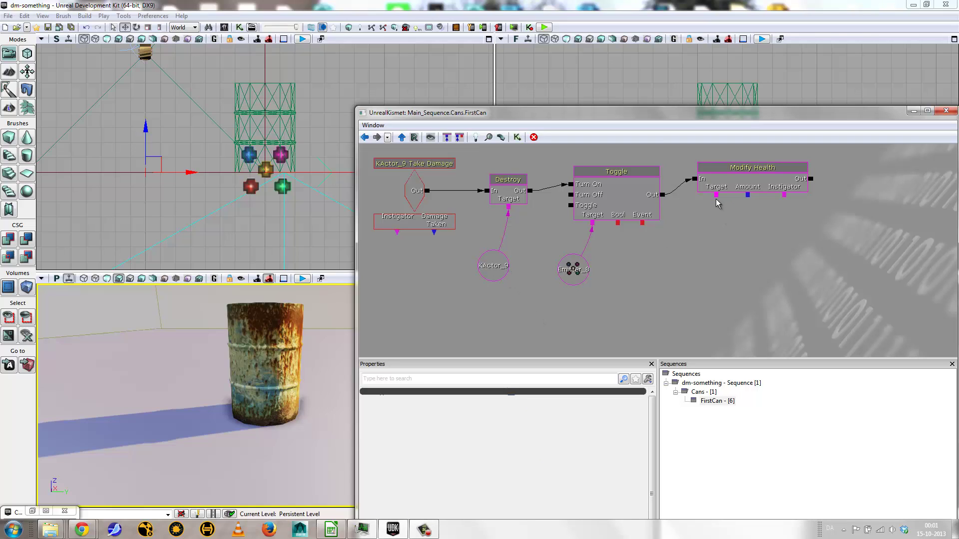
# Step: Link Modify Health's Target to the barrel variable and its Instigator to a new Player variable
pyautogui.moveTo(715, 197)
pyautogui.mouseDown()
pyautogui.moveTo(695, 240)
pyautogui.moveTo(493, 268)
pyautogui.mouseUp()
pyautogui.rightClick(764, 260)
pyautogui.moveTo(785, 258)
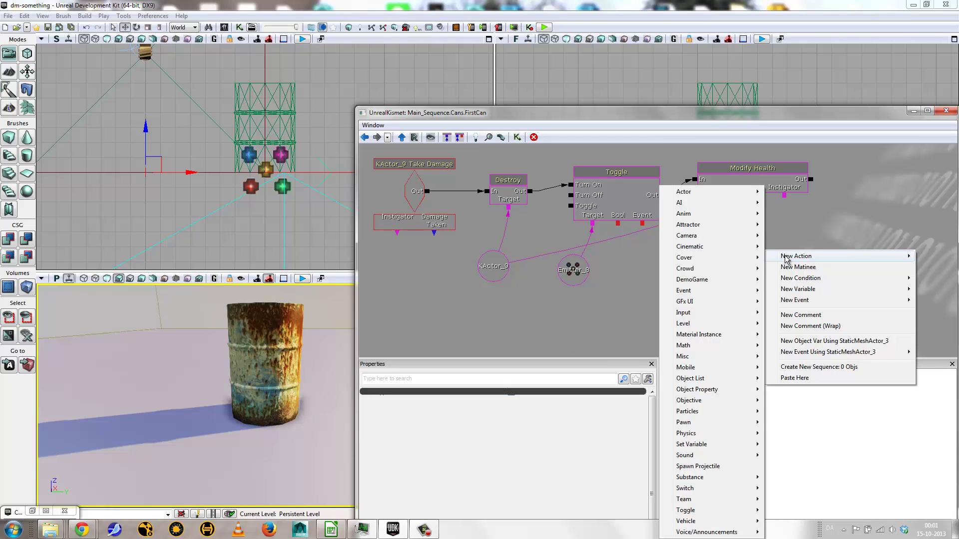
pyautogui.moveTo(789, 352)
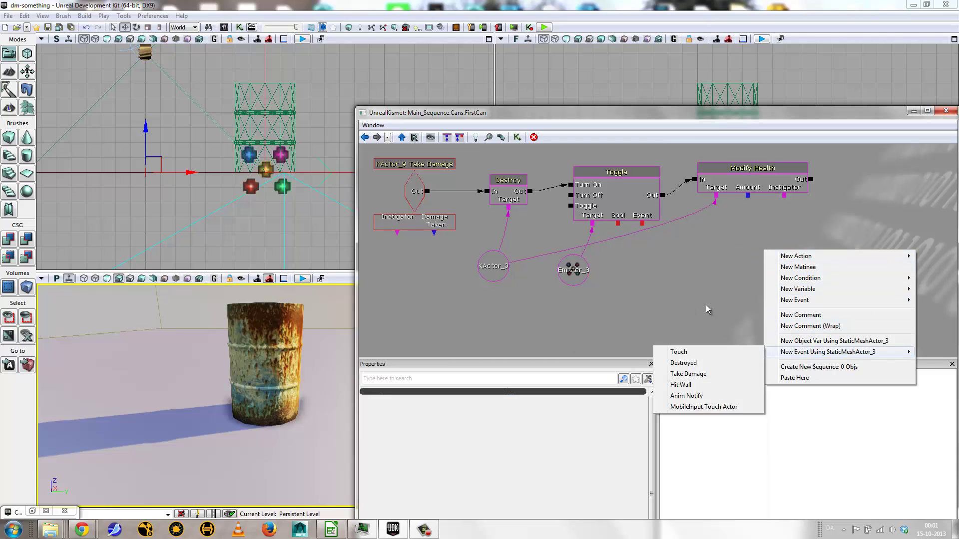
pyautogui.moveTo(830, 255)
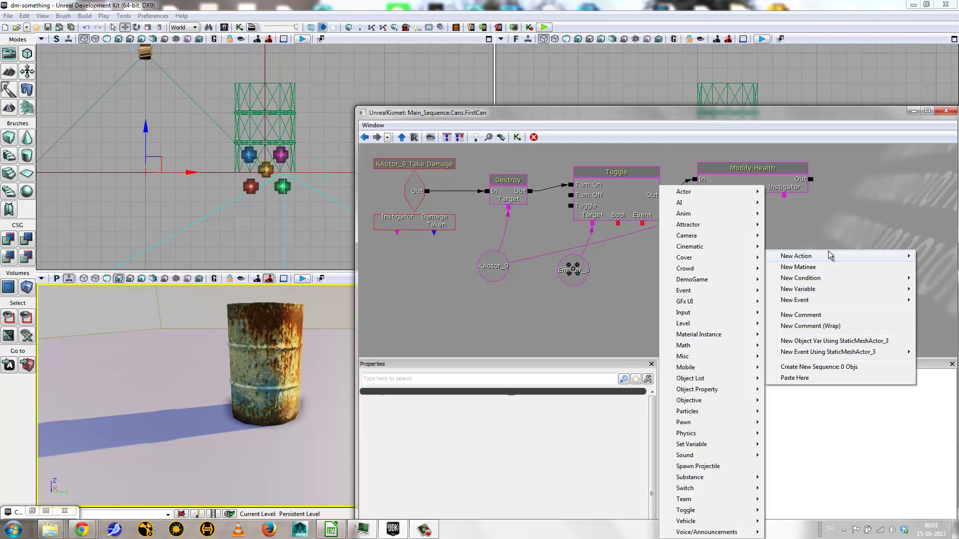
pyautogui.moveTo(825, 292)
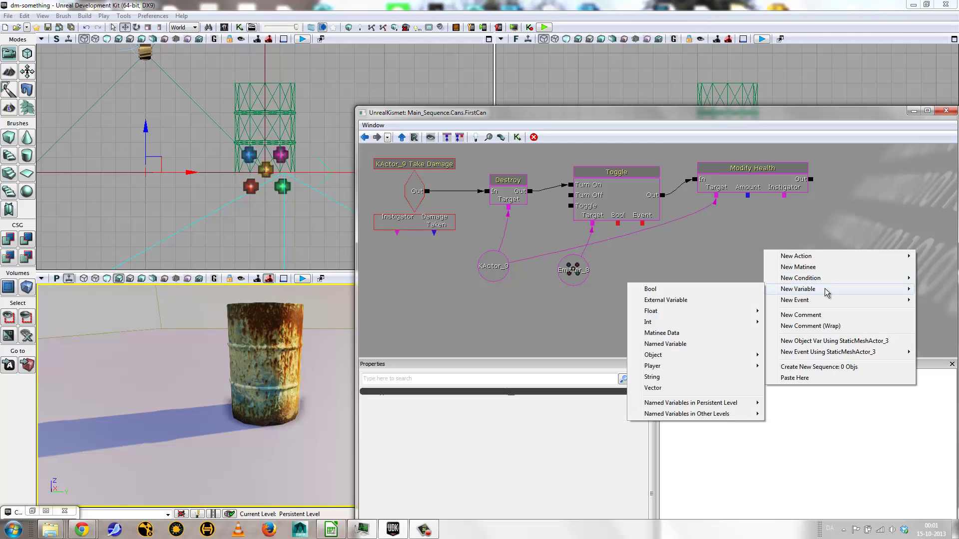
pyautogui.moveTo(721, 368)
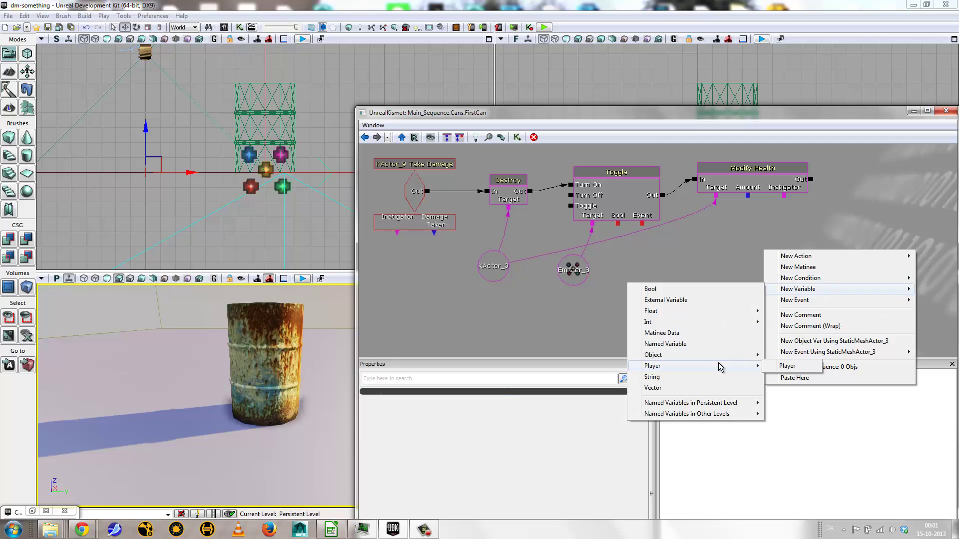
pyautogui.click(773, 369)
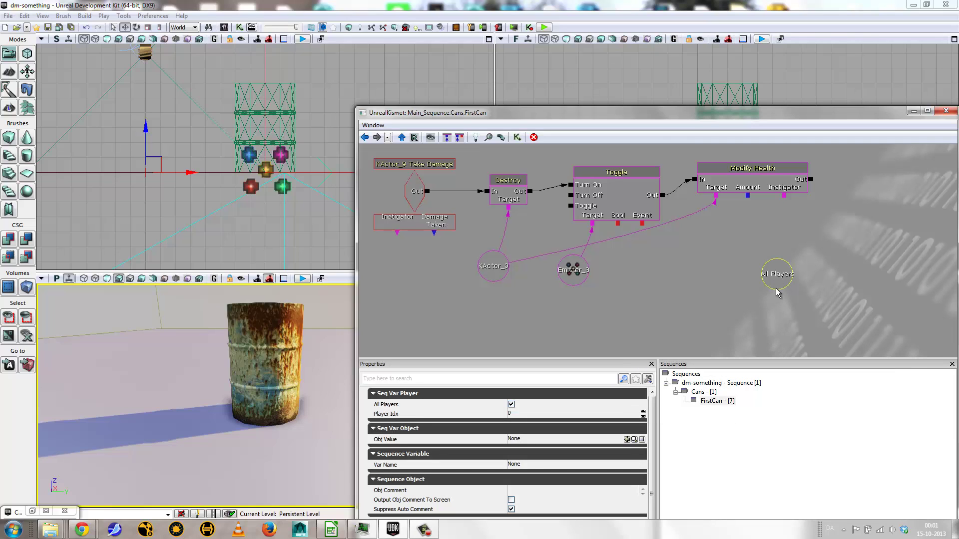
pyautogui.moveTo(784, 196); pyautogui.dragTo(774, 292)
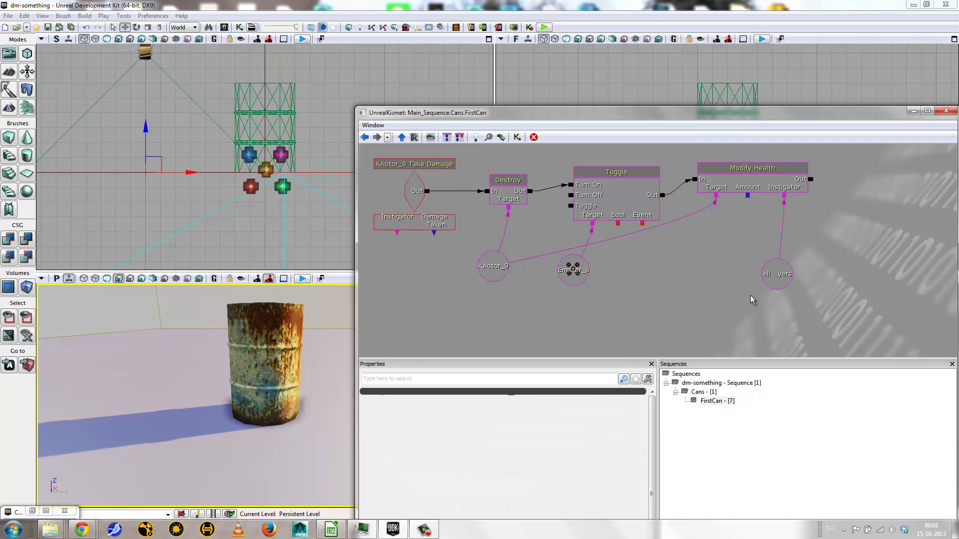
# Step: Set the Modify Health action's Amount to 50
pyautogui.click(757, 188)
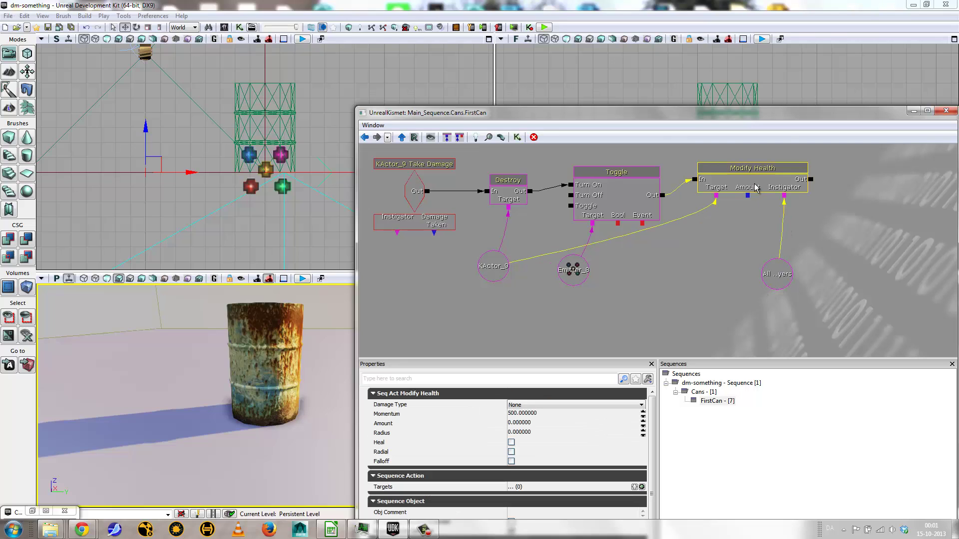
pyautogui.click(528, 425)
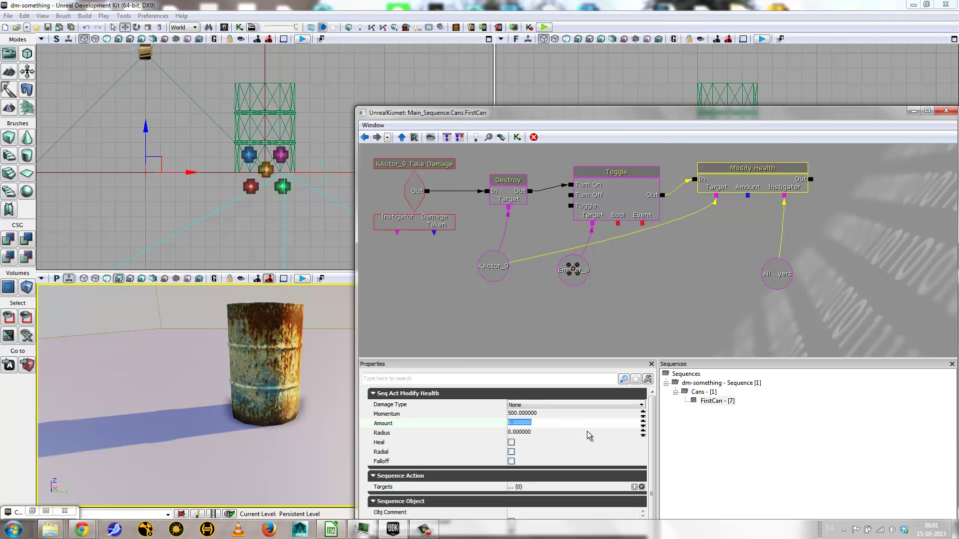
pyautogui.write('50')
pyautogui.press('Return')
# Step: Play the level from the floor beside the barrel, shoot it to test the damage, and exit the preview
pyautogui.moveTo(473, 117); pyautogui.dragTo(681, 100)
pyautogui.rightClick(382, 448)
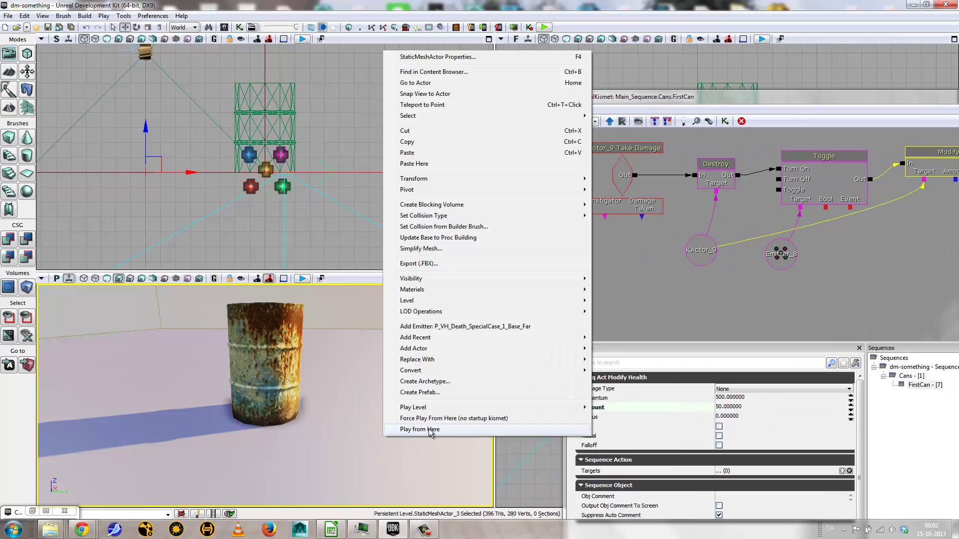
pyautogui.click(431, 430)
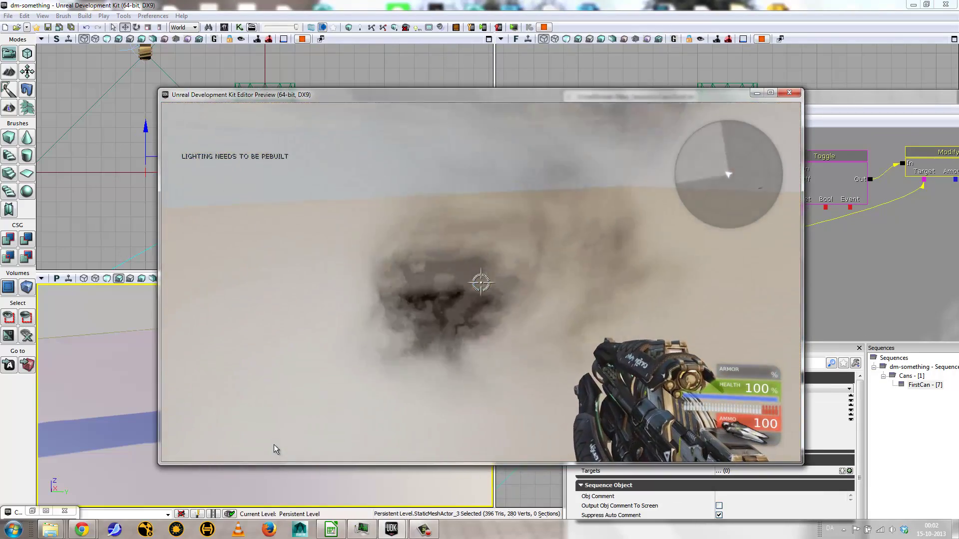
pyautogui.press('Escape')
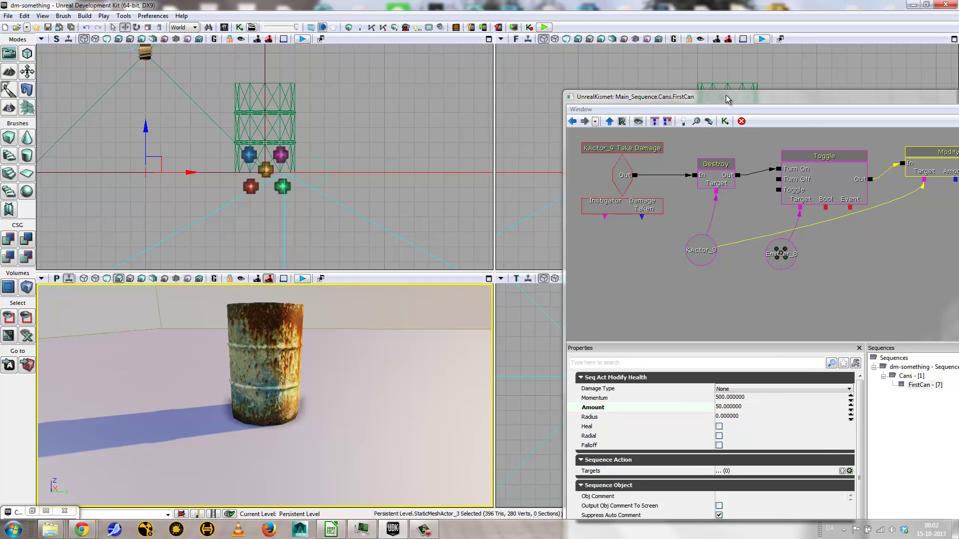
# Step: Set the Modify Health action's Radius to 200
pyautogui.moveTo(727, 98); pyautogui.dragTo(423, 72)
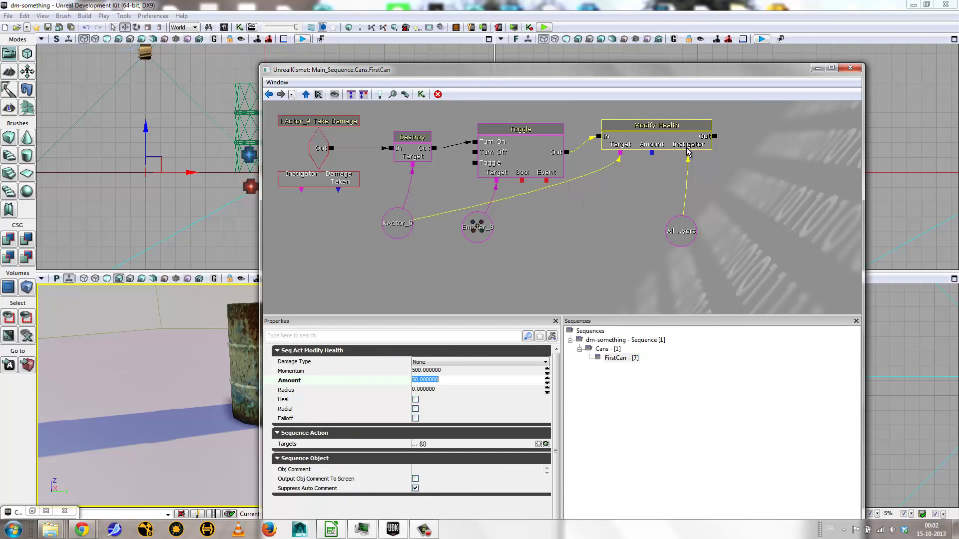
pyautogui.moveTo(674, 143); pyautogui.dragTo(580, 215)
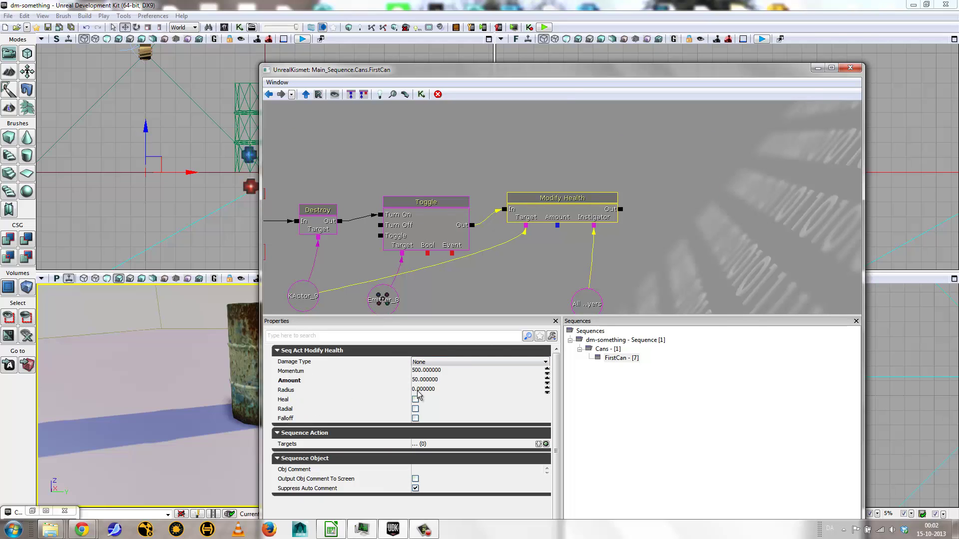
pyautogui.click(444, 390)
pyautogui.write('200')
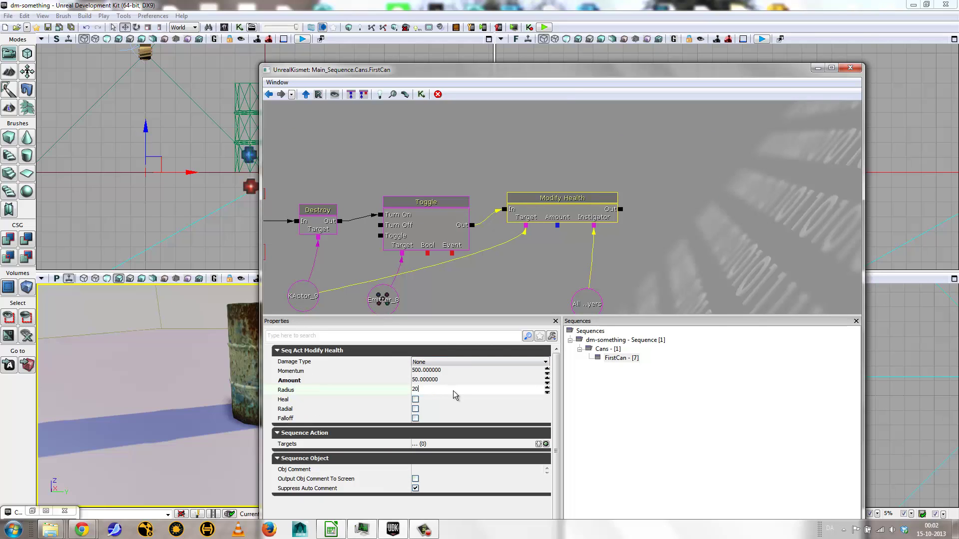
pyautogui.press('Return')
# Step: Play the level again from near the barrel and shoot it to test the damage radius
pyautogui.click(115, 471)
pyautogui.rightClick(115, 471)
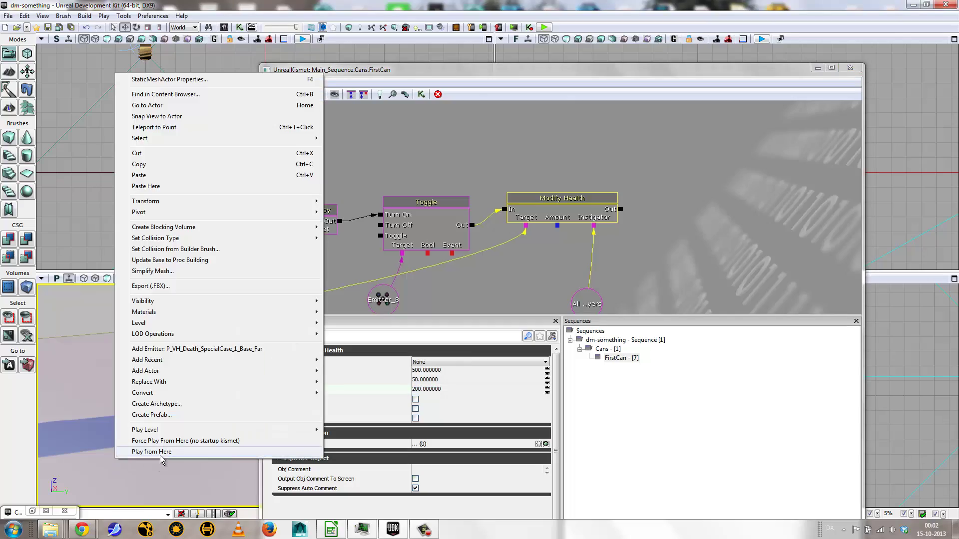
pyautogui.click(160, 456)
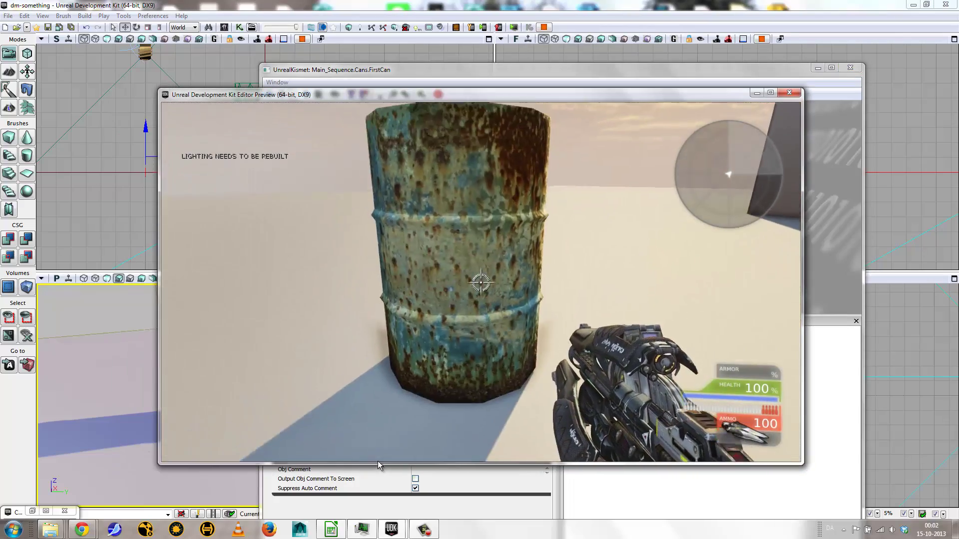
pyautogui.click(377, 459)
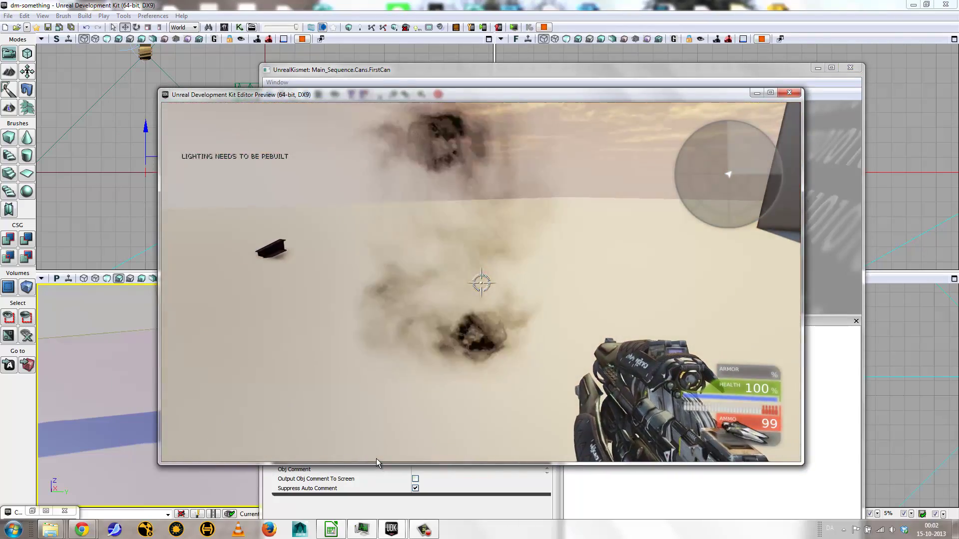
# Step: Exit the level preview and enable the Radial and Falloff options on the Modify Health action
pyautogui.press('Escape')
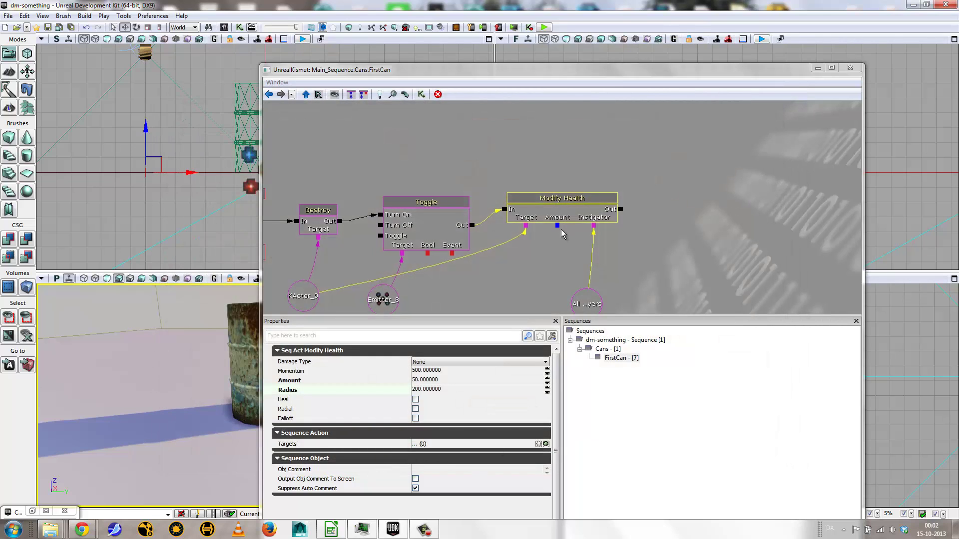
pyautogui.click(550, 218)
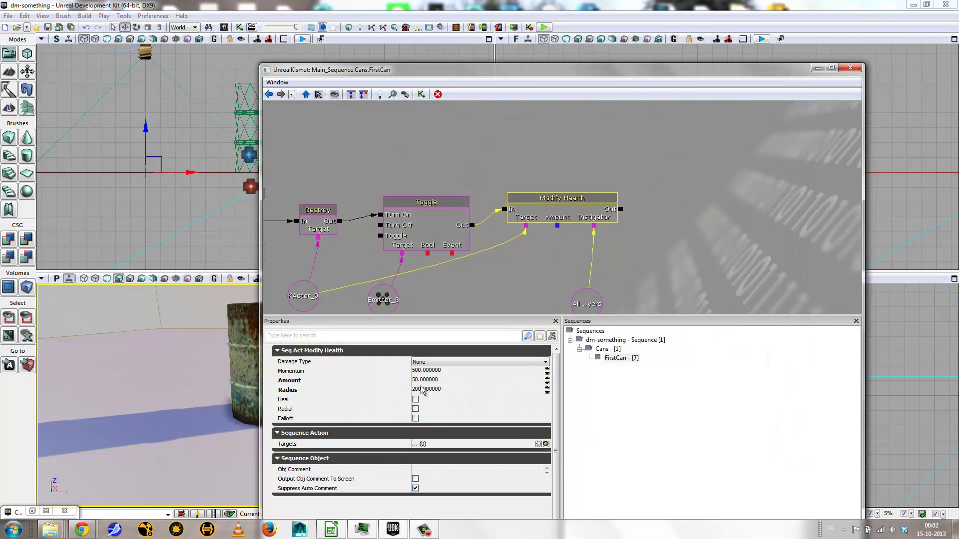
pyautogui.click(415, 409)
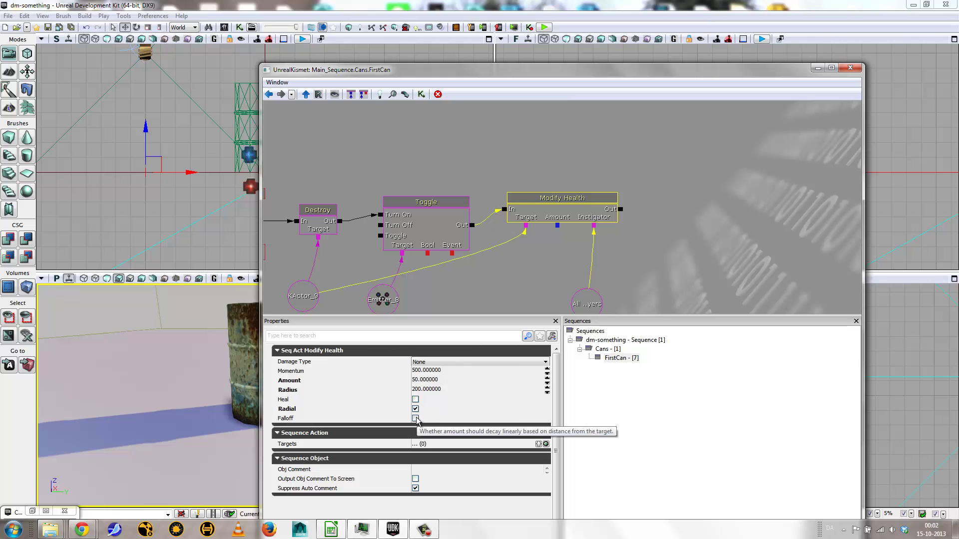
pyautogui.click(414, 418)
# Step: Play the level from the floor beside the barrel, shoot it to test the radial falloff damage, and exit the preview
pyautogui.rightClick(238, 464)
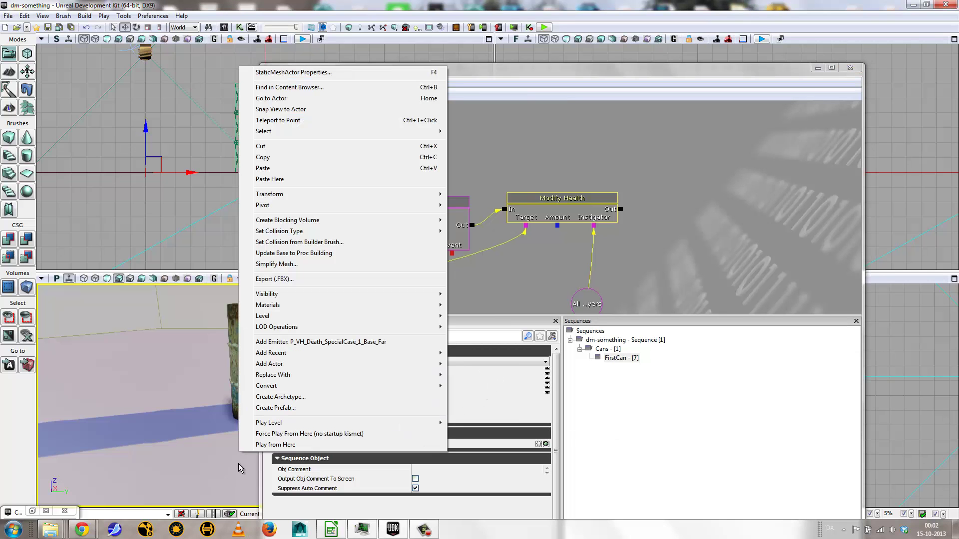
pyautogui.click(267, 444)
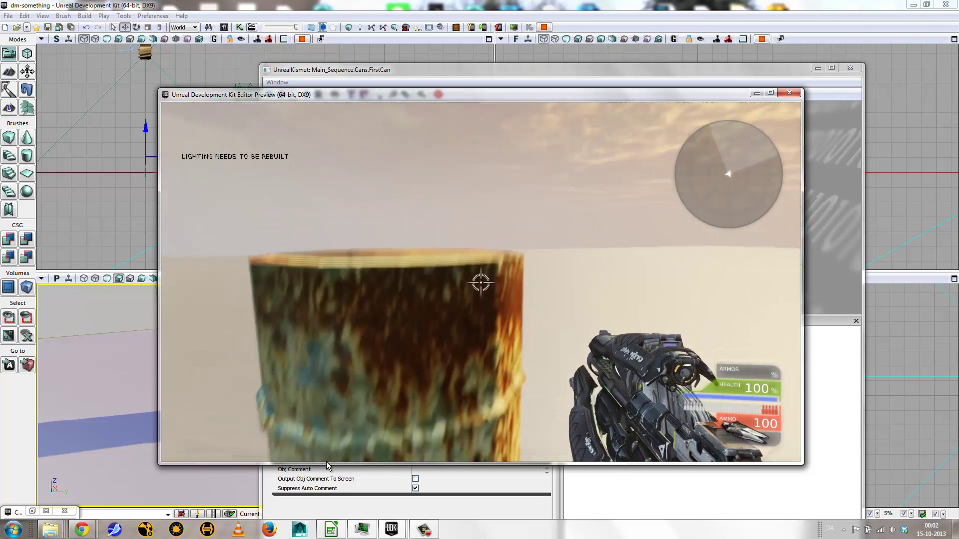
pyautogui.click(308, 450)
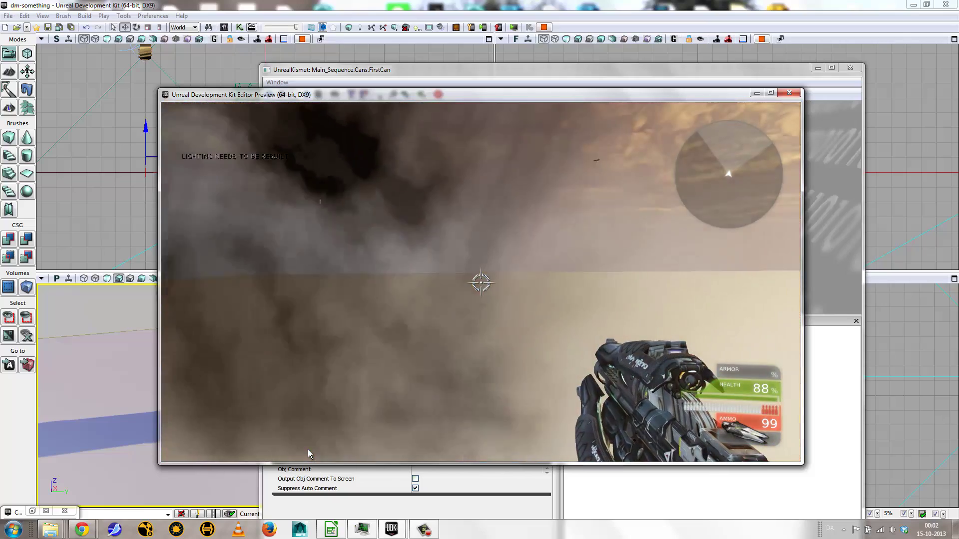
pyautogui.press('Escape')
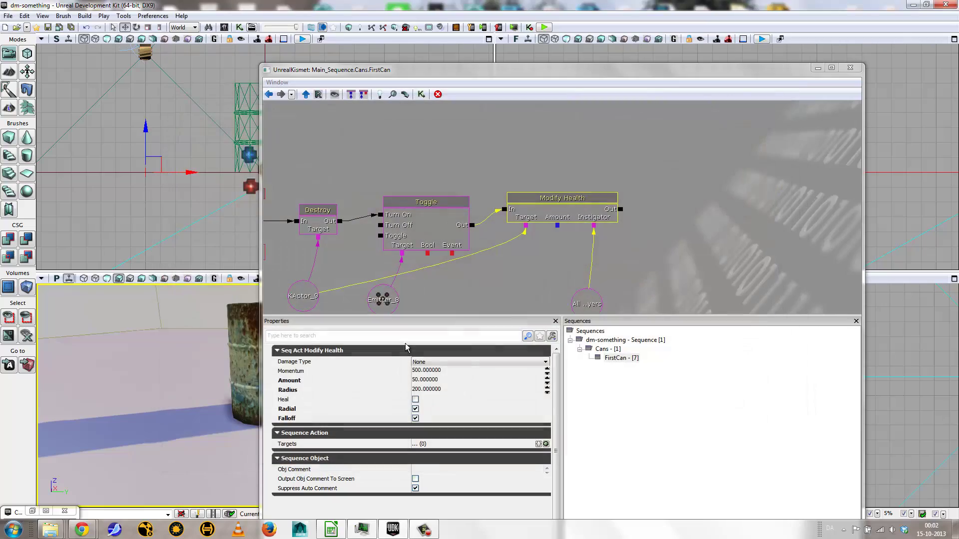
# Step: Set the Modify Health action's Radius to 500
pyautogui.click(554, 212)
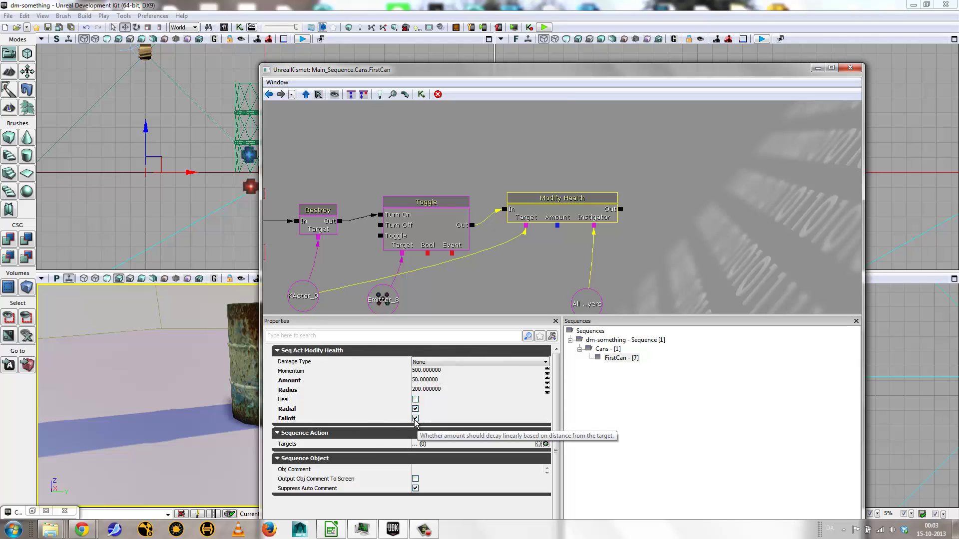
pyautogui.click(424, 390)
pyautogui.write('50')
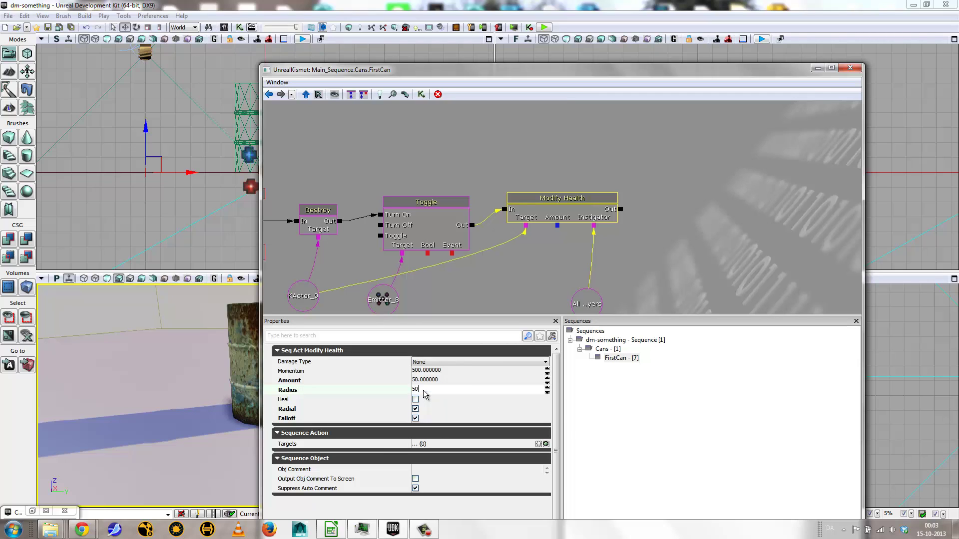
pyautogui.press('Return')
pyautogui.write('5')
pyautogui.press('Return')
# Step: Play the level, walk up to the barrel to test the damage with the larger radius, and exit the preview
pyautogui.rightClick(226, 458)
pyautogui.click(269, 450)
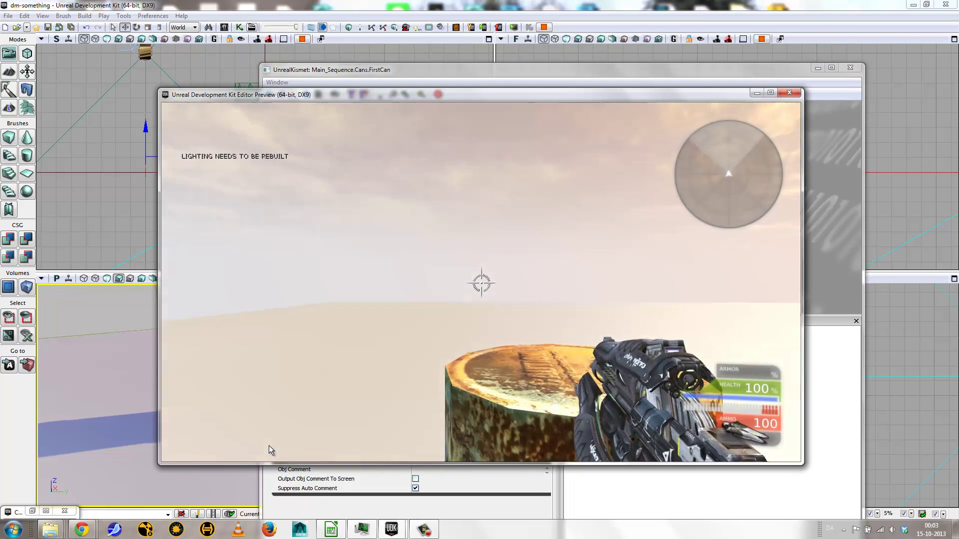
pyautogui.press('w')
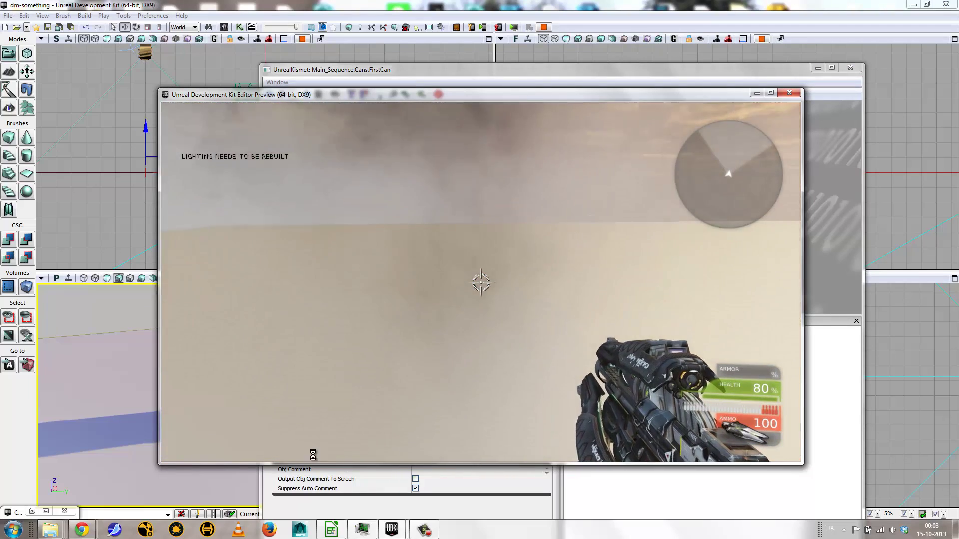
pyautogui.press('Escape')
# Step: Set the Modify Health action's Radius to 200 and its Amount to 500
pyautogui.moveTo(413, 389); pyautogui.dragTo(428, 389)
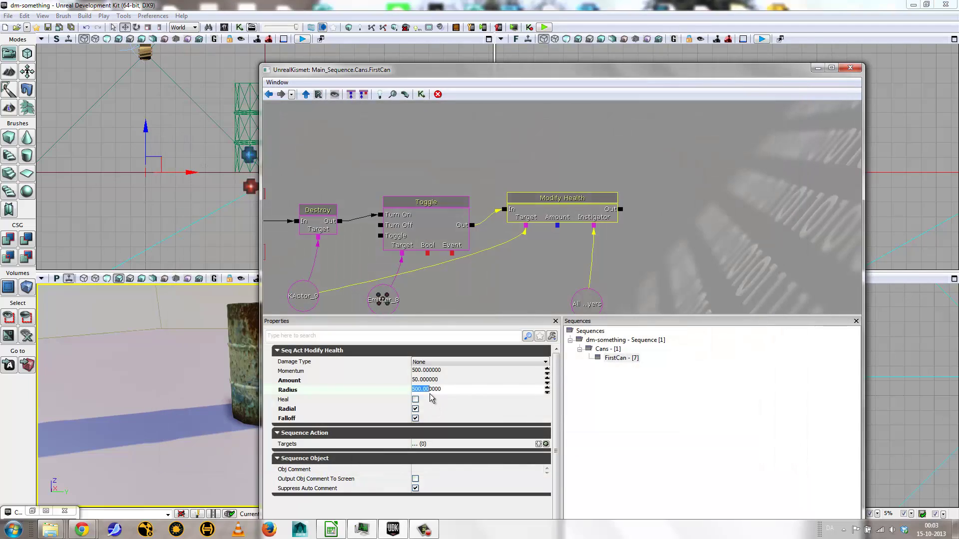
pyautogui.doubleClick(433, 391)
pyautogui.write('200')
pyautogui.press('Return')
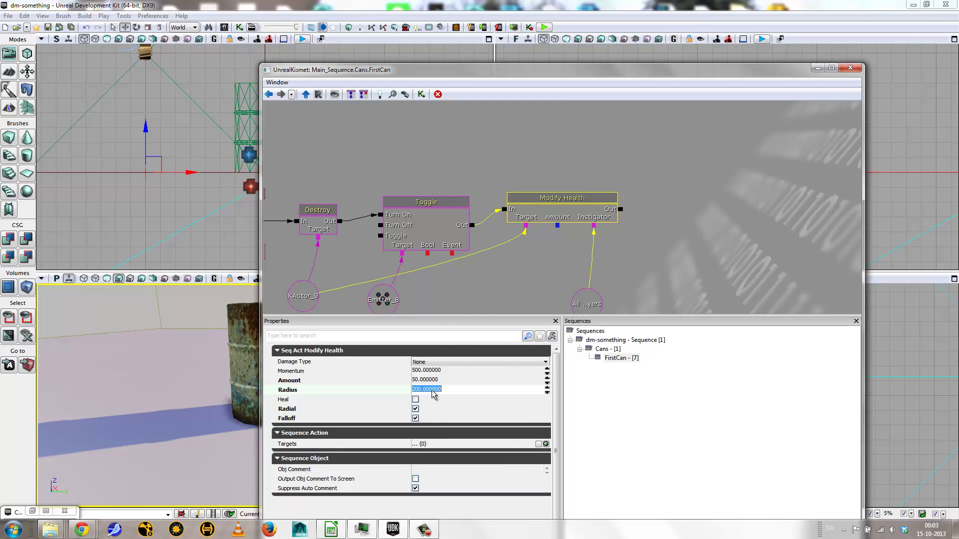
pyautogui.doubleClick(430, 381)
pyautogui.write('5')
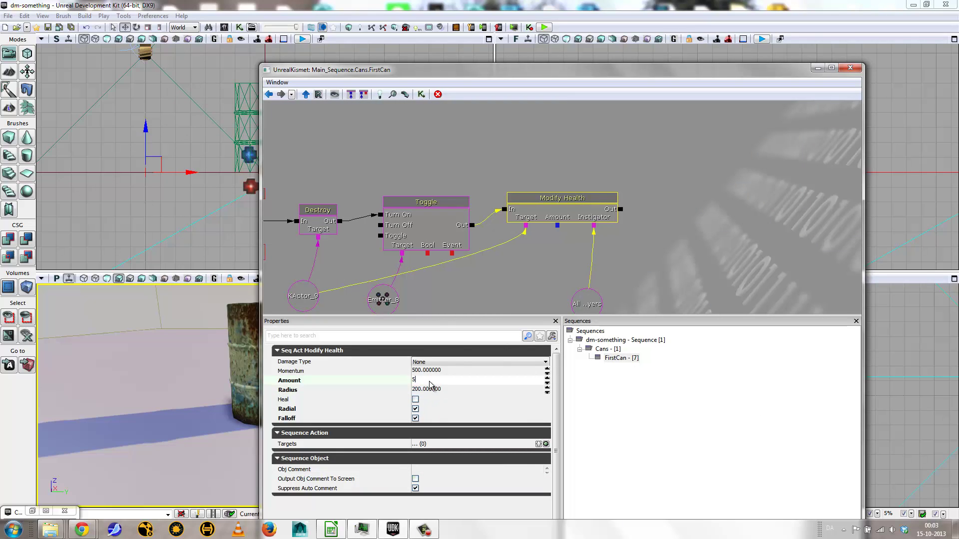
pyautogui.write('00')
pyautogui.press('Return')
# Step: Play the level, move close to the barrel and shoot it to test the increased damage amount, then exit the preview
pyautogui.rightClick(199, 471)
pyautogui.click(236, 460)
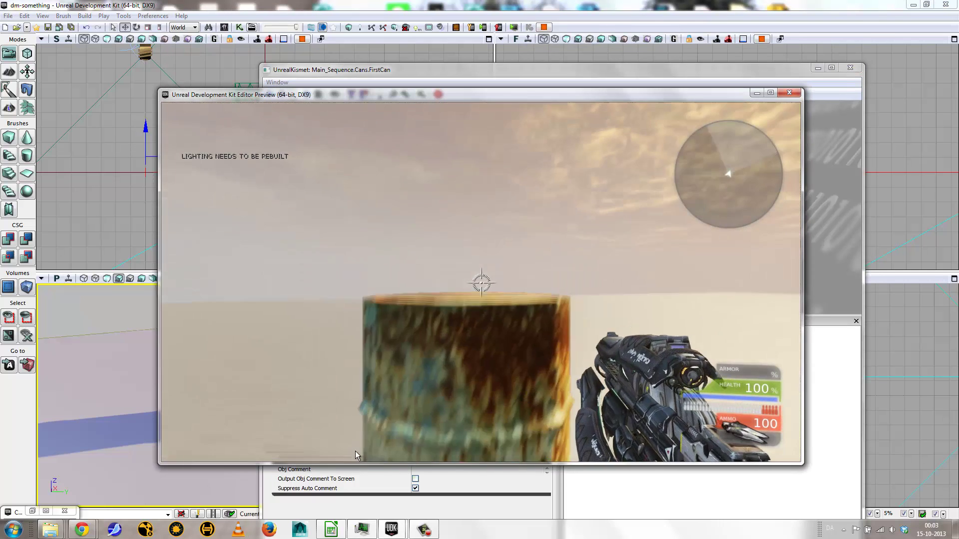
pyautogui.press('w')
pyautogui.click(355, 456)
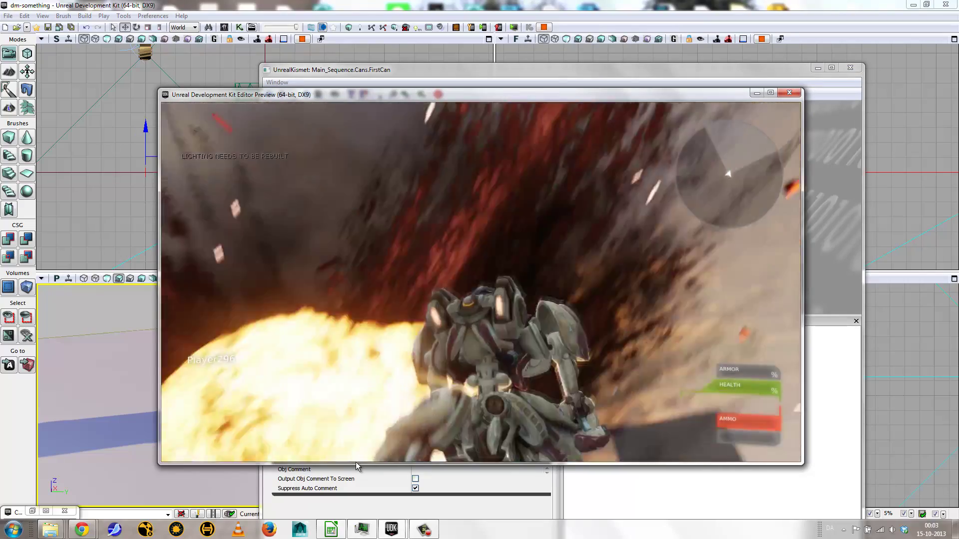
pyautogui.press('Escape')
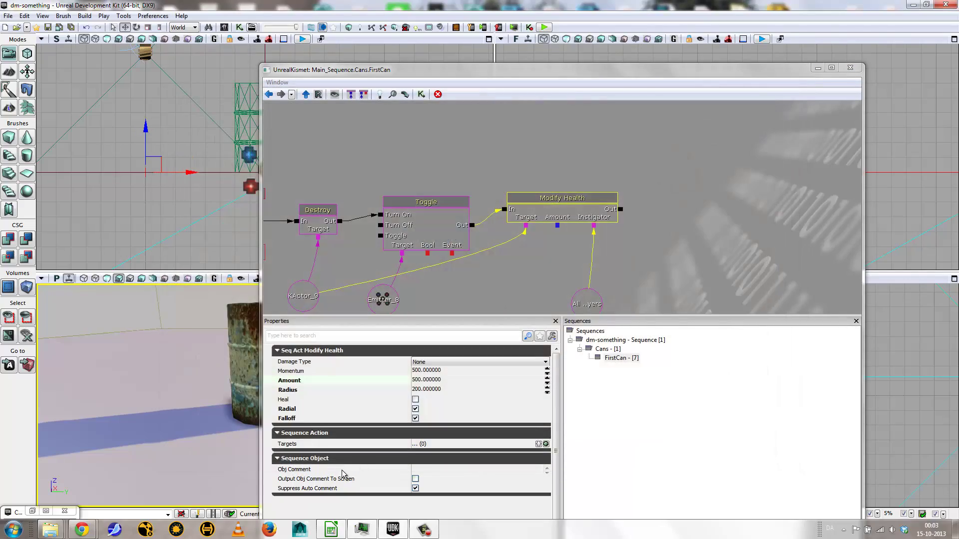
# Step: Play the level again and shoot the barrel from a distance to test the damage reach, then exit the preview
pyautogui.rightClick(209, 456)
pyautogui.click(244, 444)
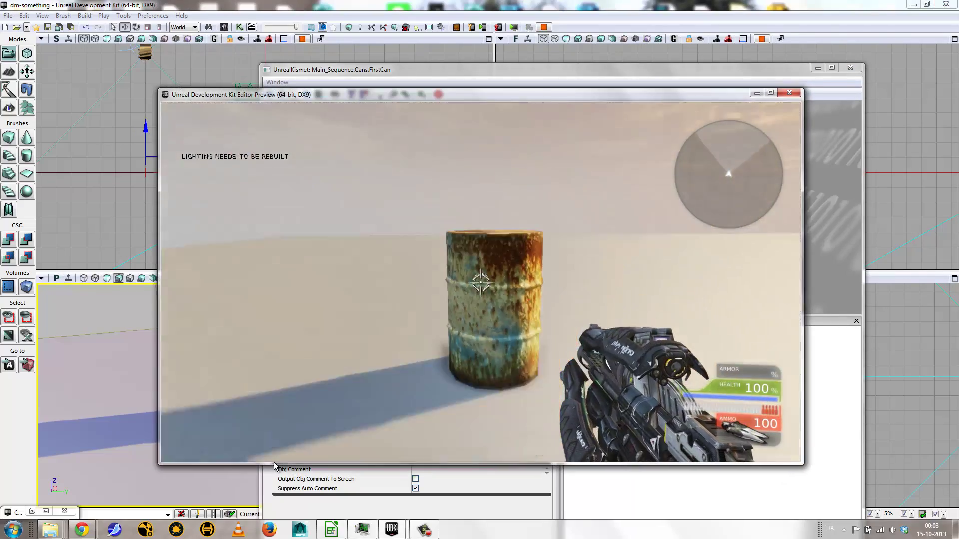
pyautogui.click(277, 433)
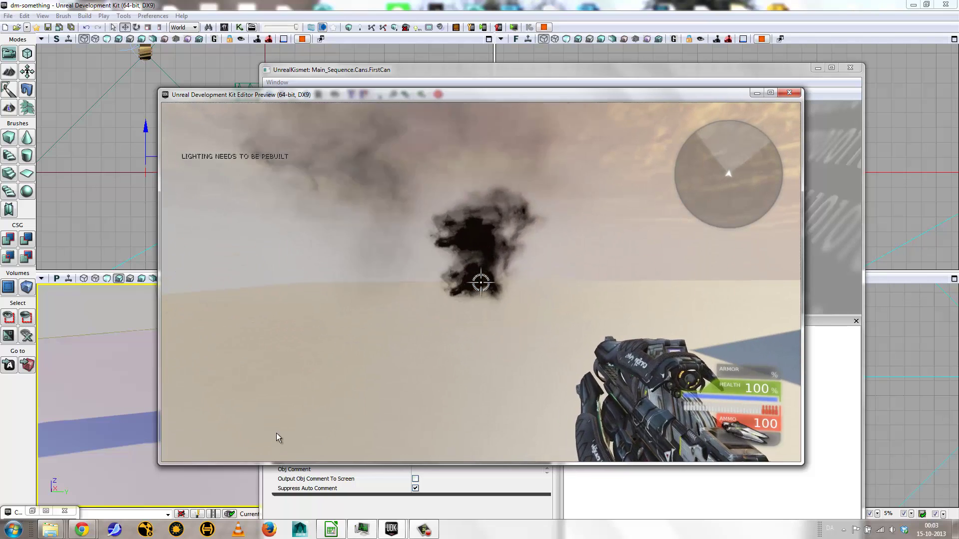
pyautogui.press('Escape')
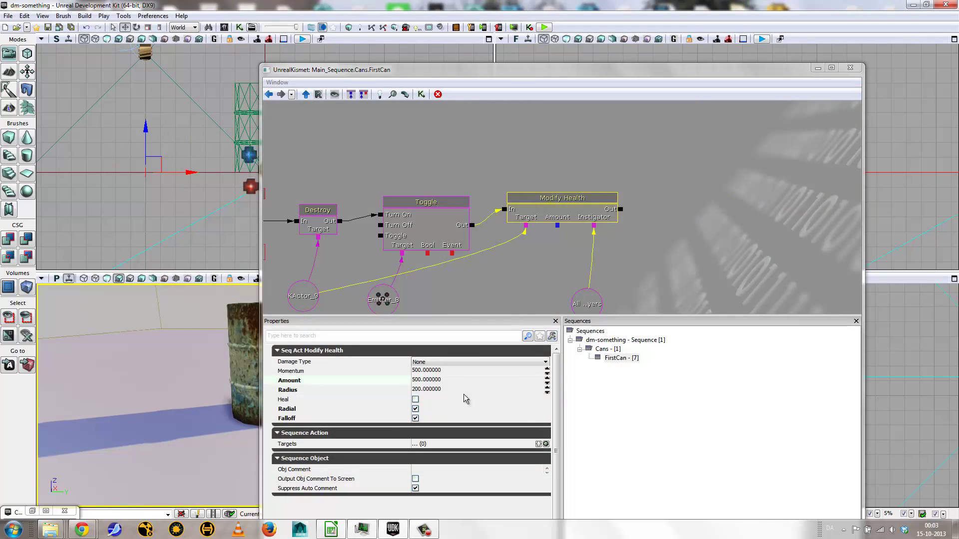
# Step: Increase the Modify Health action's Radius to 500 while keeping Radial and Falloff enabled
pyautogui.click(426, 389)
pyautogui.write('500')
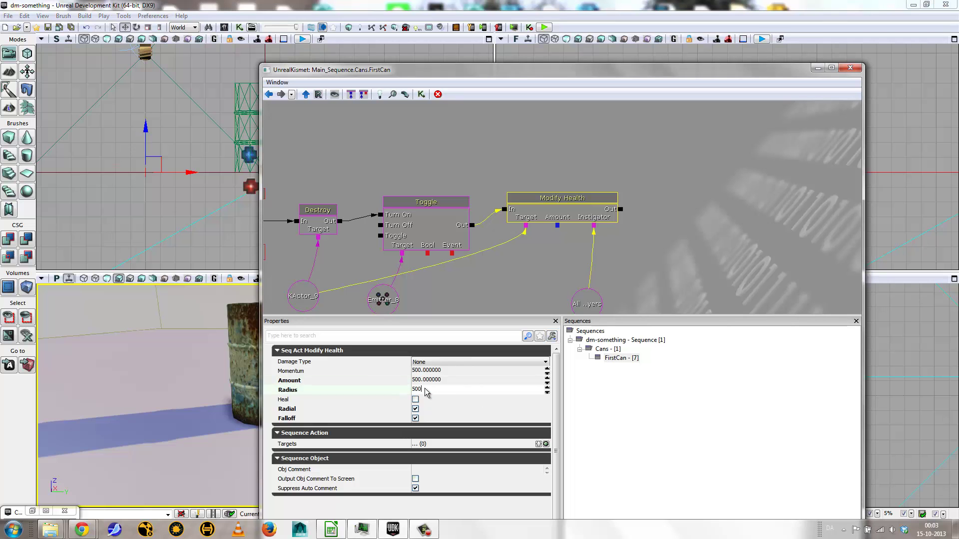
pyautogui.press('Return')
# Step: Play the level from the floor near the barrel, shoot it to test the 500 radius, and exit the preview
pyautogui.rightClick(188, 457)
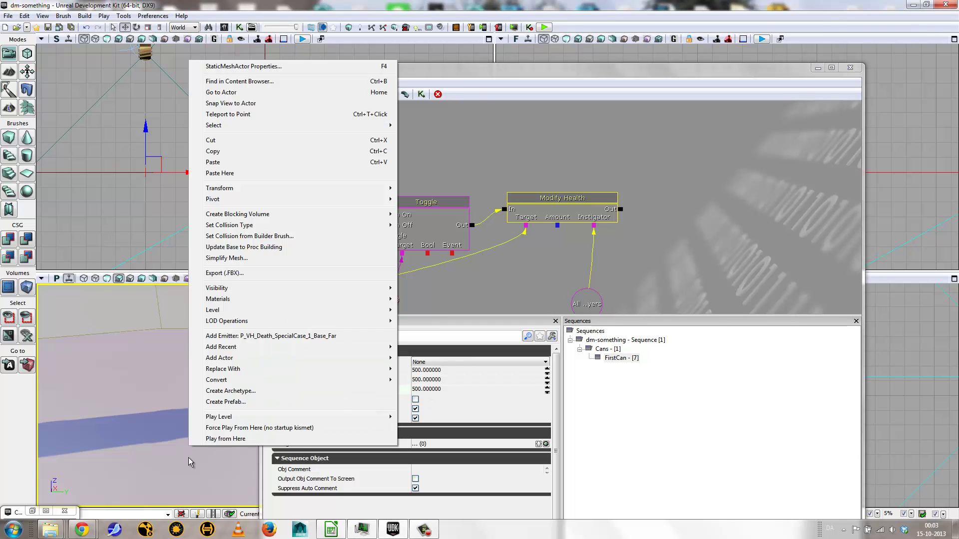
pyautogui.click(228, 438)
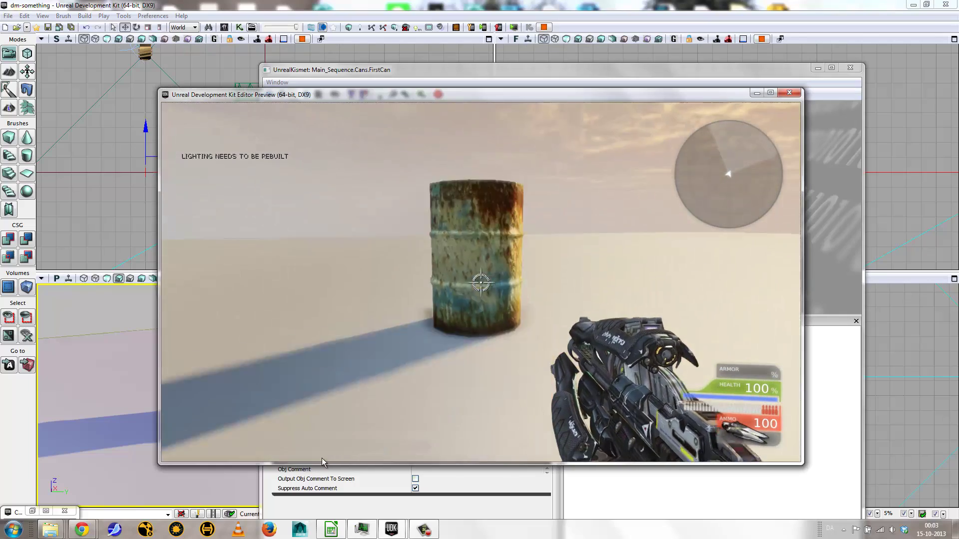
pyautogui.click(315, 443)
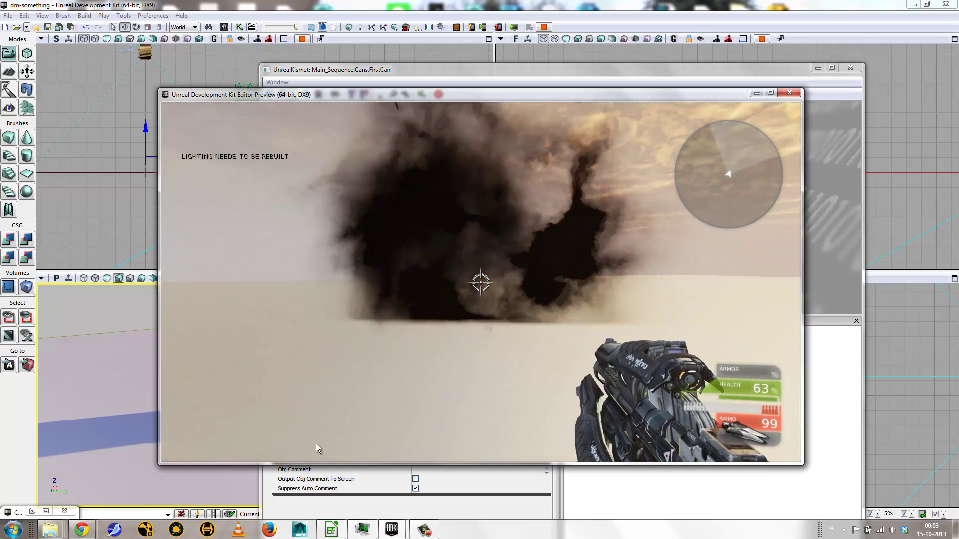
pyautogui.press('Escape')
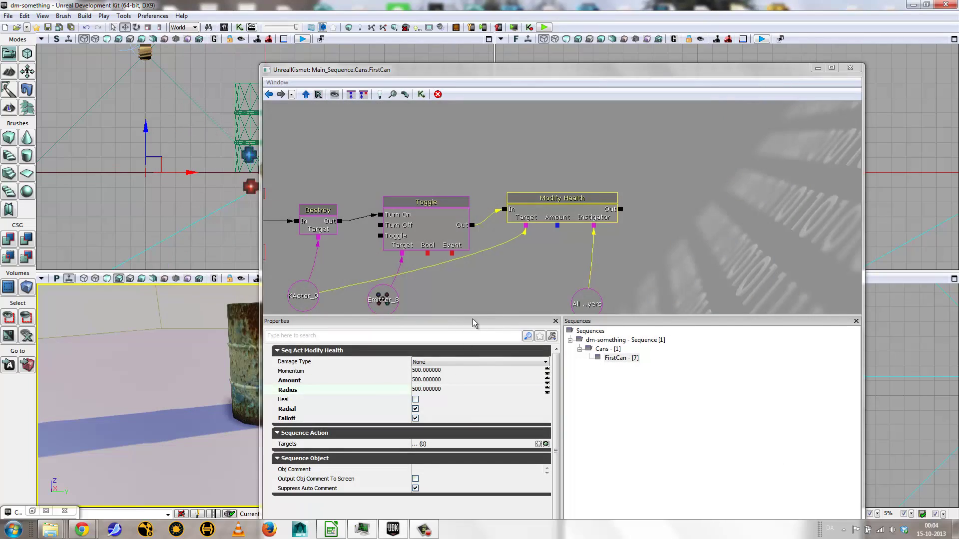
# Step: Add a second Destroy actor action to the FirstCan sequence, below Modify Health
pyautogui.moveTo(526, 256); pyautogui.dragTo(592, 198)
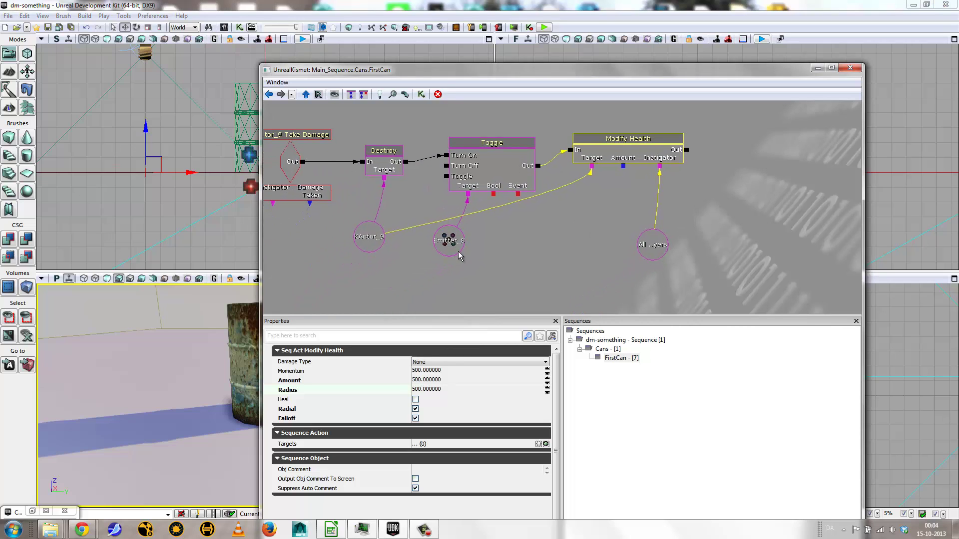
pyautogui.rightClick(600, 207)
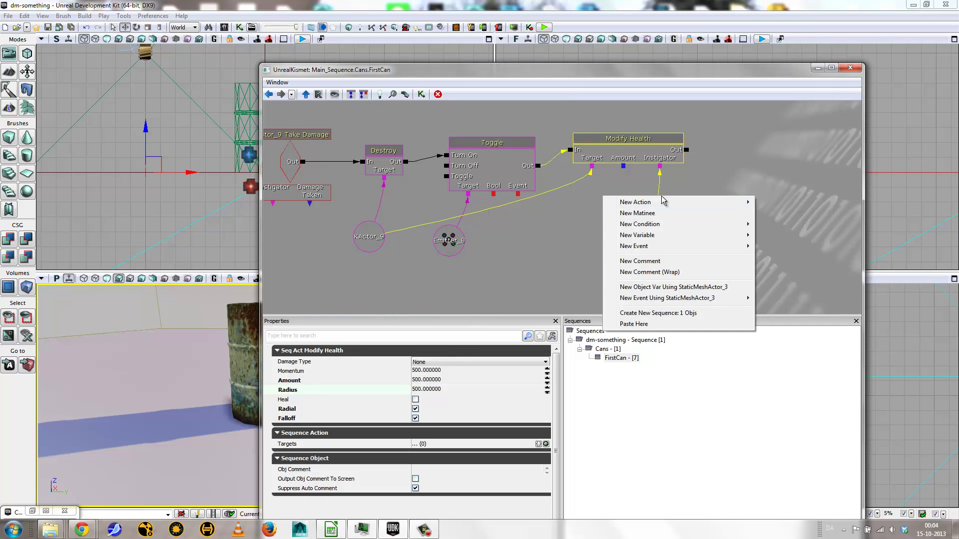
pyautogui.moveTo(669, 203)
pyautogui.moveTo(774, 197)
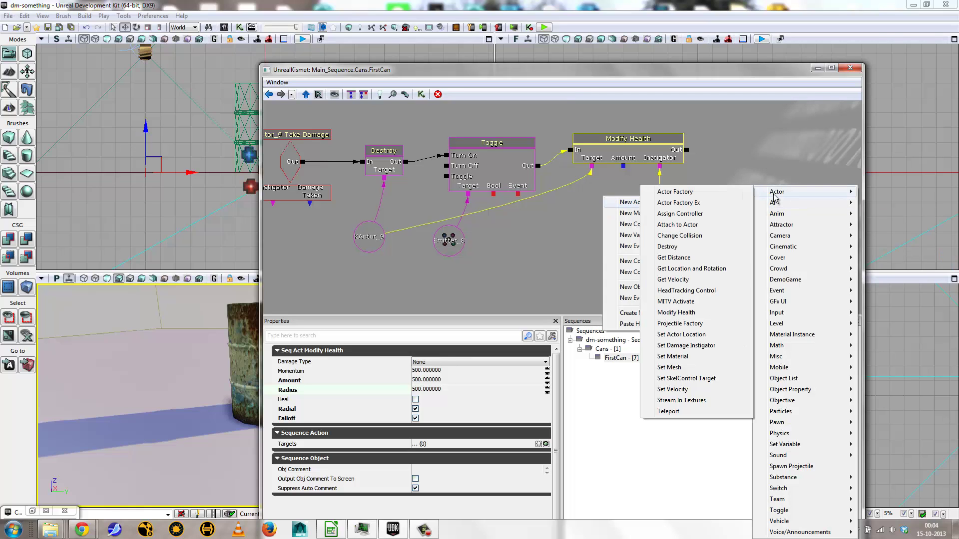
pyautogui.click(706, 247)
# Step: Place the new Destroy action after Modify Health, connect Modify Health's Out to its In, and link its Target to Emitter_8
pyautogui.moveTo(451, 240); pyautogui.dragTo(479, 238)
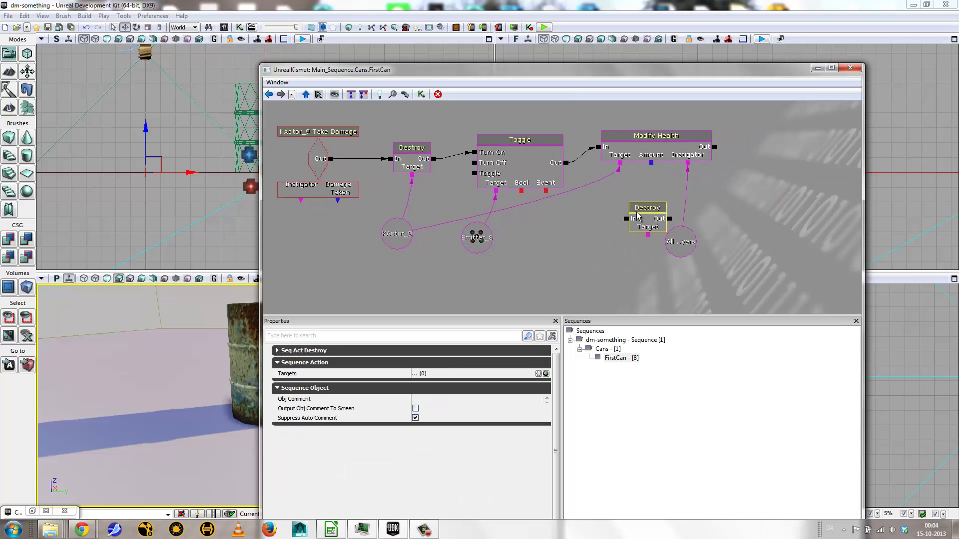
pyautogui.moveTo(633, 216)
pyautogui.mouseDown()
pyautogui.moveTo(771, 193)
pyautogui.moveTo(777, 172)
pyautogui.mouseUp()
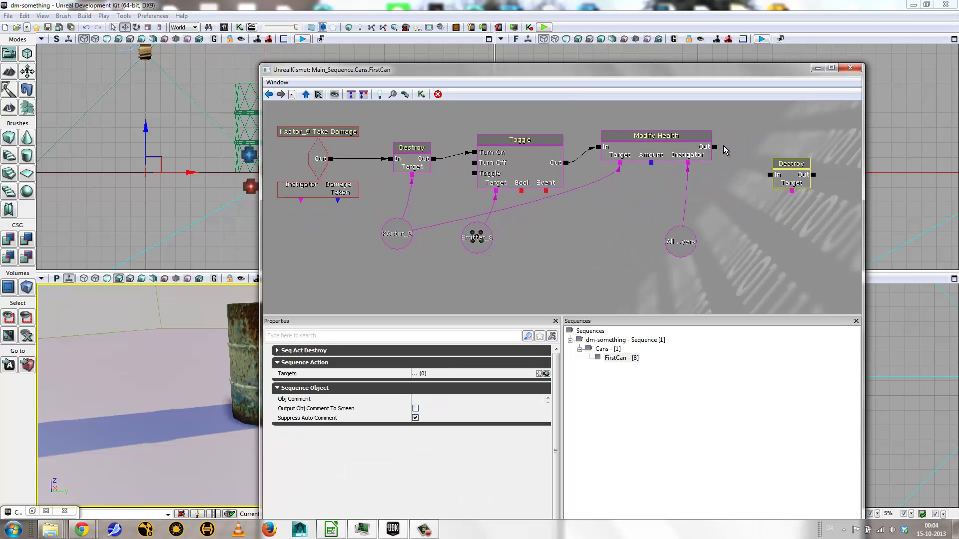
pyautogui.moveTo(715, 147)
pyautogui.mouseDown()
pyautogui.moveTo(772, 175)
pyautogui.moveTo(696, 232)
pyautogui.moveTo(482, 247)
pyautogui.mouseUp()
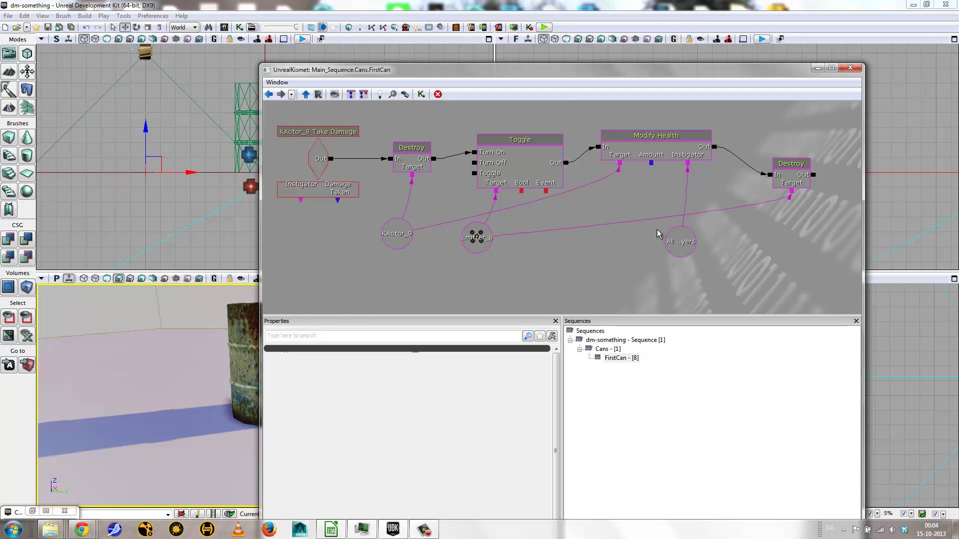
pyautogui.moveTo(791, 170); pyautogui.dragTo(779, 195)
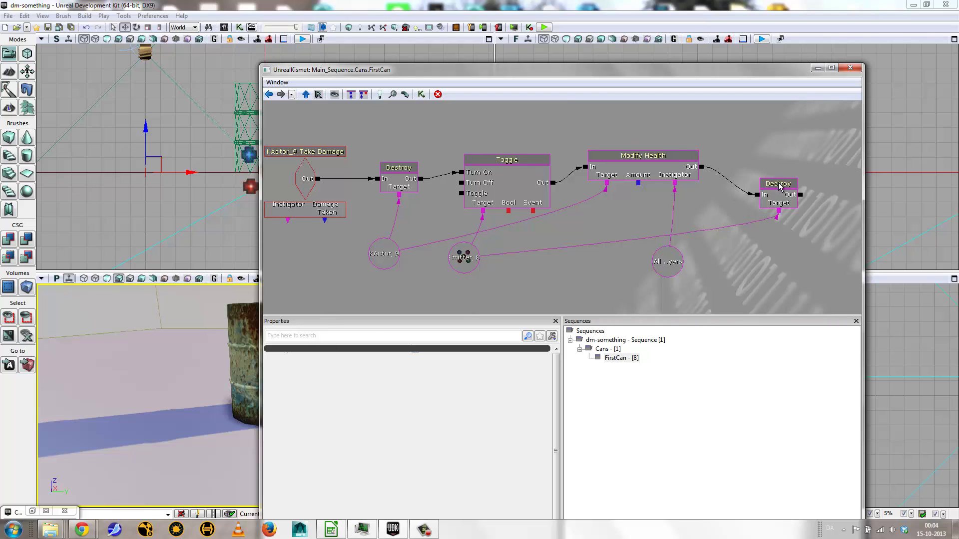
# Step: Play the level, back away from the barrel and shoot it to test destroying the emitter, then exit the preview
pyautogui.rightClick(179, 462)
pyautogui.click(202, 453)
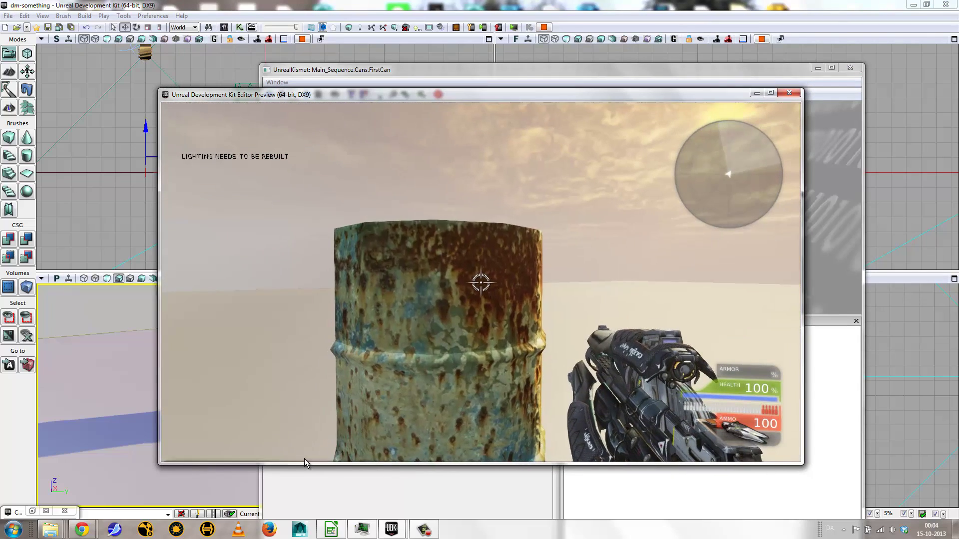
pyautogui.press('s')
pyautogui.click(302, 457)
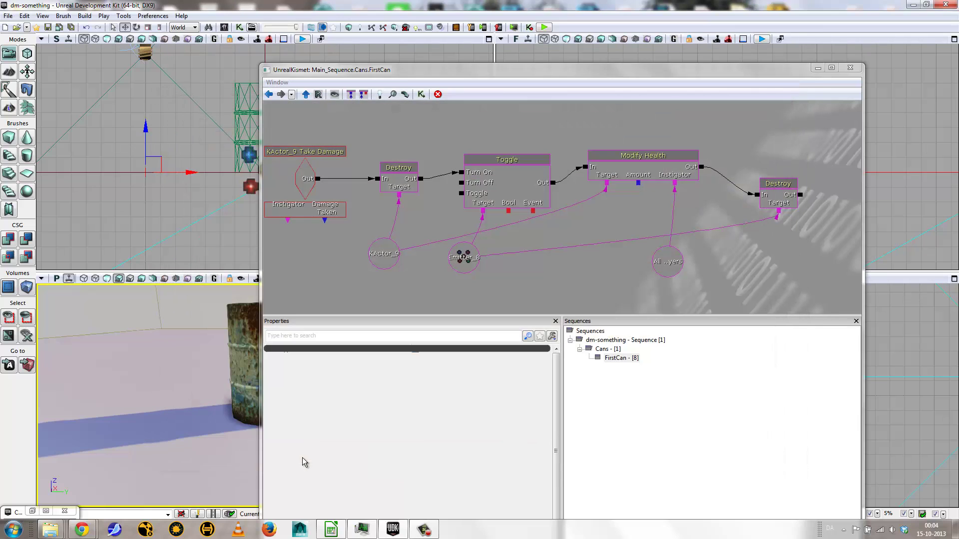
pyautogui.press('Escape')
# Step: Add a Delay action to the FirstCan sequence and place it between Modify Health and the second Destroy action
pyautogui.rightClick(570, 209)
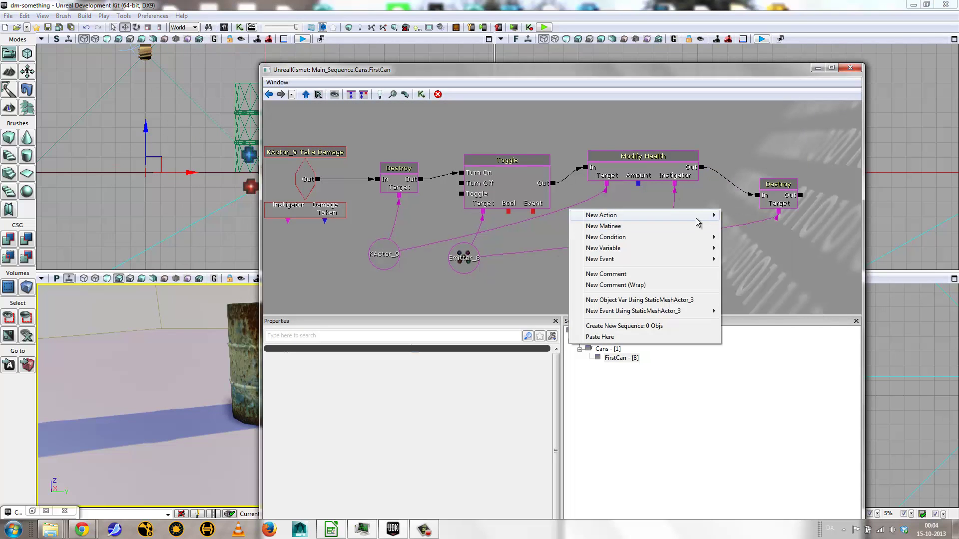
pyautogui.moveTo(699, 215)
pyautogui.moveTo(756, 356)
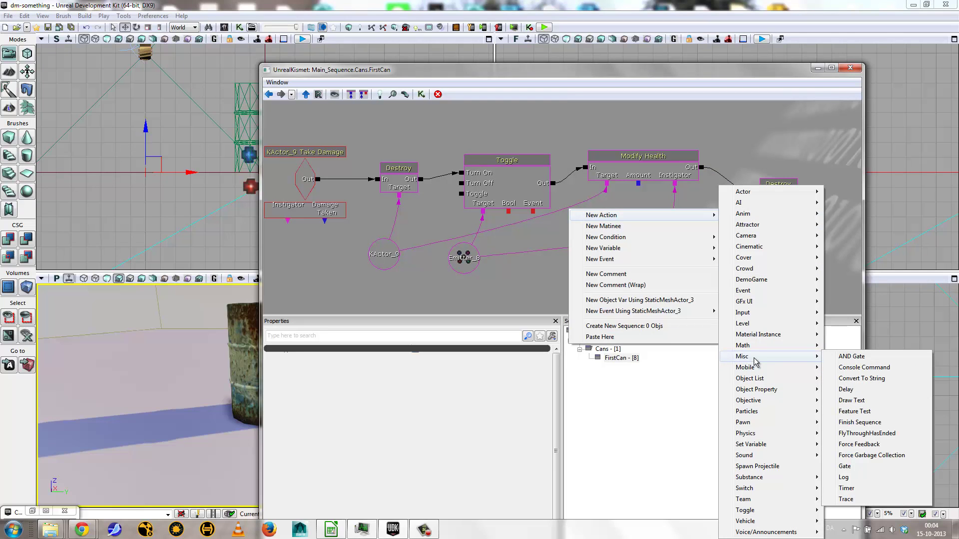
pyautogui.click(877, 389)
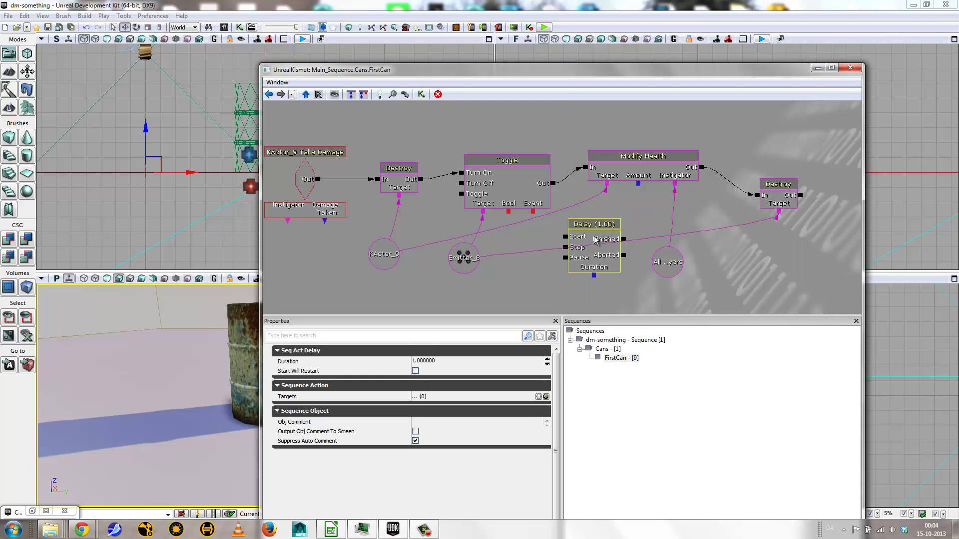
pyautogui.moveTo(594, 239); pyautogui.dragTo(735, 198)
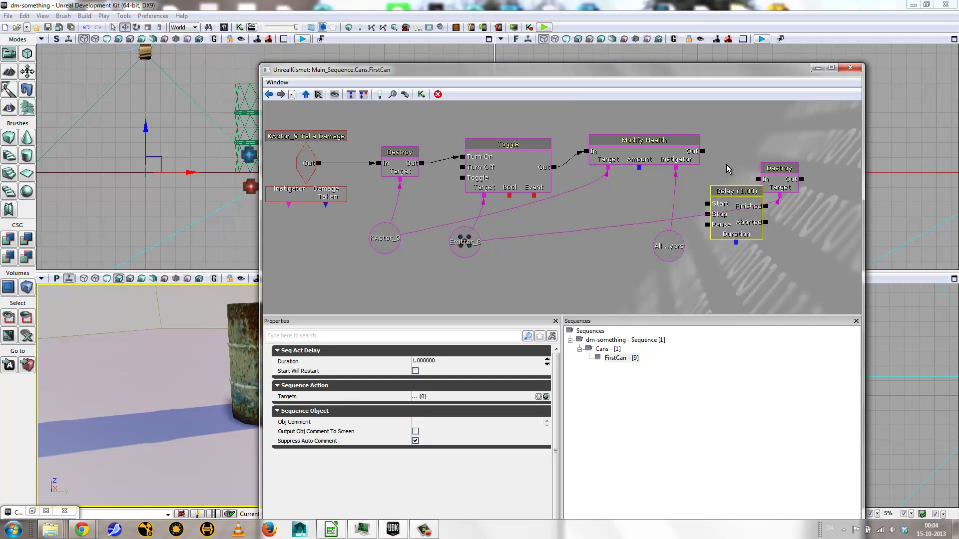
# Step: Connect Modify Health's Out to the Delay's Start and its Finished to the second Destroy's In, arranging both nodes in line
pyautogui.moveTo(711, 206); pyautogui.dragTo(702, 151)
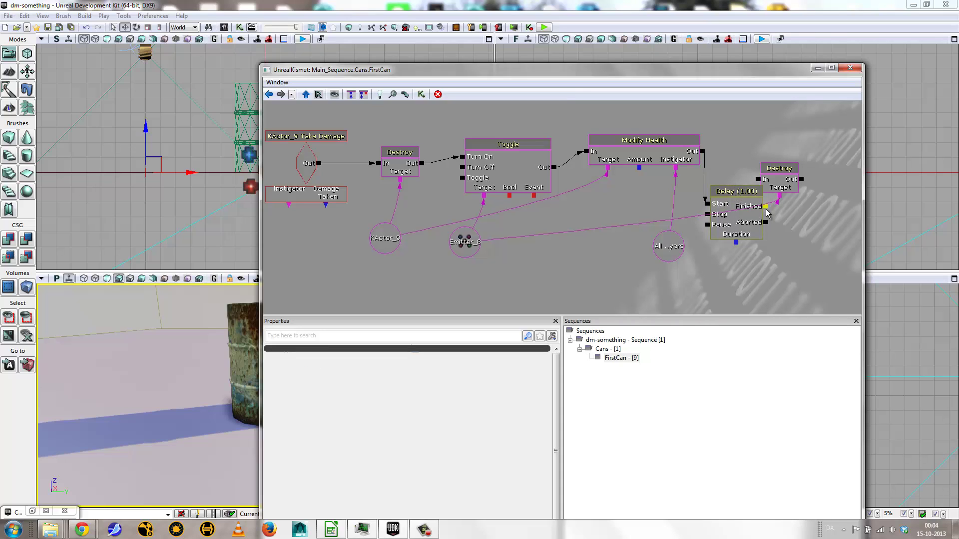
pyautogui.moveTo(766, 209); pyautogui.dragTo(728, 150)
pyautogui.moveTo(742, 186); pyautogui.dragTo(839, 168)
pyautogui.click(788, 188)
pyautogui.click(739, 162)
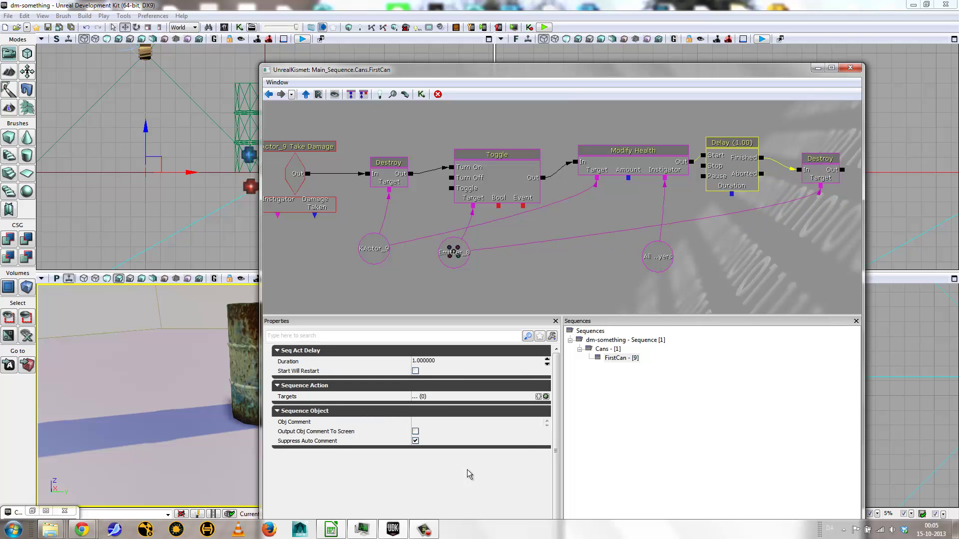
# Step: Try the Delay action's Duration at 5, and set it to 2
pyautogui.click(420, 361)
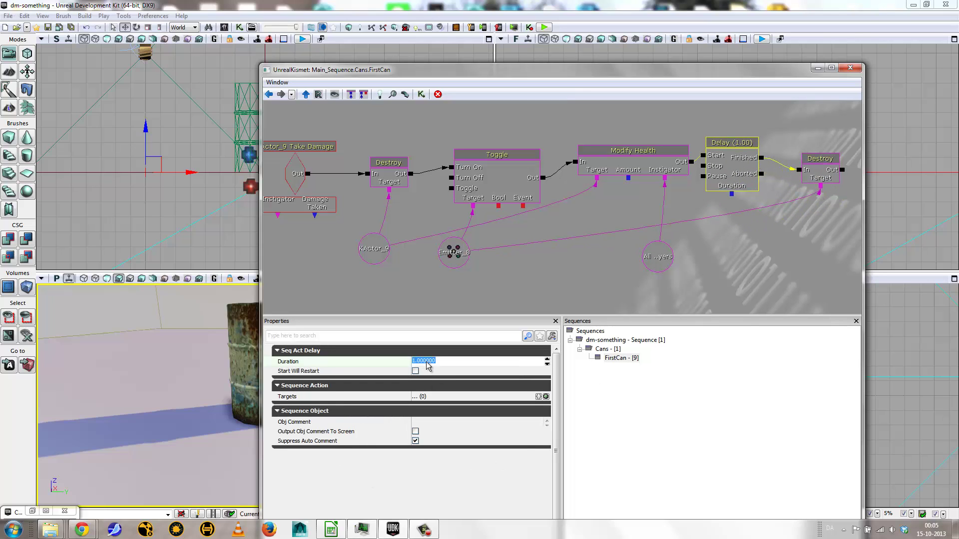
pyautogui.write('5')
pyautogui.press('Return')
pyautogui.moveTo(745, 141); pyautogui.dragTo(744, 142)
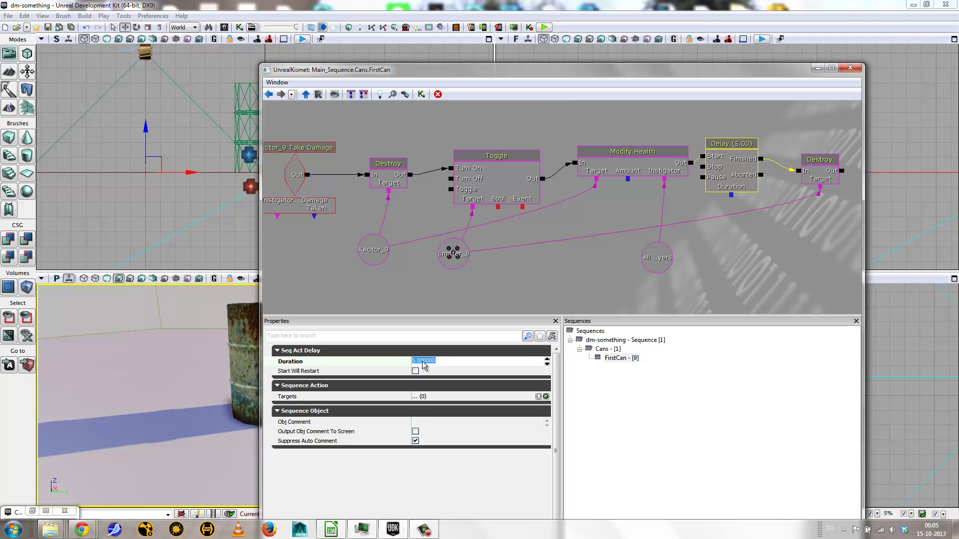
pyautogui.write('2')
pyautogui.press('Return')
# Step: Play the level from the floor near the barrel to test the 2-second delay, and exit the preview
pyautogui.rightClick(136, 459)
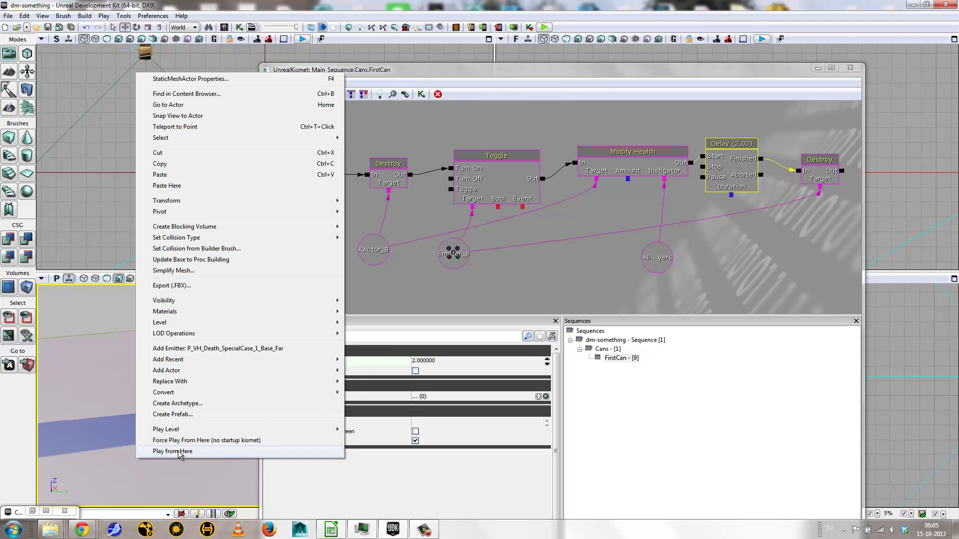
pyautogui.click(180, 453)
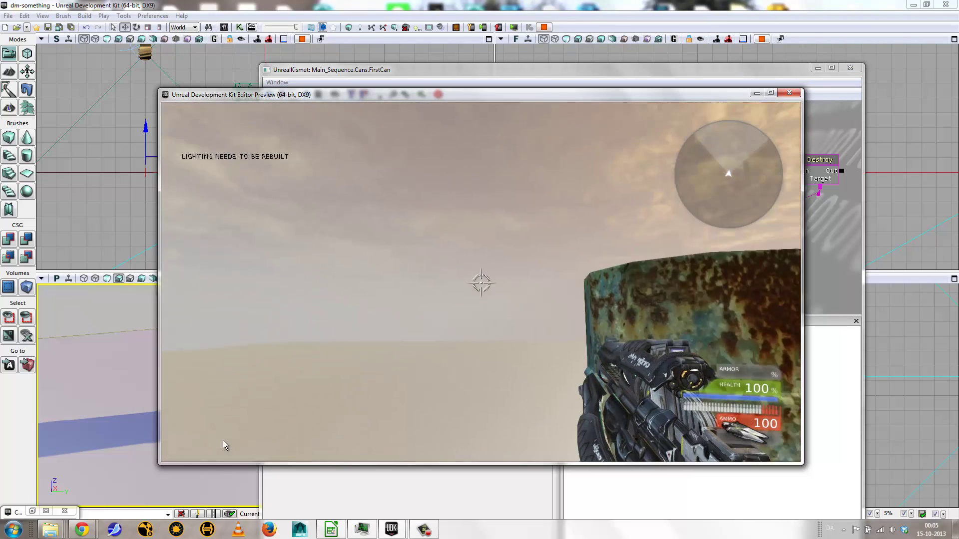
pyautogui.click(314, 463)
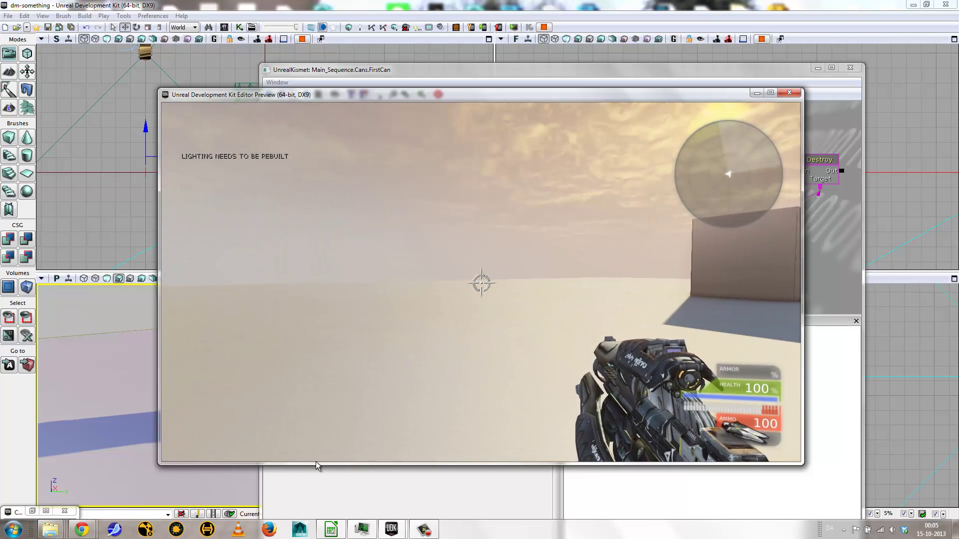
pyautogui.press('Escape')
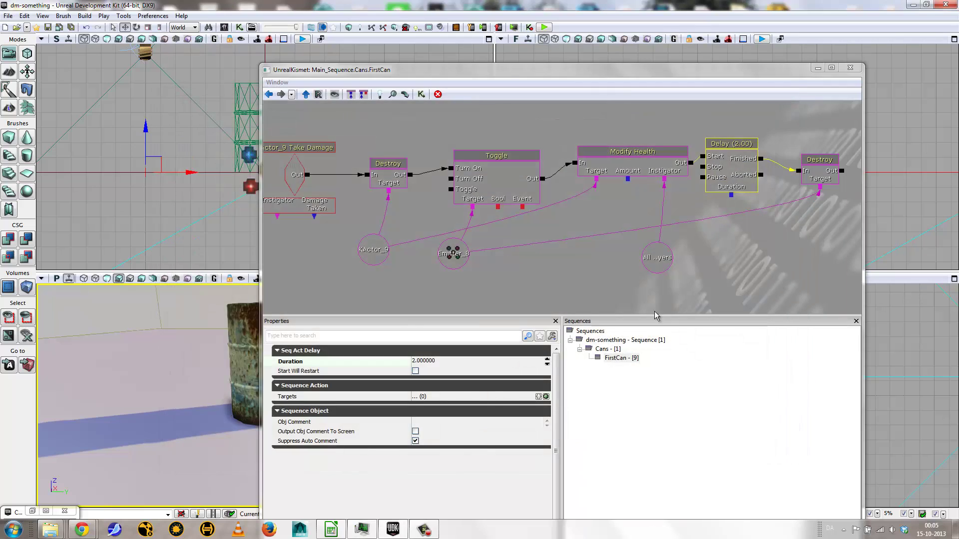
# Step: Set the Delay action's Duration to 5
pyautogui.click(424, 352)
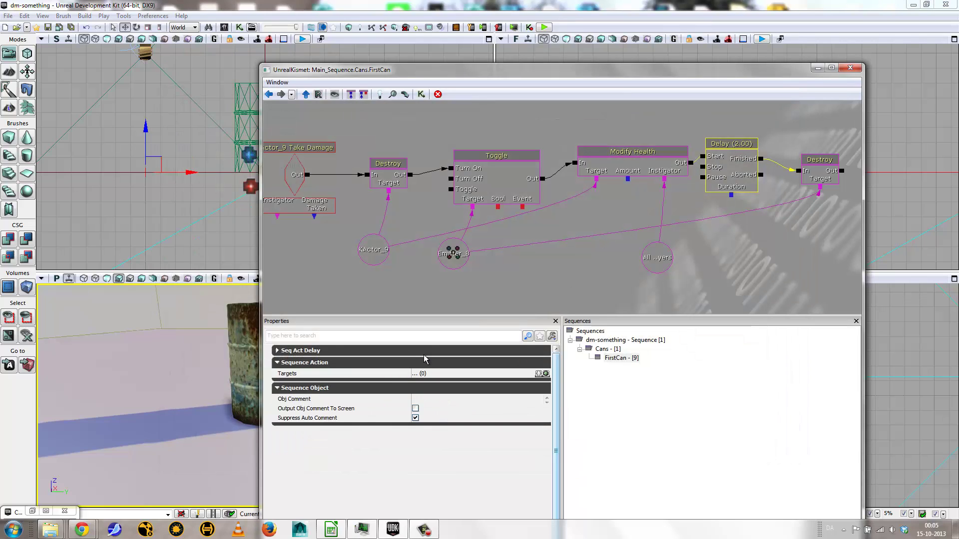
pyautogui.click(360, 351)
pyautogui.click(427, 360)
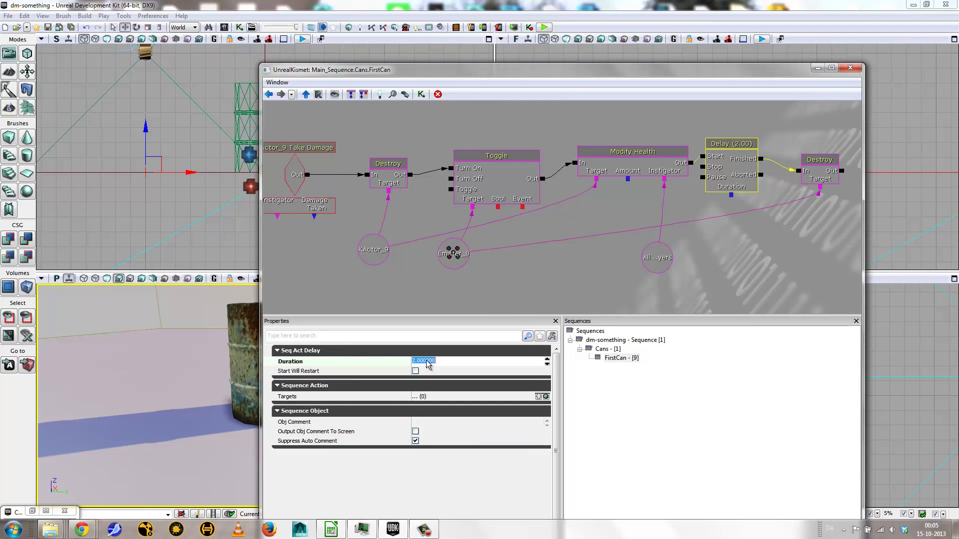
pyautogui.write('5')
pyautogui.press('Return')
# Step: Play the level, back away from the barrel and shoot it to test the 5-second delay, then exit the preview
pyautogui.rightClick(211, 475)
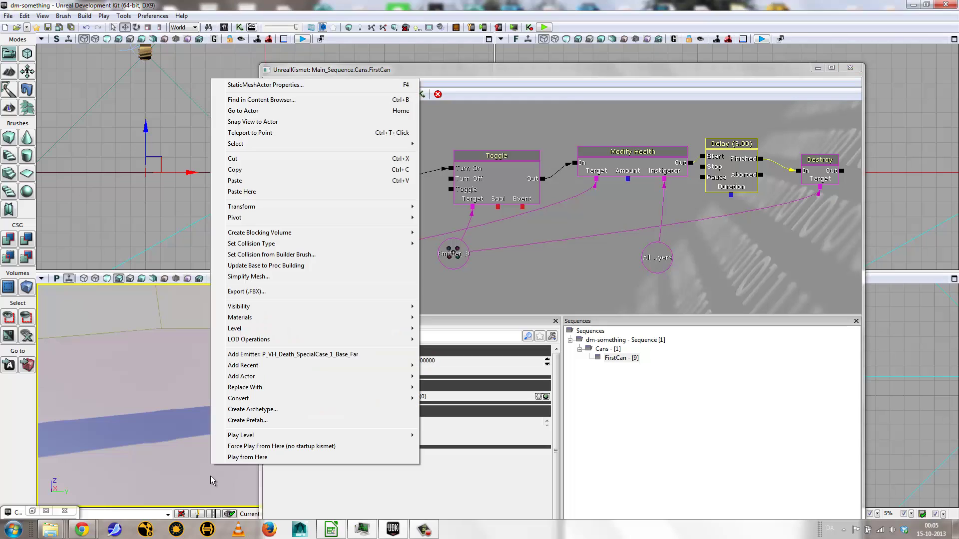
pyautogui.click(238, 455)
pyautogui.press('s')
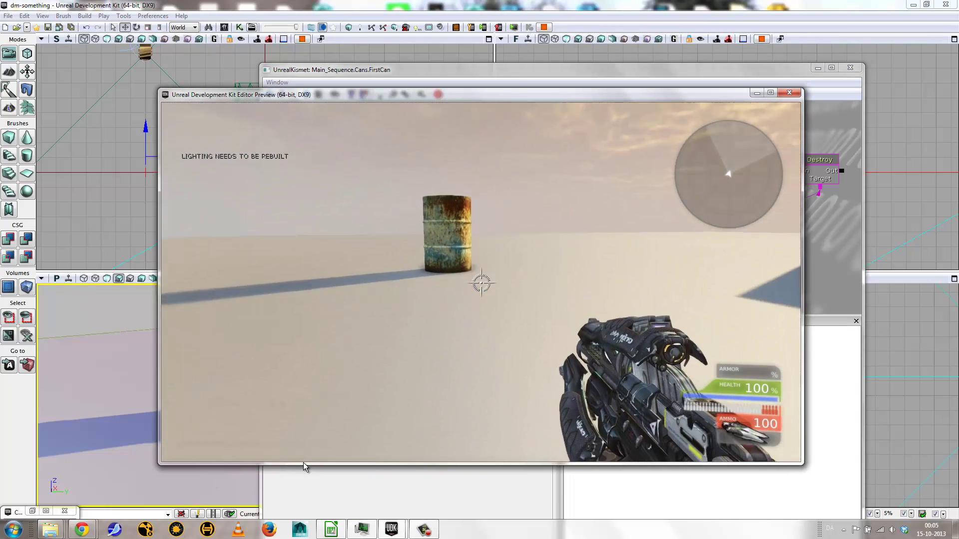
pyautogui.click(290, 433)
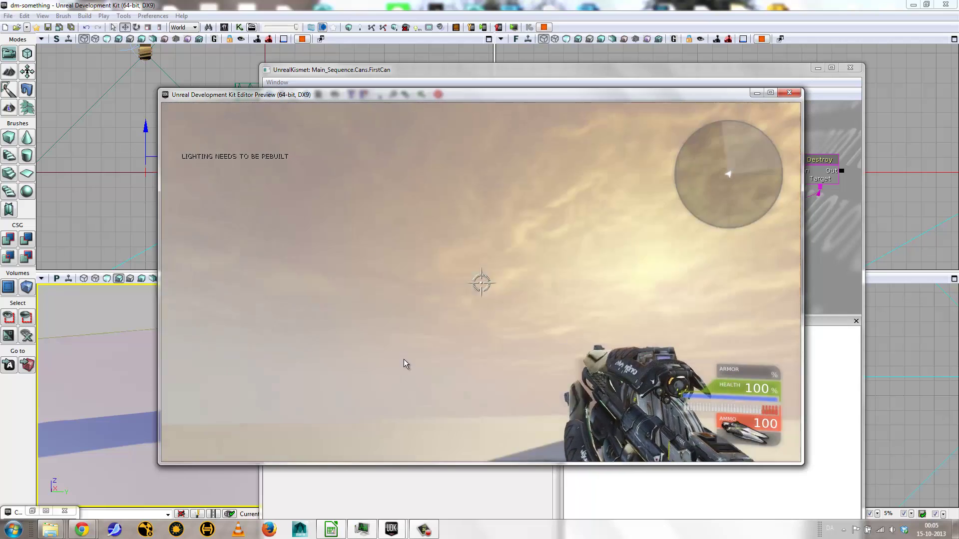
pyautogui.press('Escape')
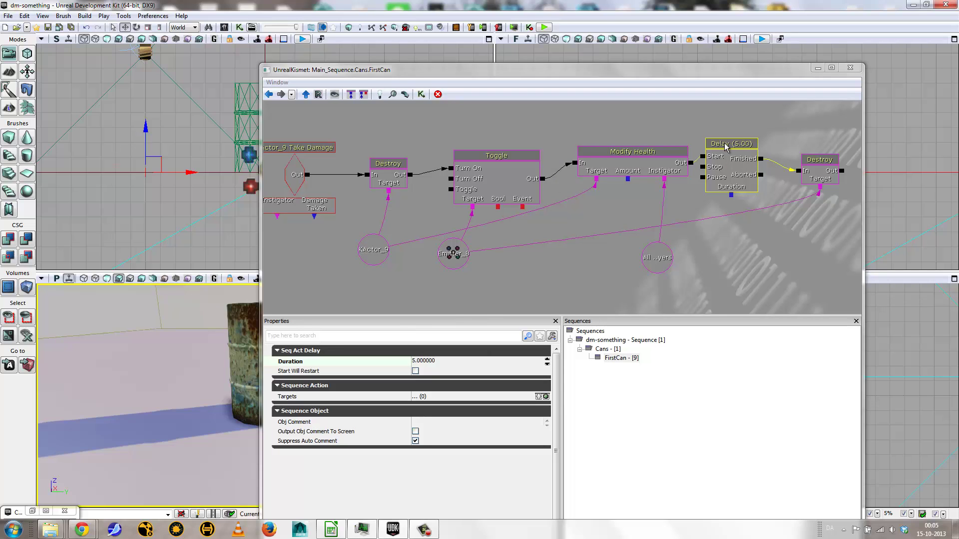
# Step: Move the 5-second Delay closer to the last Destroy action, and add another Delay action below Toggle
pyautogui.keyDown('ctrl'); pyautogui.moveTo(748, 140); pyautogui.dragTo(764, 148); pyautogui.keyUp('ctrl')
pyautogui.click(654, 257)
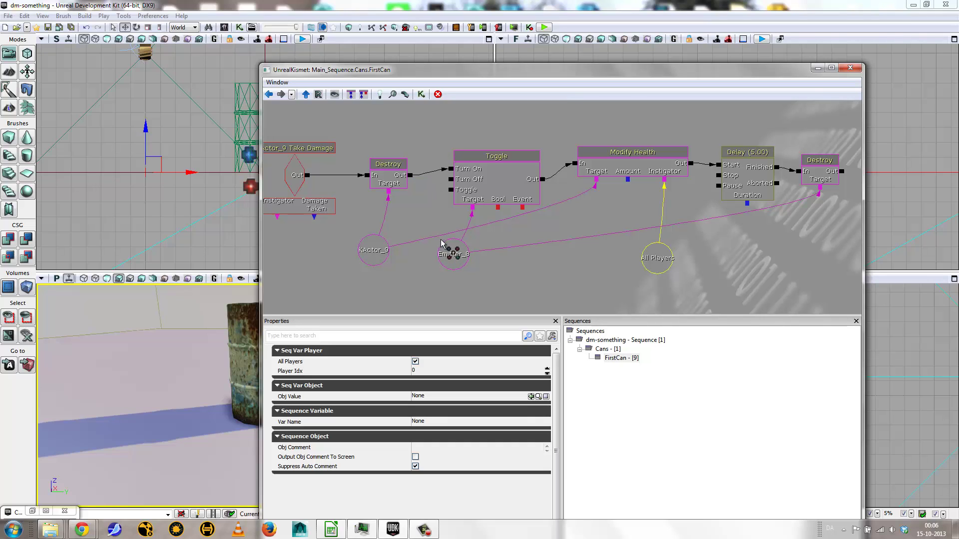
pyautogui.rightClick(540, 239)
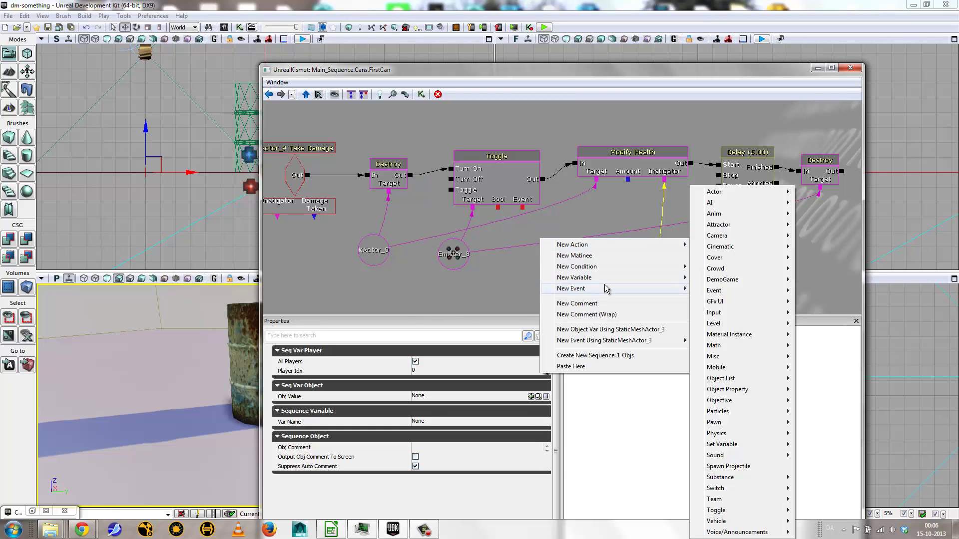
pyautogui.moveTo(601, 245)
pyautogui.moveTo(744, 356)
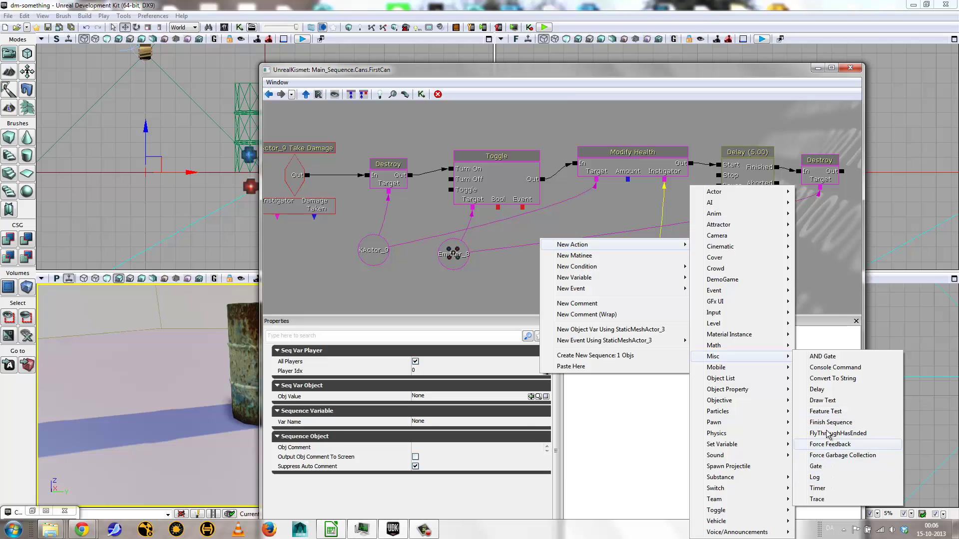
pyautogui.click(825, 391)
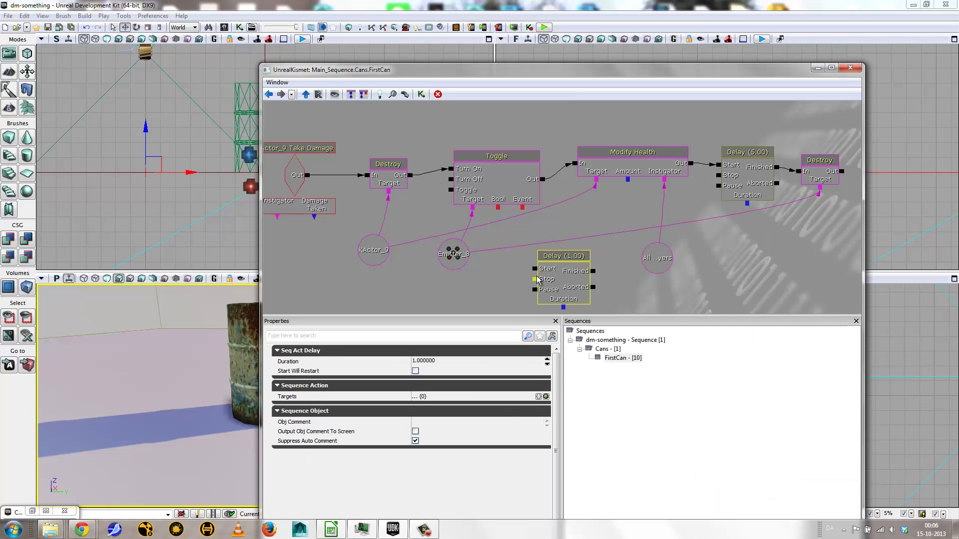
# Step: Replace the first Destroy's link to Toggle by connecting its Out to the new Delay's Start and the Delay's Finished to Turn On
pyautogui.keyDown('alt'); pyautogui.click(430, 173); pyautogui.keyUp('alt')
pyautogui.moveTo(594, 270); pyautogui.dragTo(451, 170)
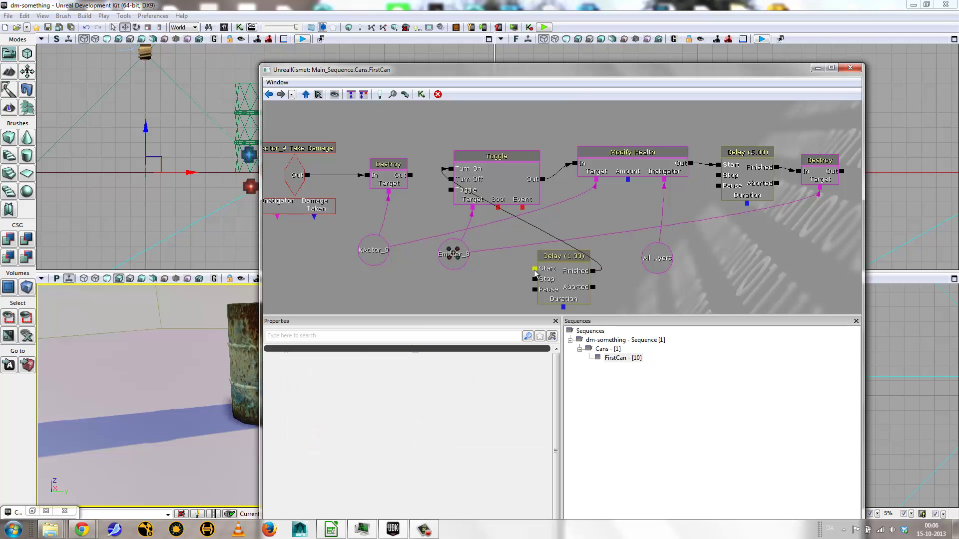
pyautogui.moveTo(535, 270); pyautogui.dragTo(410, 175)
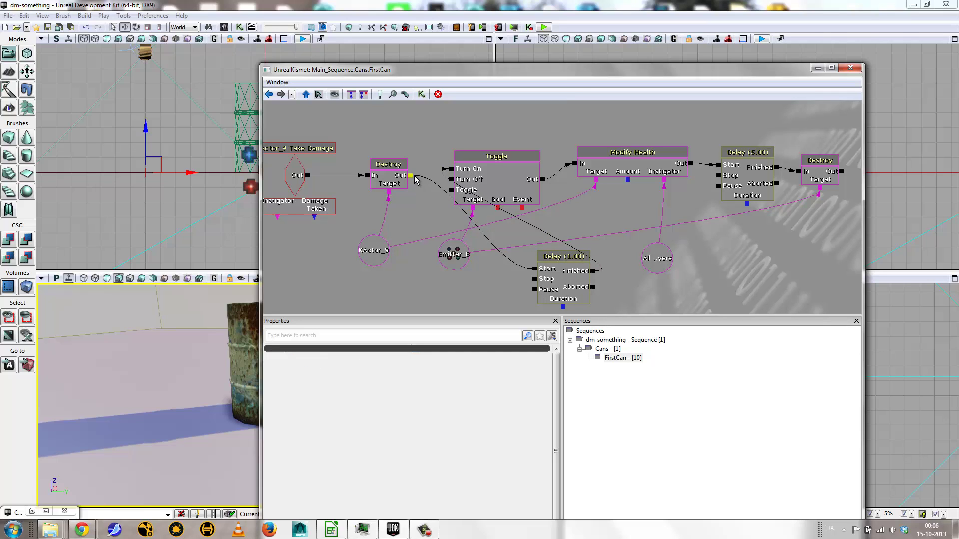
pyautogui.click(577, 263)
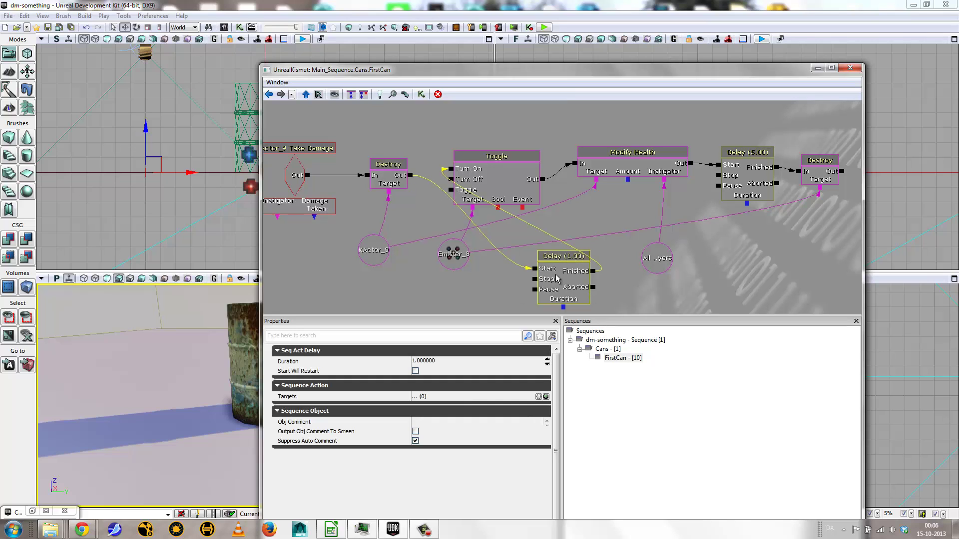
# Step: Shift Toggle and Modify Health along the chain and place the new Delay between the first Destroy and Toggle
pyautogui.moveTo(495, 164); pyautogui.dragTo(520, 148)
pyautogui.moveTo(614, 164); pyautogui.dragTo(630, 165)
pyautogui.moveTo(522, 144)
pyautogui.mouseDown()
pyautogui.moveTo(510, 156)
pyautogui.moveTo(520, 152)
pyautogui.mouseUp()
pyautogui.moveTo(543, 265); pyautogui.dragTo(444, 142)
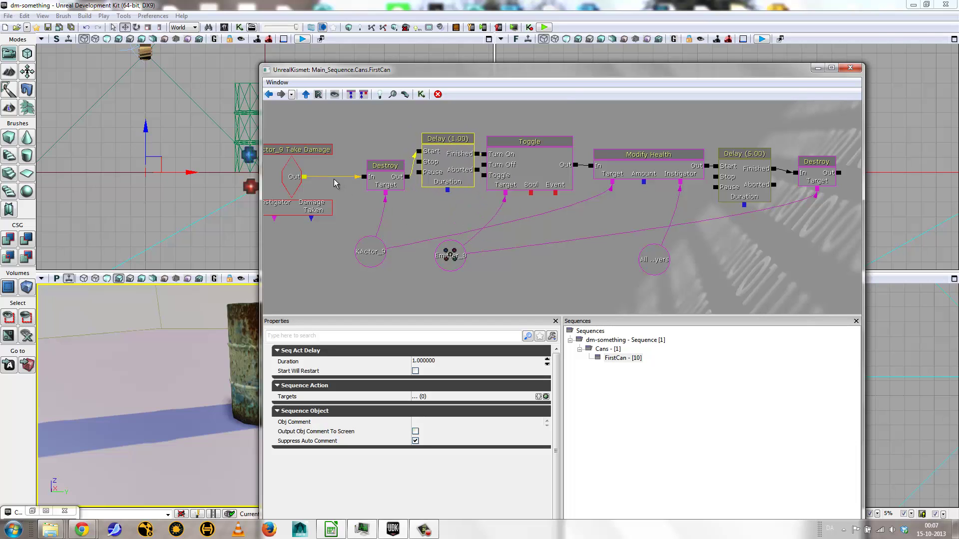
# Step: Move the Kismet window off the barrel, play the level and shoot the barrel to test the 1-second delay, then exit the preview
pyautogui.moveTo(345, 70); pyautogui.dragTo(555, 83)
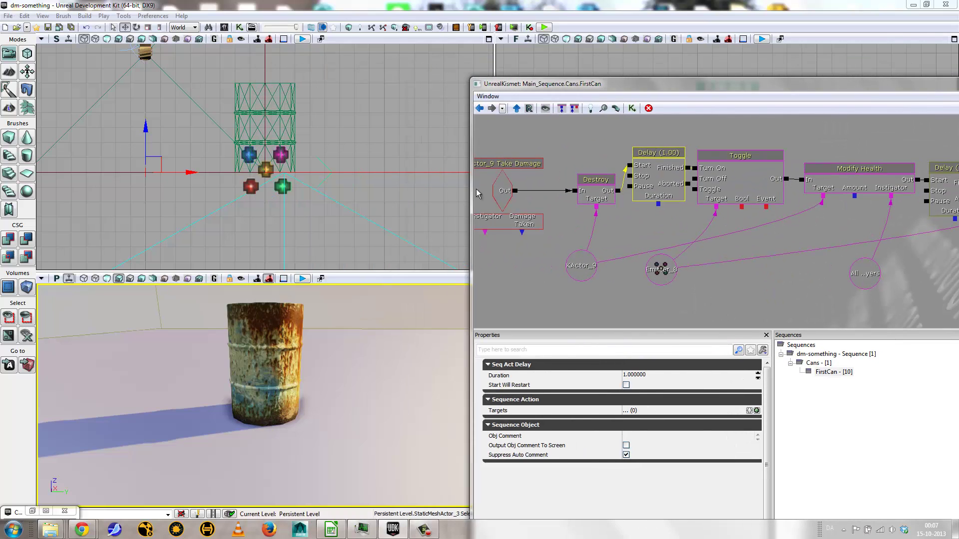
pyautogui.rightClick(333, 417)
pyautogui.click(354, 397)
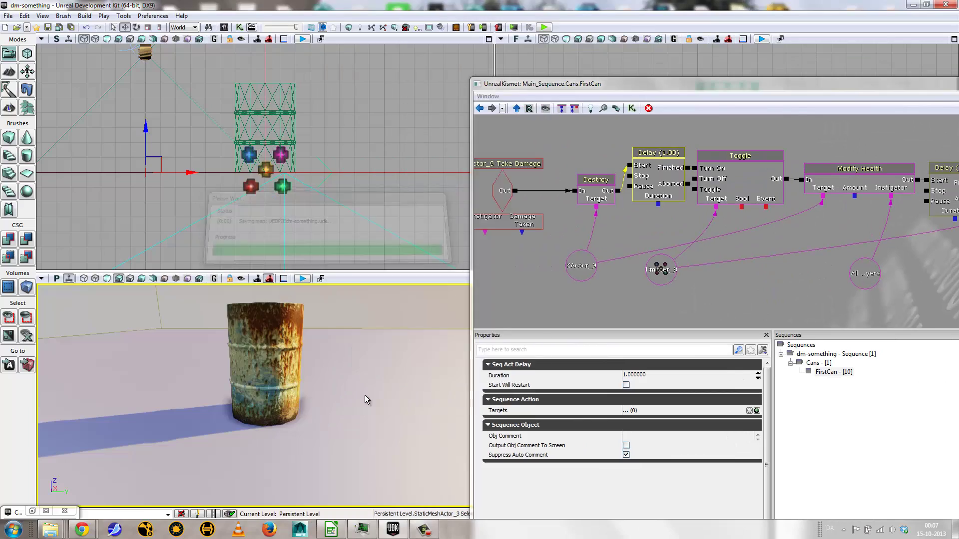
pyautogui.press('s')
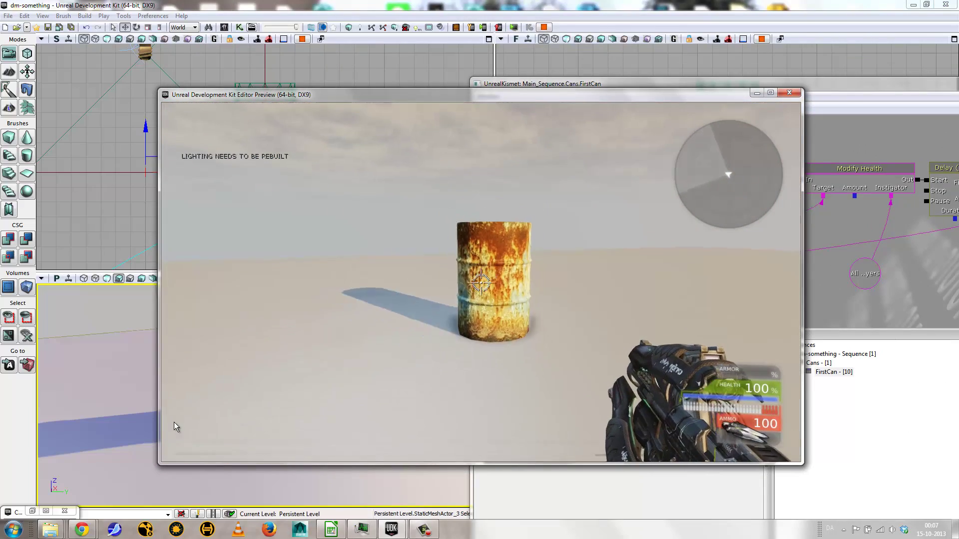
pyautogui.click(175, 409)
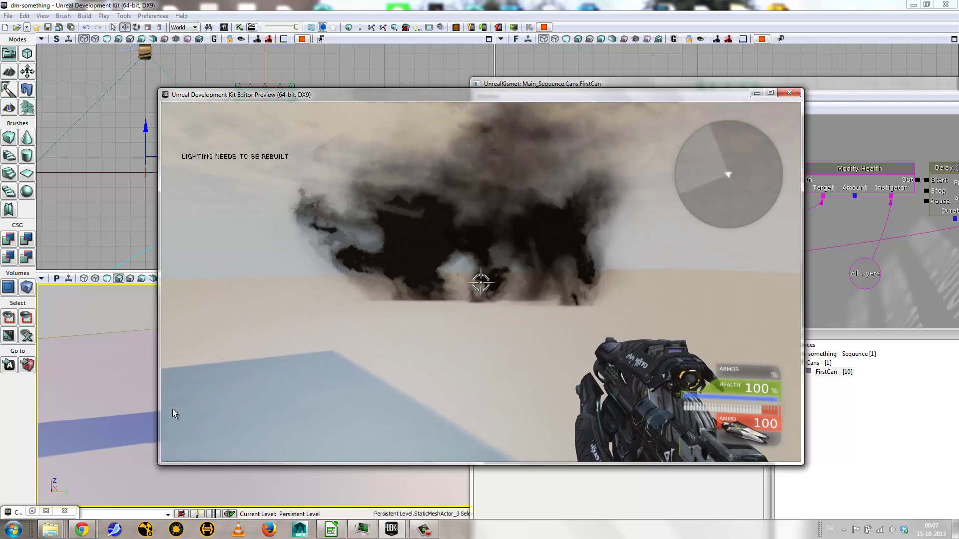
pyautogui.press('Escape')
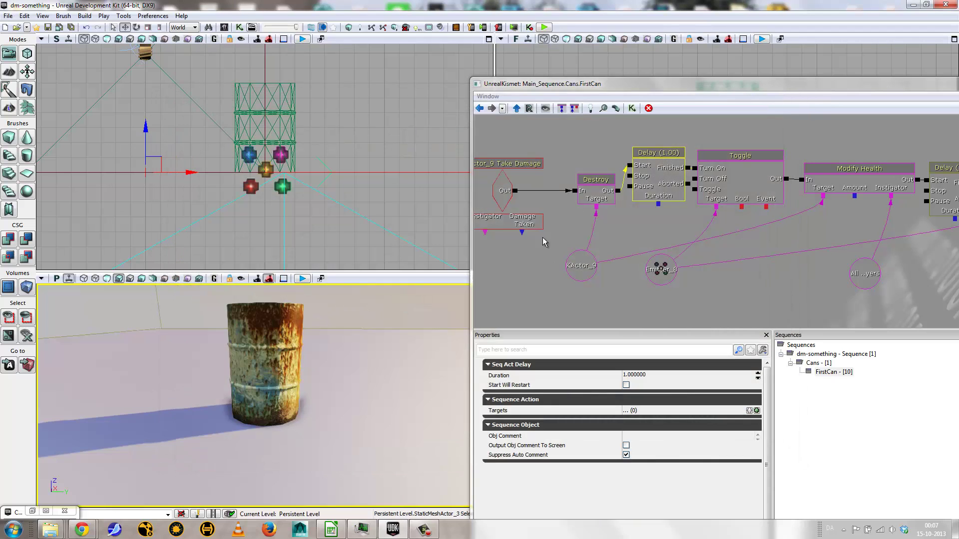
# Step: Break the 1-second Delay's links with the first Destroy and Toggle, and place the Delay above that Destroy, shifting Destroy aside
pyautogui.click(624, 181)
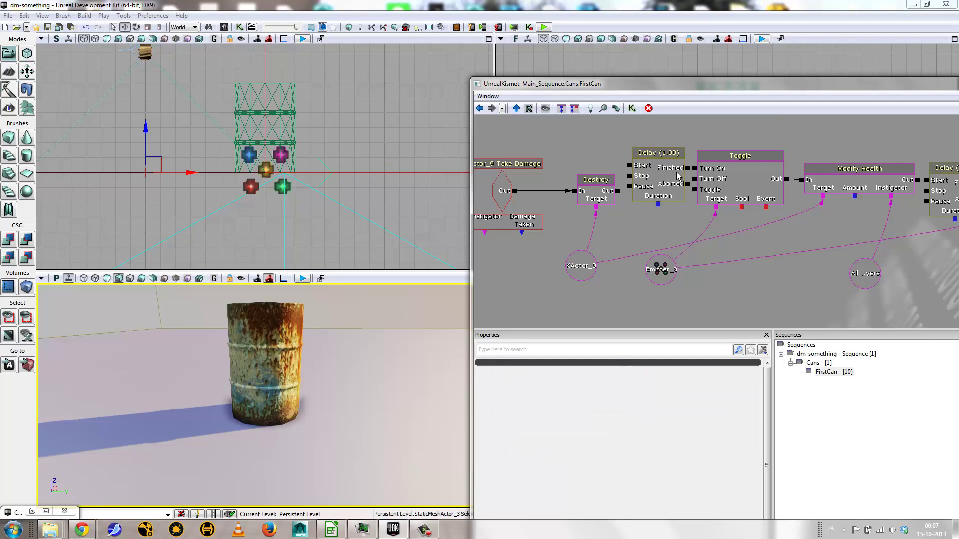
pyautogui.click(657, 159)
pyautogui.moveTo(657, 159); pyautogui.dragTo(632, 141)
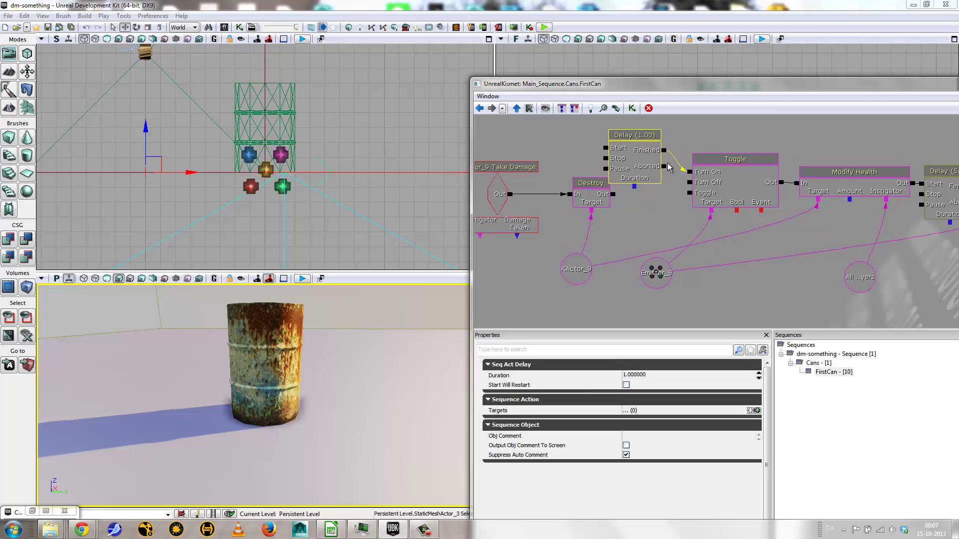
pyautogui.moveTo(594, 234); pyautogui.dragTo(627, 237)
pyautogui.click(628, 192)
pyautogui.moveTo(629, 192); pyautogui.dragTo(666, 201)
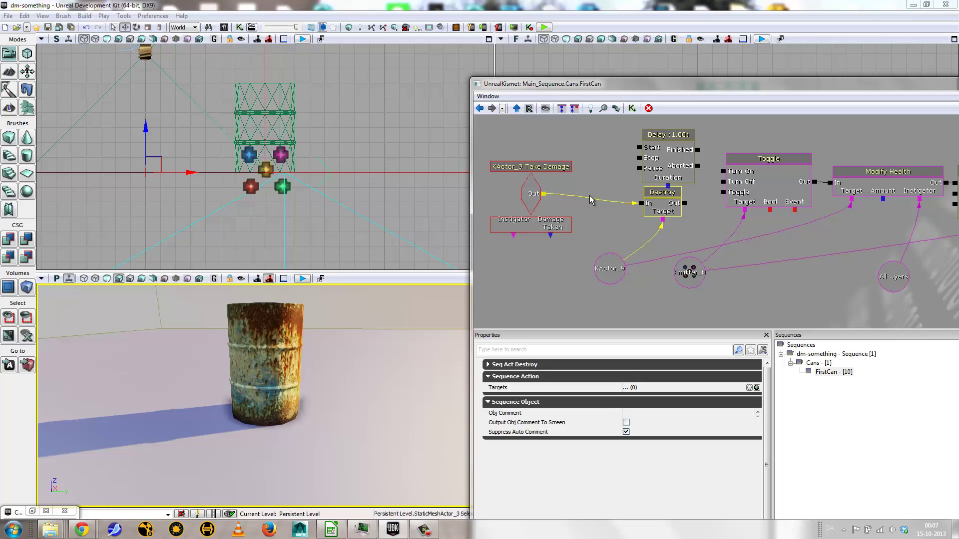
# Step: Connect the KActor_9 Take Damage event's Out to the 1-second Delay's Start in place of the first Destroy
pyautogui.moveTo(543, 193); pyautogui.dragTo(639, 147)
pyautogui.moveTo(709, 145); pyautogui.dragTo(700, 151)
pyautogui.click(659, 143)
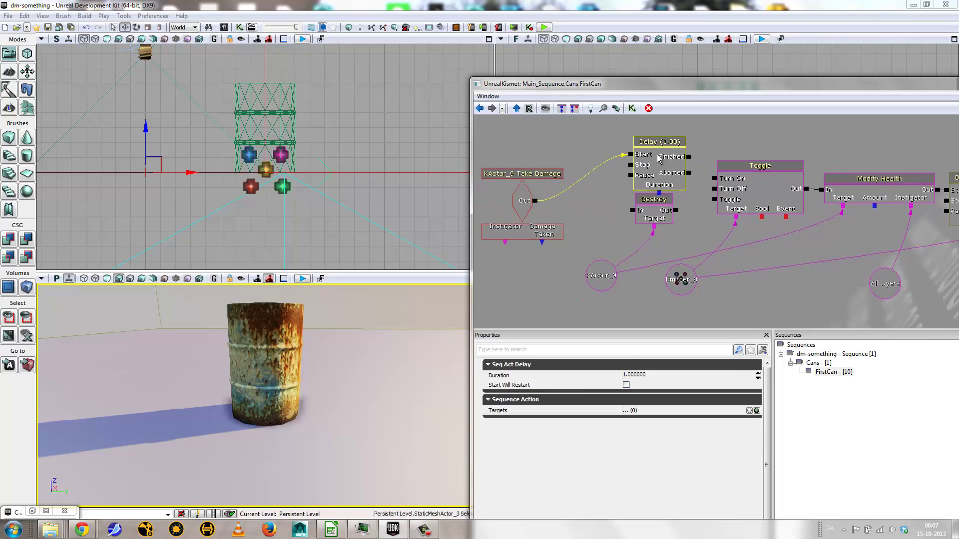
# Step: Place the 1-second Delay between Take Damage and the first Destroy, linking Finished to Destroy's In and Destroy's Out to Toggle's Turn On
pyautogui.keyDown('ctrl'); pyautogui.moveTo(626, 171); pyautogui.dragTo(566, 204); pyautogui.keyUp('ctrl')
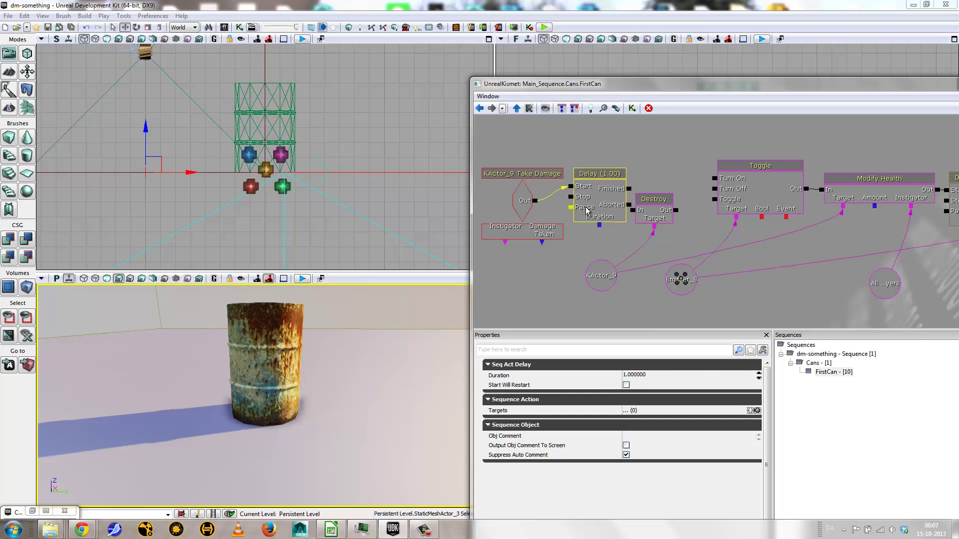
pyautogui.click(631, 193)
pyautogui.moveTo(632, 212); pyautogui.dragTo(715, 178)
pyautogui.click(649, 195)
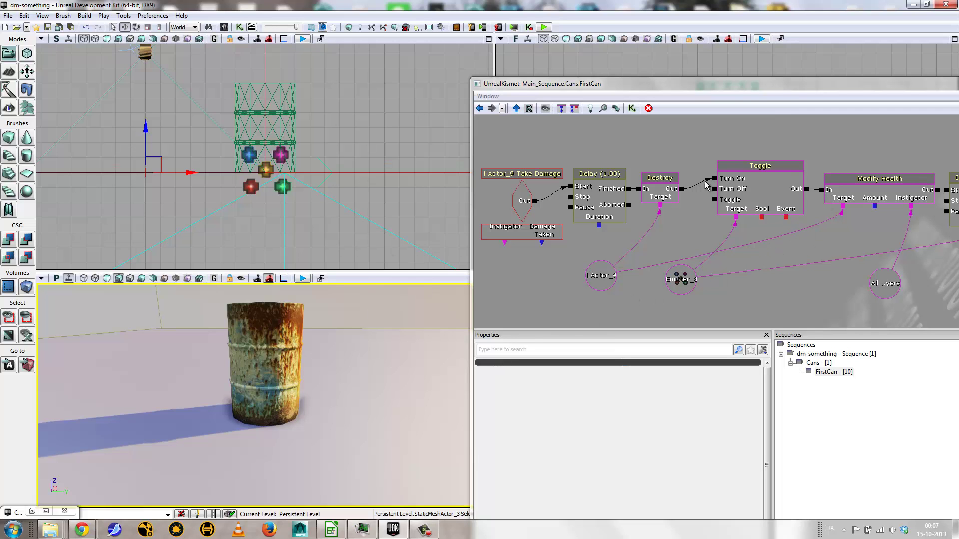
pyautogui.rightClick(345, 403)
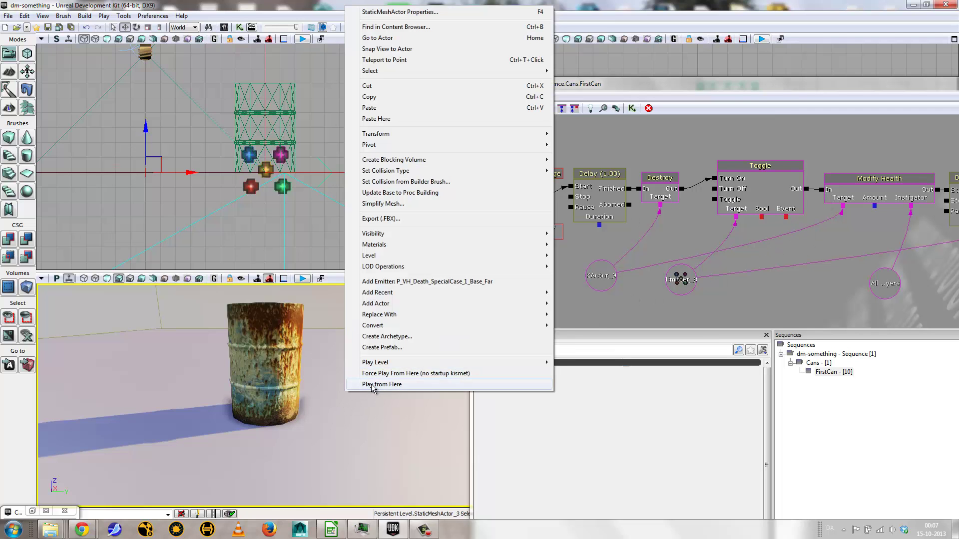
pyautogui.click(370, 385)
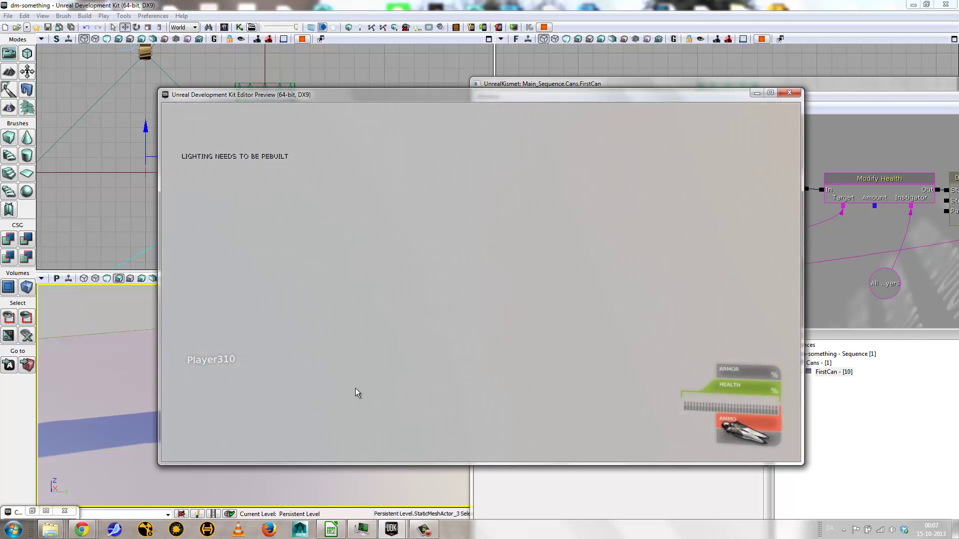
pyautogui.press('Escape')
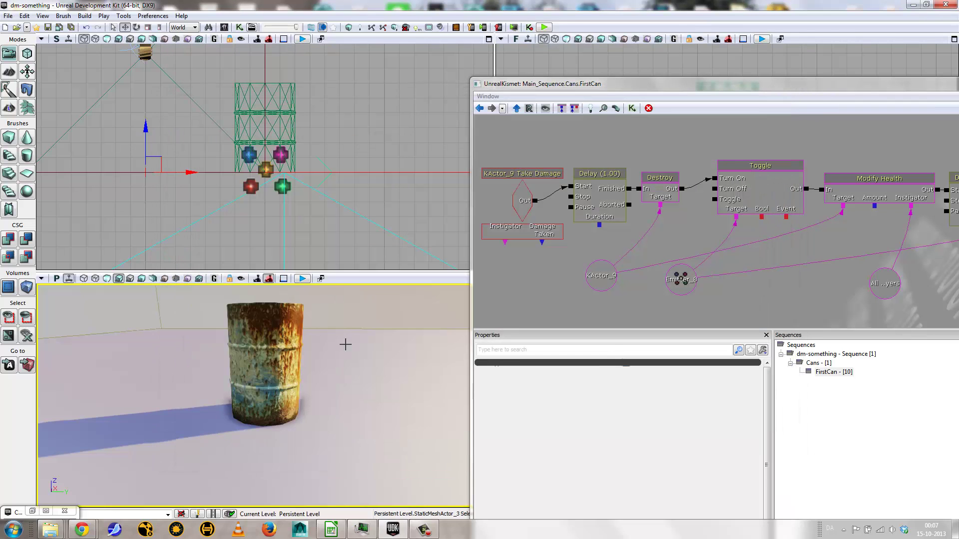
# Step: Play the level from near the barrel, back away and shoot the barrel to test the 1-second delay, then exit the preview
pyautogui.rightClick(348, 416)
pyautogui.click(382, 399)
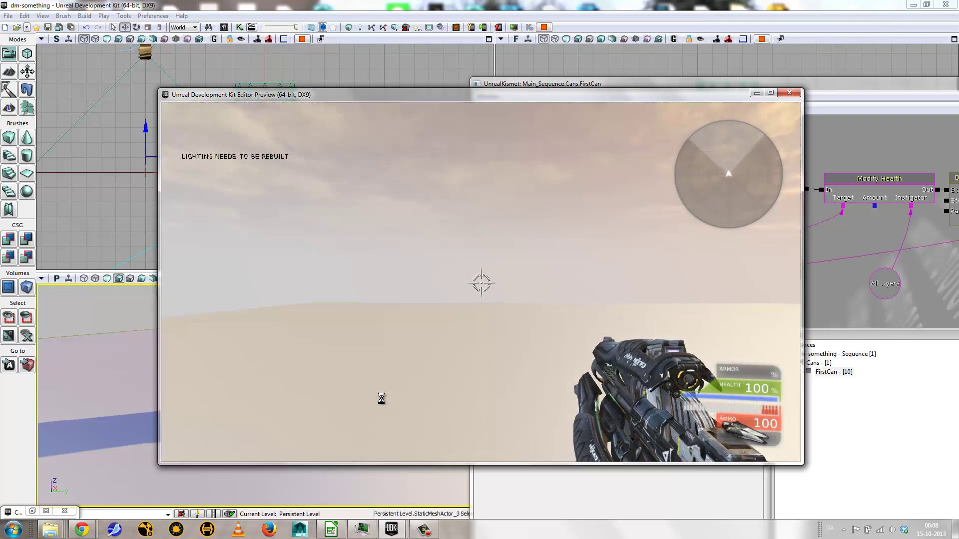
pyautogui.press('s')
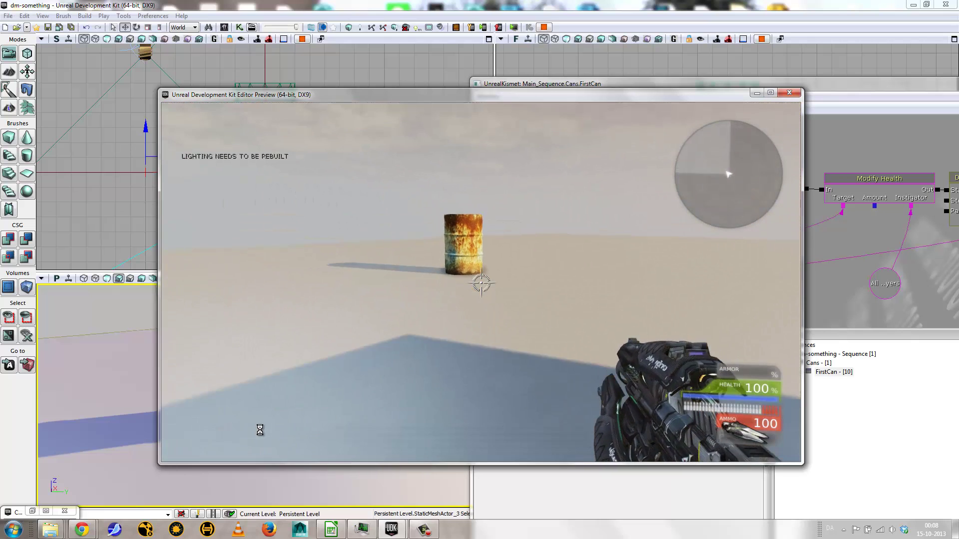
pyautogui.click(254, 406)
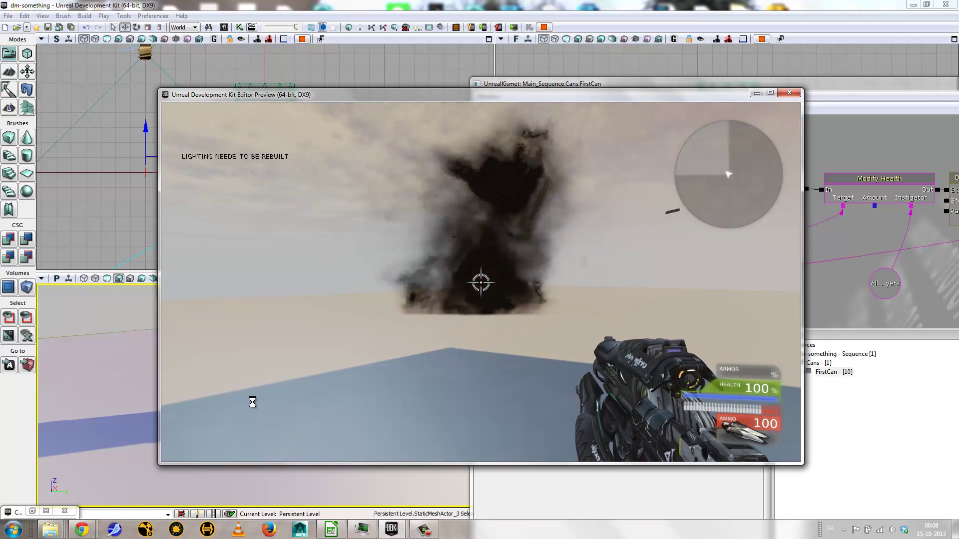
pyautogui.press('Escape')
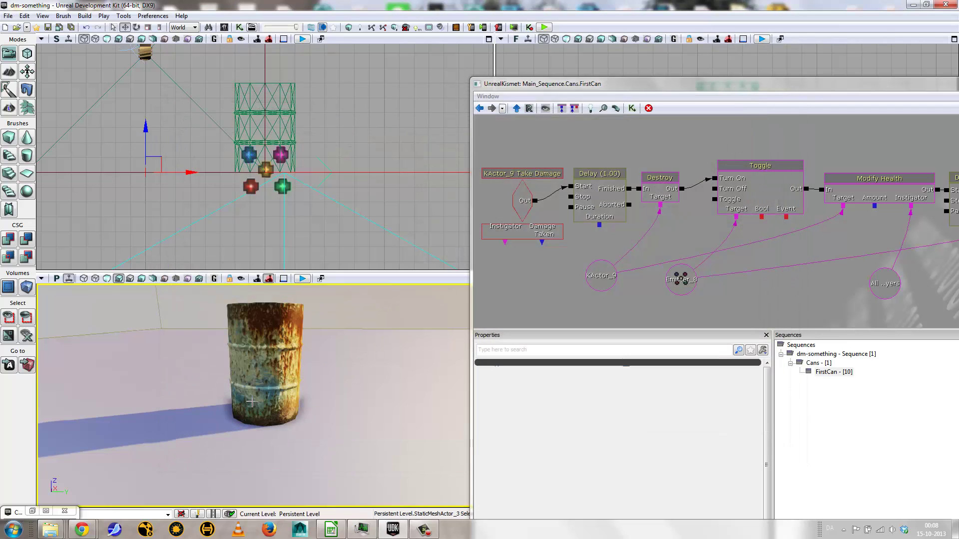
# Step: Set the duration of the Delay before the first Destroy to 0.1 seconds
pyautogui.click(592, 191)
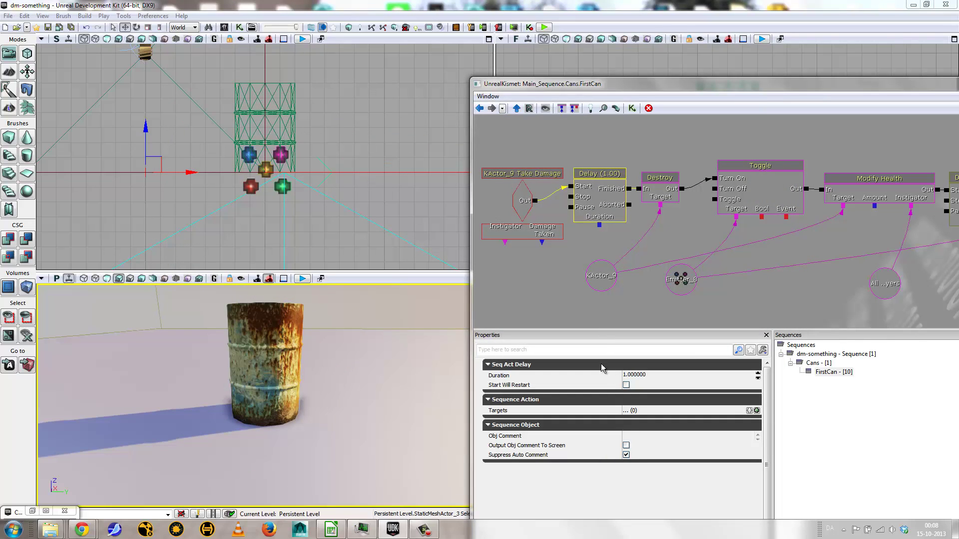
pyautogui.click(633, 375)
pyautogui.write('.1')
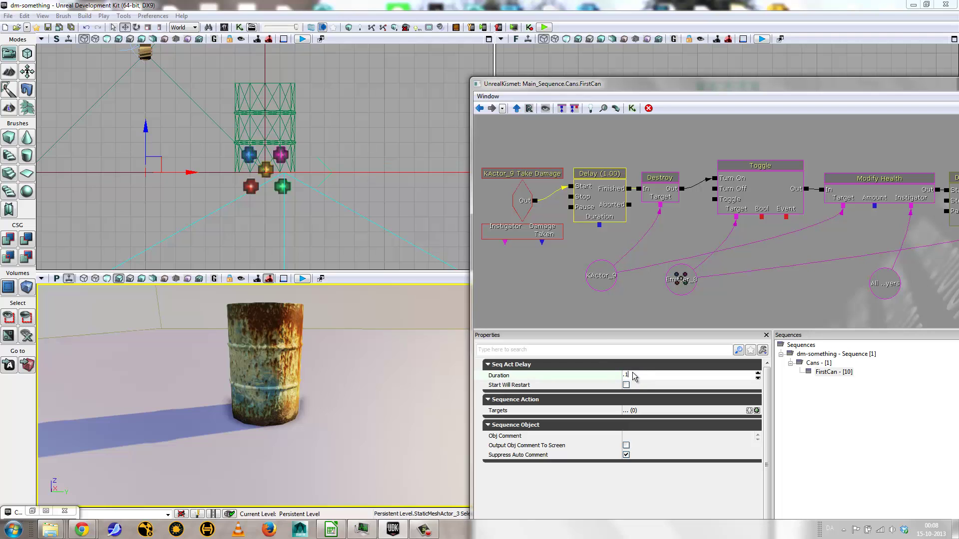
pyautogui.press('Return')
# Step: Play the level from near the barrel and shoot it to test the 0.1-second delay, then exit the preview
pyautogui.rightClick(380, 451)
pyautogui.click(399, 437)
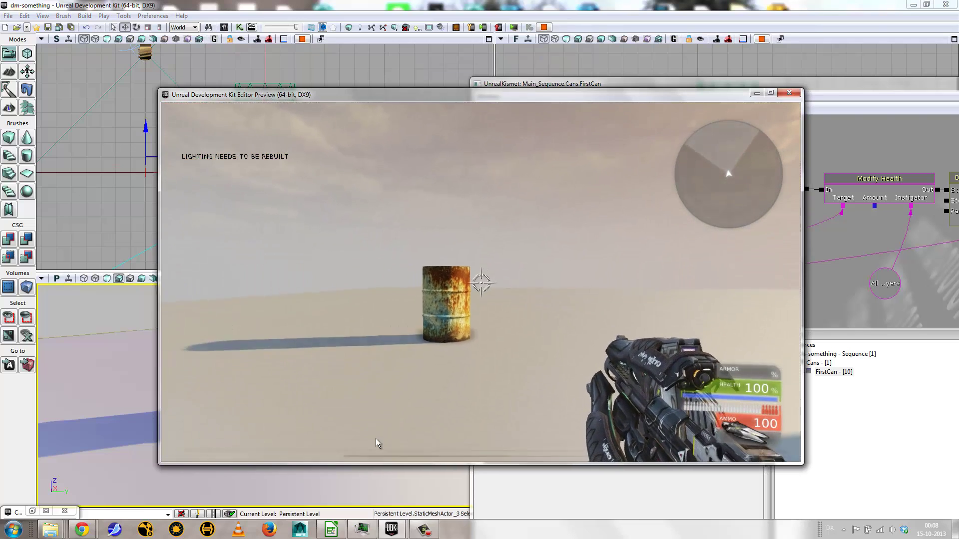
pyautogui.click(359, 448)
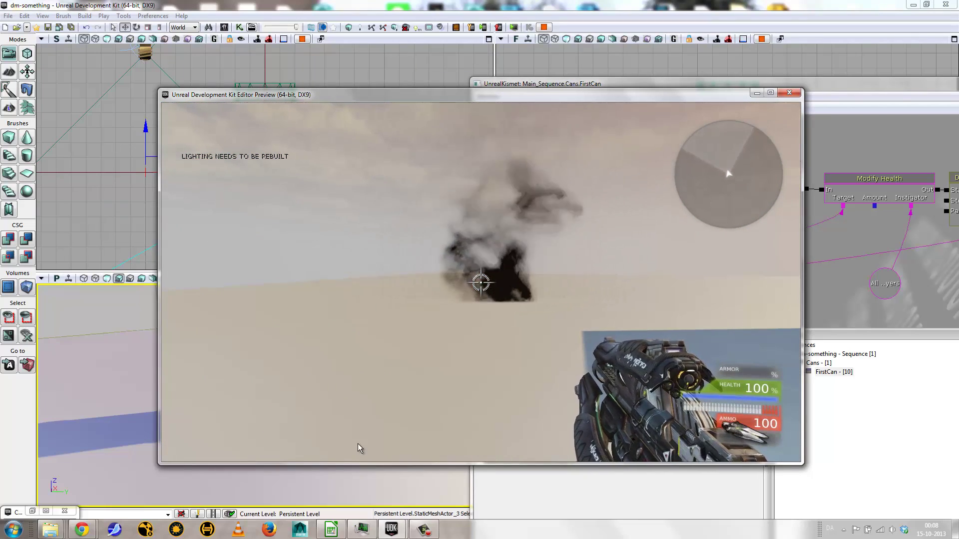
pyautogui.press('Escape')
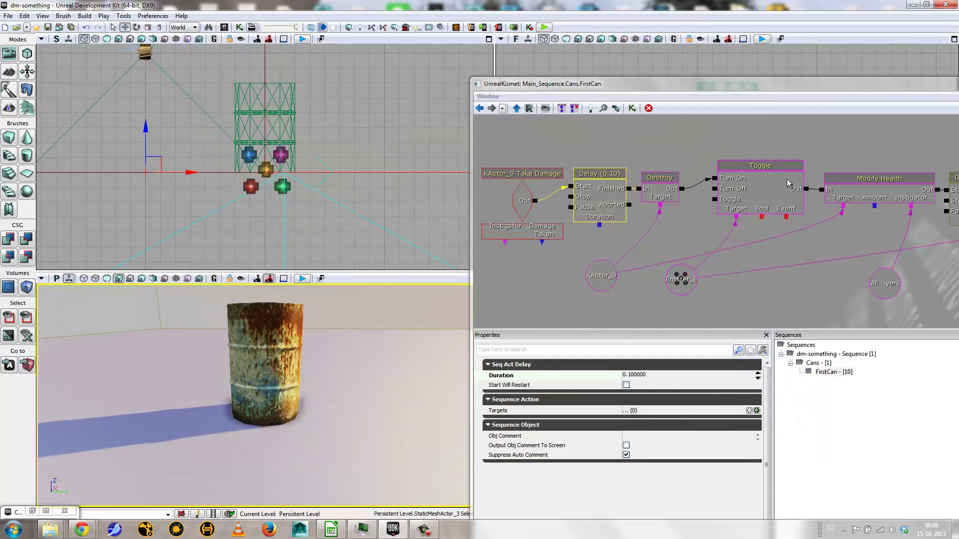
# Step: Move Toggle closer to the first Destroy and add another Delay action between Toggle and Modify Health
pyautogui.moveTo(766, 169); pyautogui.dragTo(761, 171)
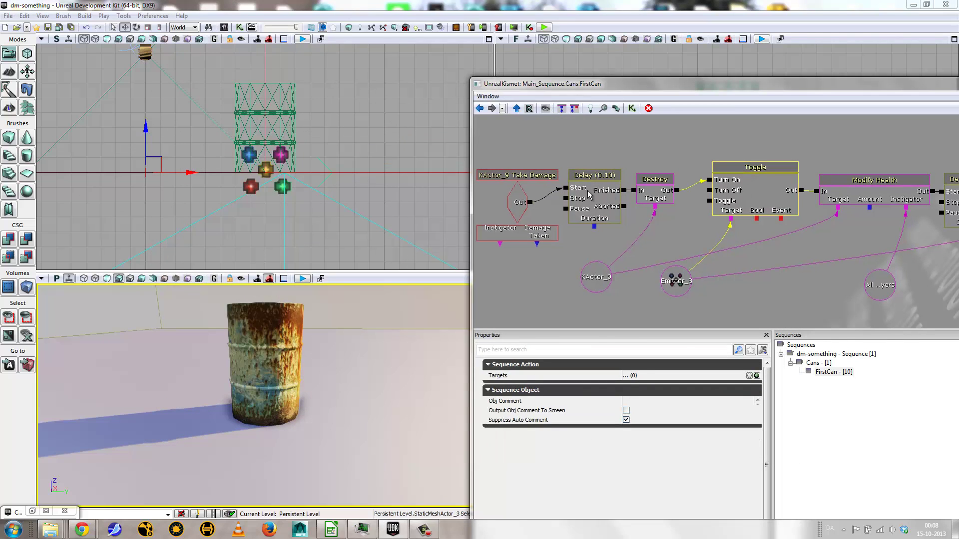
pyautogui.moveTo(736, 193)
pyautogui.mouseDown()
pyautogui.moveTo(752, 191)
pyautogui.moveTo(749, 202)
pyautogui.mouseUp()
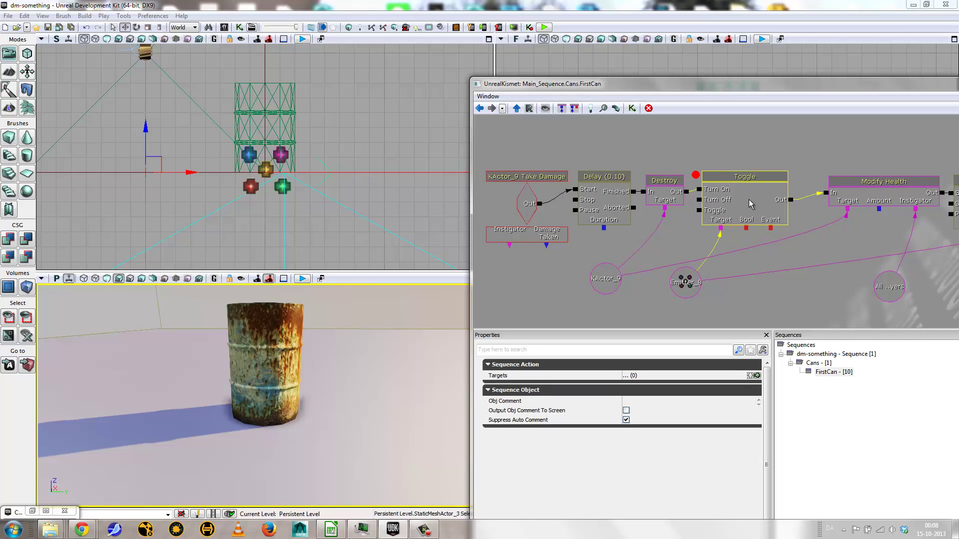
pyautogui.moveTo(720, 163); pyautogui.dragTo(720, 164)
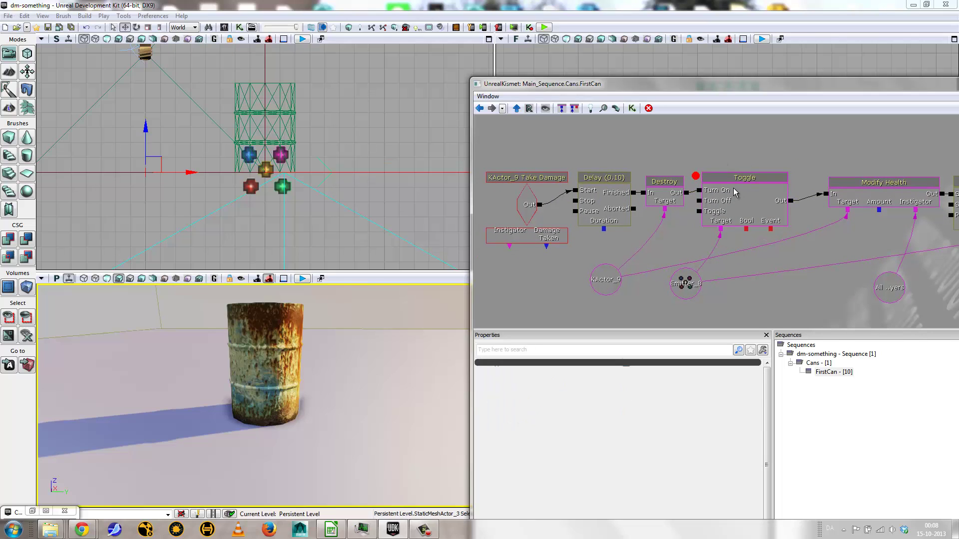
pyautogui.click(734, 191)
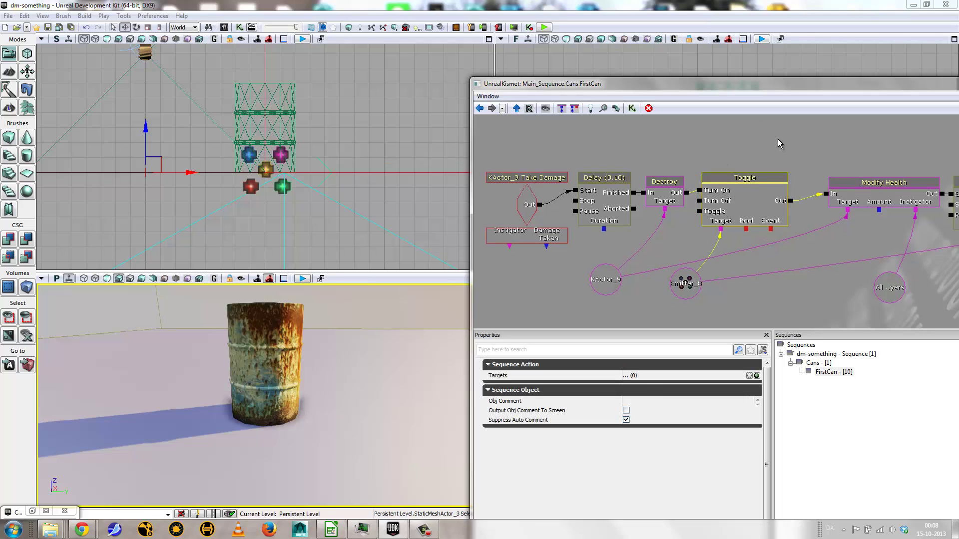
pyautogui.moveTo(777, 139); pyautogui.dragTo(776, 139, button='right')
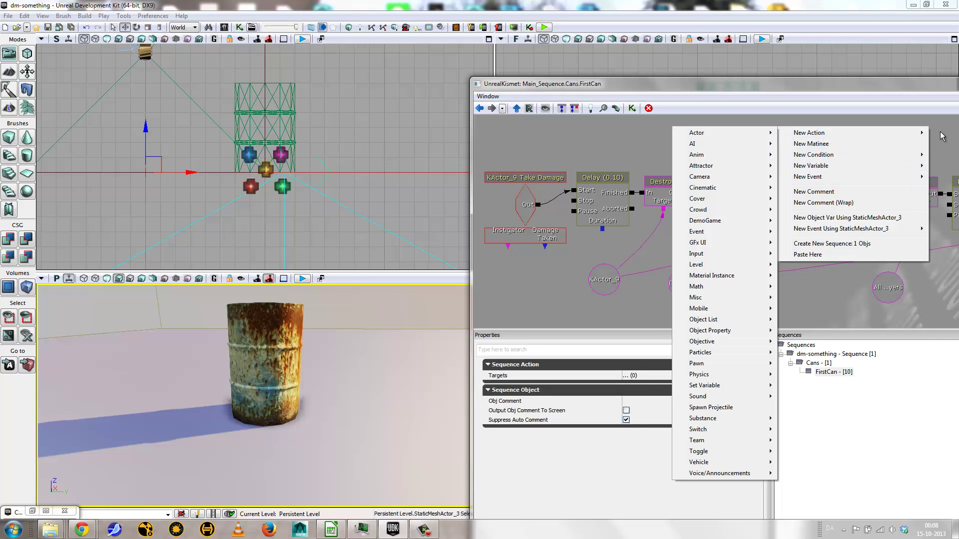
pyautogui.moveTo(811, 133)
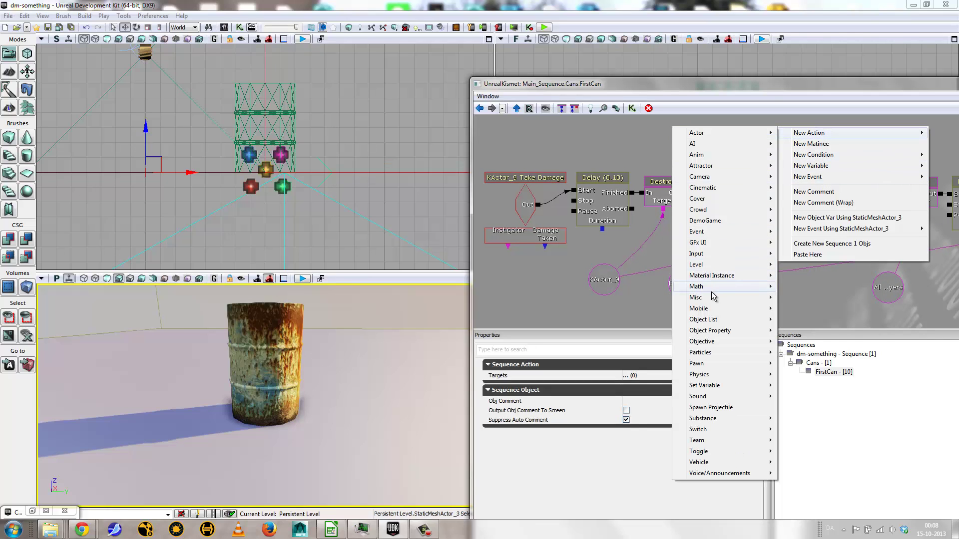
pyautogui.moveTo(711, 300)
pyautogui.click(799, 331)
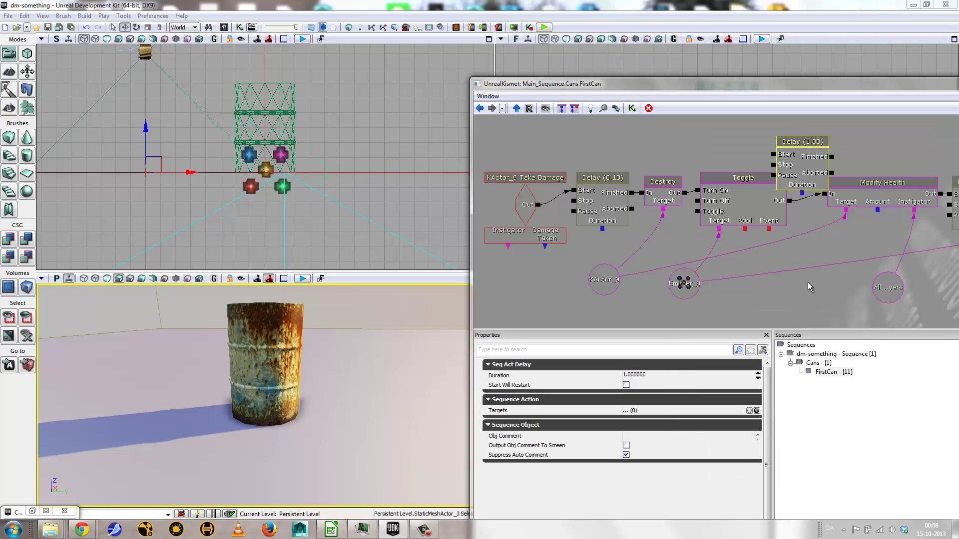
# Step: Raise the new Delay above the chain and link Toggle's Out to its Start and its Finished to Modify Health's In, replacing the direct link
pyautogui.keyDown('ctrl'); pyautogui.moveTo(810, 156); pyautogui.dragTo(814, 133); pyautogui.keyUp('ctrl')
pyautogui.moveTo(789, 201); pyautogui.dragTo(777, 130)
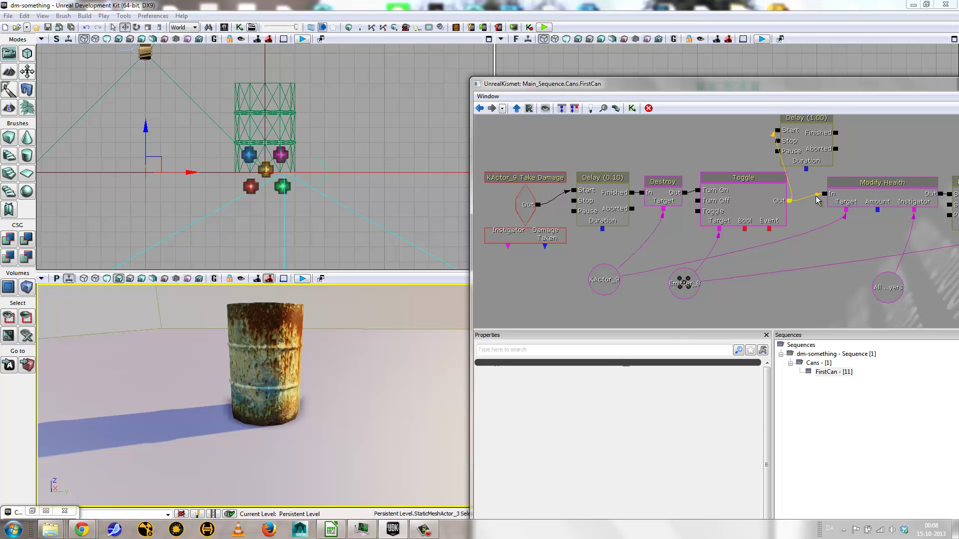
pyautogui.moveTo(825, 196); pyautogui.dragTo(836, 133)
# Step: Set the duration of the Delay between Toggle and Modify Health to 0.2 seconds
pyautogui.click(797, 131)
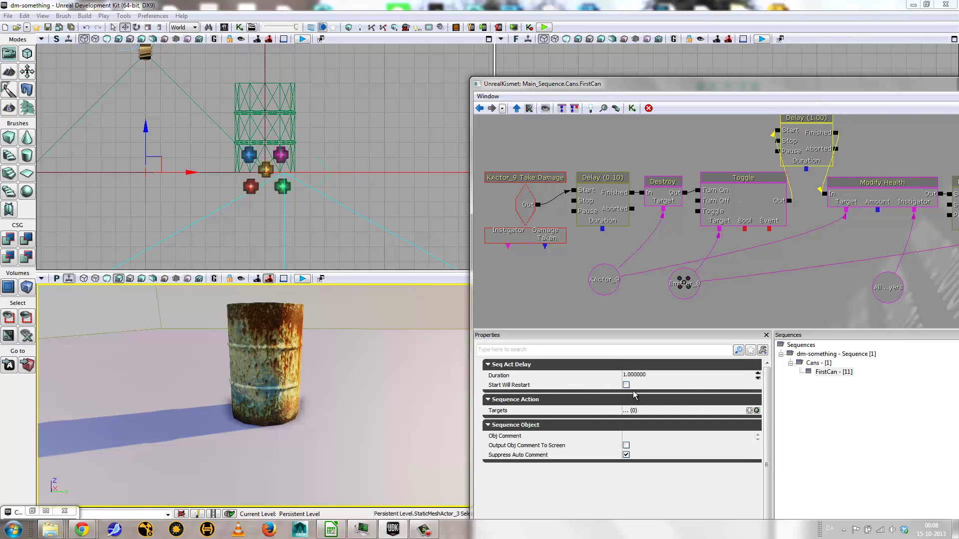
pyautogui.click(633, 375)
pyautogui.write('.2')
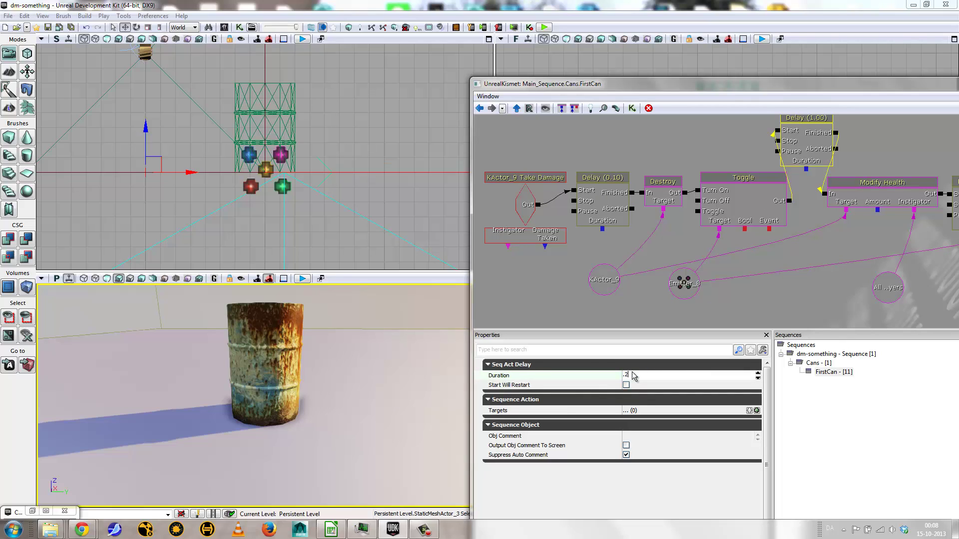
pyautogui.press('Return')
# Step: Bring the whole node chain into view and shift the Take Damage event, 0.10 Delay, first Destroy and Toggle up and back to make room
pyautogui.moveTo(607, 84); pyautogui.dragTo(346, 55)
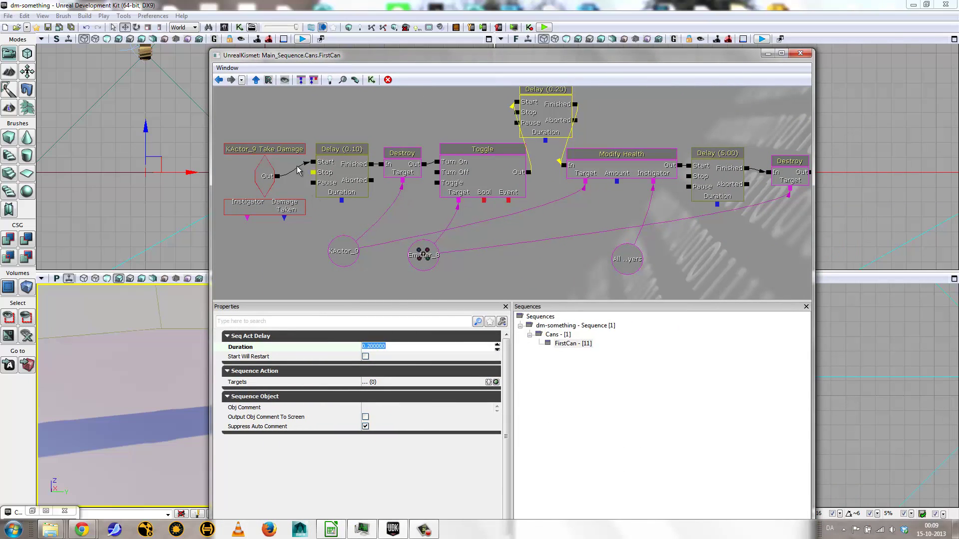
pyautogui.click(270, 160)
pyautogui.keyDown('ctrl'); pyautogui.moveTo(262, 155); pyautogui.dragTo(246, 128); pyautogui.keyUp('ctrl')
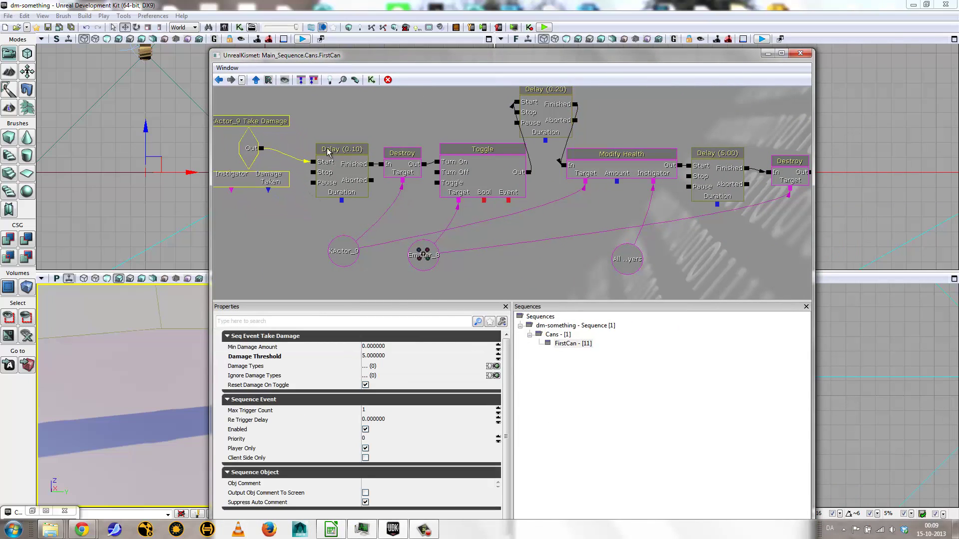
pyautogui.click(342, 156)
pyautogui.keyDown('ctrl'); pyautogui.moveTo(342, 156); pyautogui.dragTo(330, 129); pyautogui.keyUp('ctrl')
pyautogui.click(414, 154)
pyautogui.keyDown('ctrl'); pyautogui.moveTo(414, 154); pyautogui.dragTo(405, 126); pyautogui.keyUp('ctrl')
pyautogui.click(464, 153)
pyautogui.keyDown('ctrl'); pyautogui.moveTo(465, 154); pyautogui.dragTo(457, 126); pyautogui.keyUp('ctrl')
# Step: Line up the 0.20 Delay between Toggle and Modify Health, and shift Modify Health, the 5.00 Delay and the last Destroy along the chain
pyautogui.click(554, 90)
pyautogui.keyDown('ctrl'); pyautogui.moveTo(553, 90); pyautogui.dragTo(566, 140); pyautogui.keyUp('ctrl')
pyautogui.click(616, 166)
pyautogui.keyDown('ctrl'); pyautogui.moveTo(618, 170); pyautogui.dragTo(658, 145); pyautogui.keyUp('ctrl')
pyautogui.click(720, 177)
pyautogui.keyDown('ctrl'); pyautogui.moveTo(721, 177); pyautogui.dragTo(772, 141); pyautogui.keyUp('ctrl')
pyautogui.click(802, 179)
pyautogui.keyDown('ctrl'); pyautogui.moveTo(802, 179); pyautogui.dragTo(794, 194); pyautogui.keyUp('ctrl')
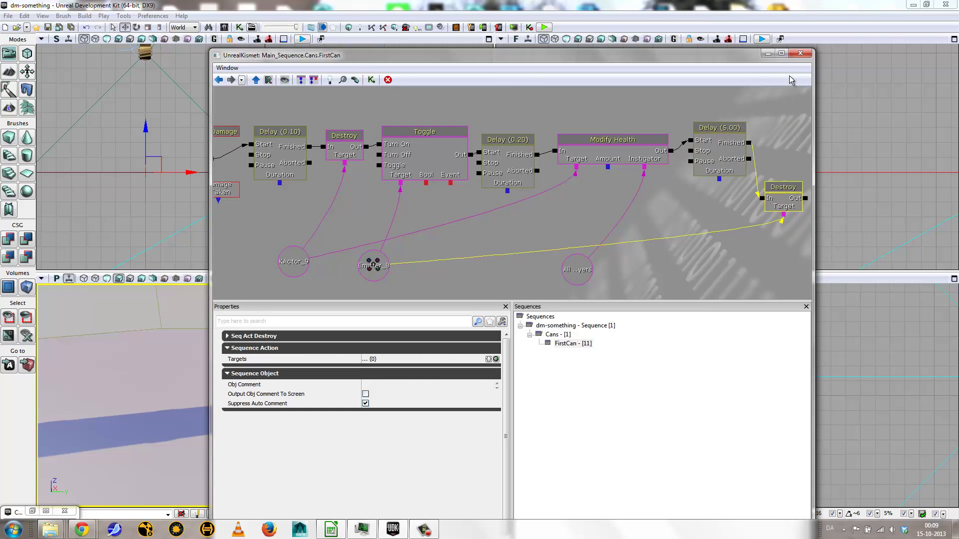
# Step: Widen the Kismet window and move the All Players variable directly beneath Modify Health's Instigator
pyautogui.moveTo(817, 83); pyautogui.dragTo(952, 83)
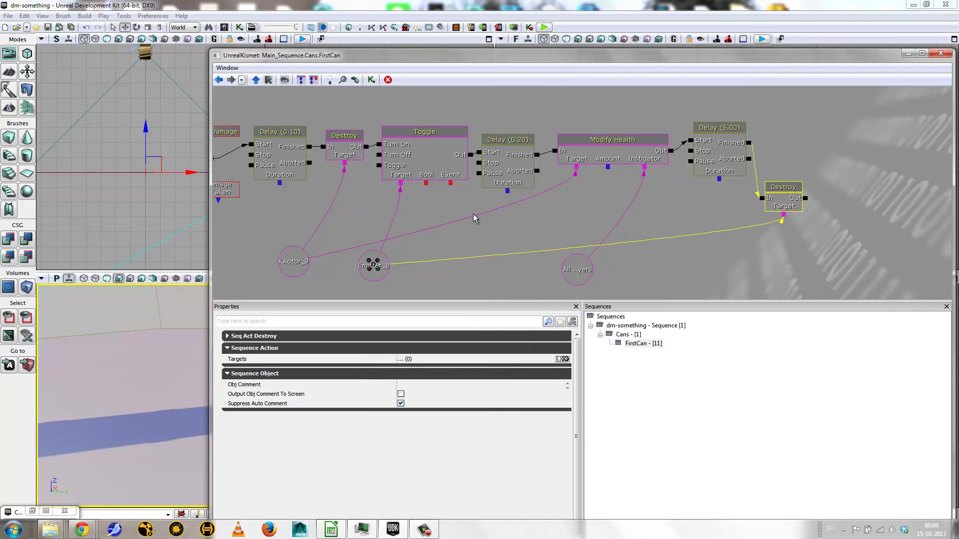
pyautogui.moveTo(472, 214); pyautogui.dragTo(579, 213)
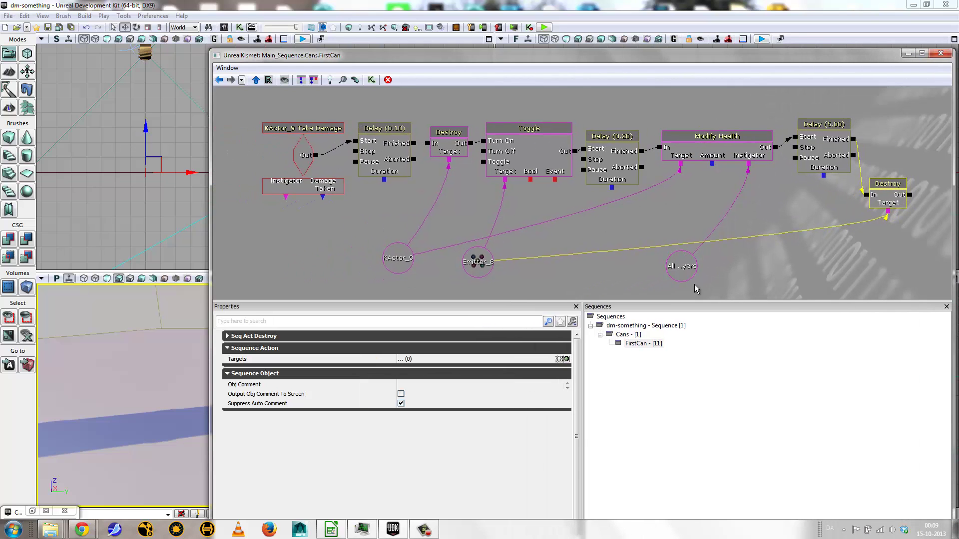
pyautogui.moveTo(686, 275); pyautogui.dragTo(749, 209)
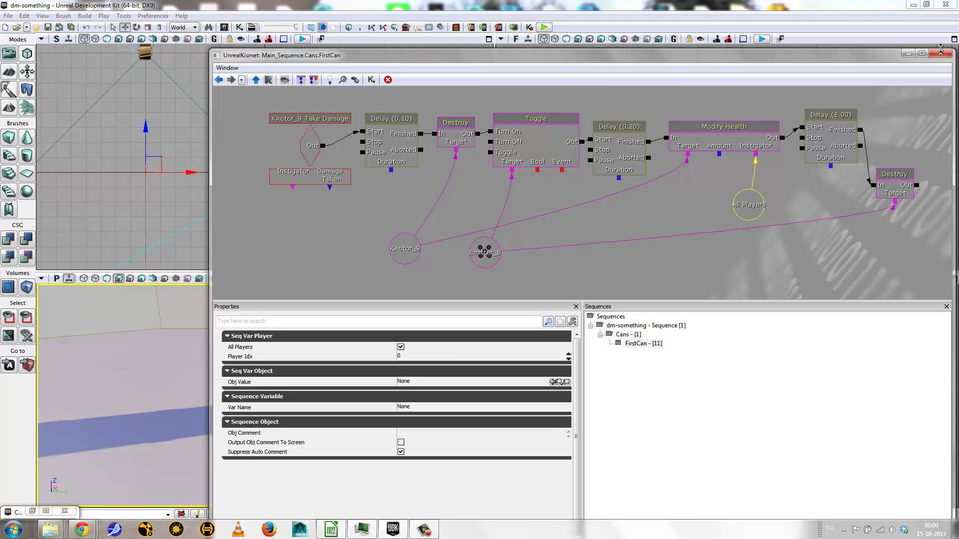
# Step: Close Kismet, play the level from near the barrel and shoot it to test the updated delays, then exit the preview
pyautogui.click(940, 53)
pyautogui.rightClick(389, 437)
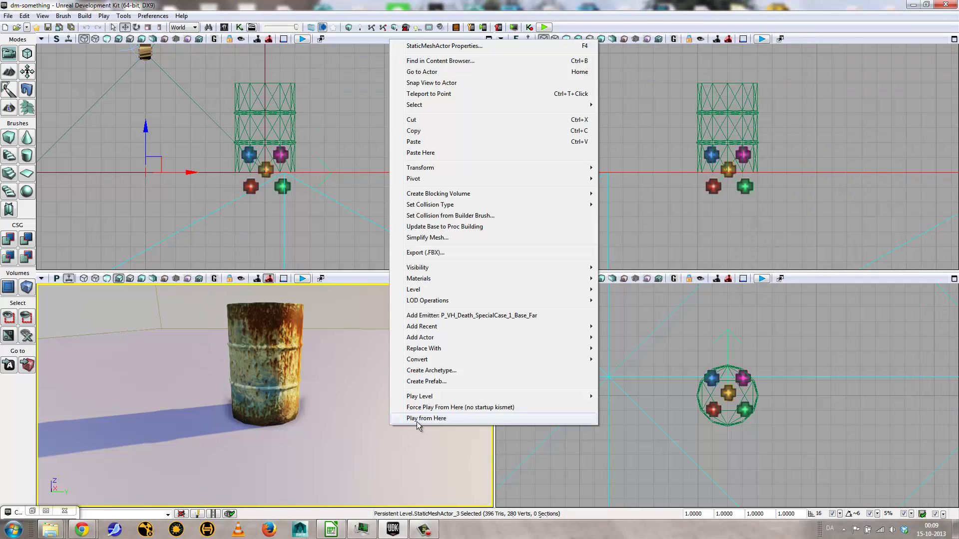
pyautogui.click(417, 421)
pyautogui.press('s')
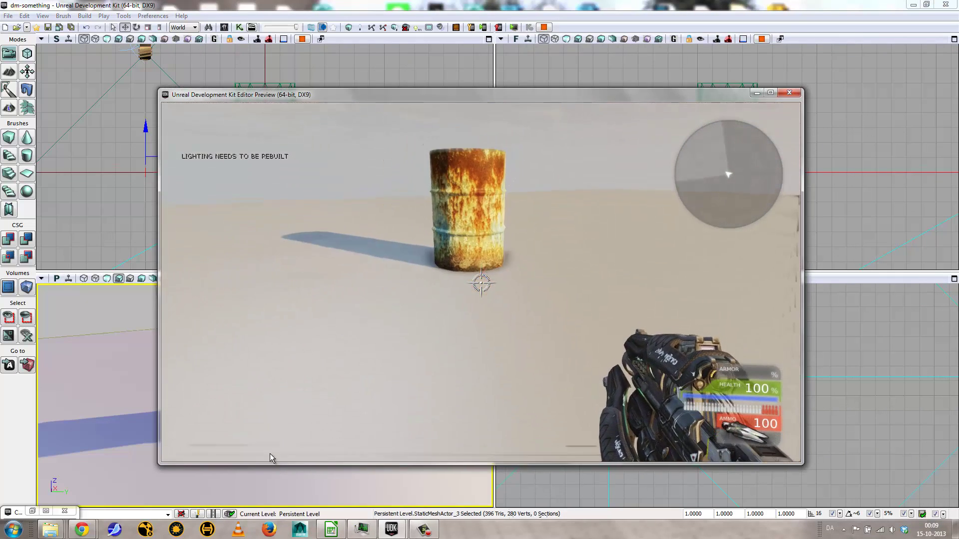
pyautogui.click(262, 412)
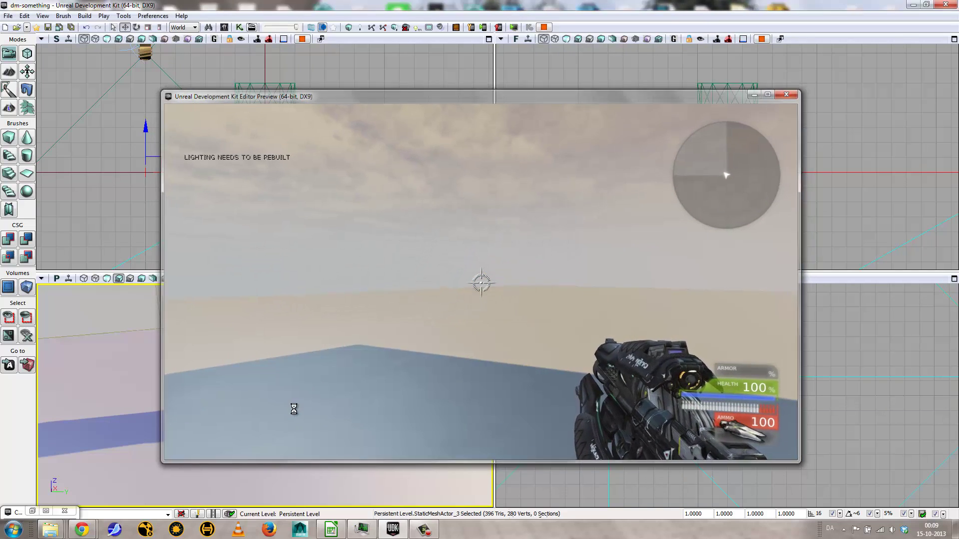
pyautogui.press('Escape')
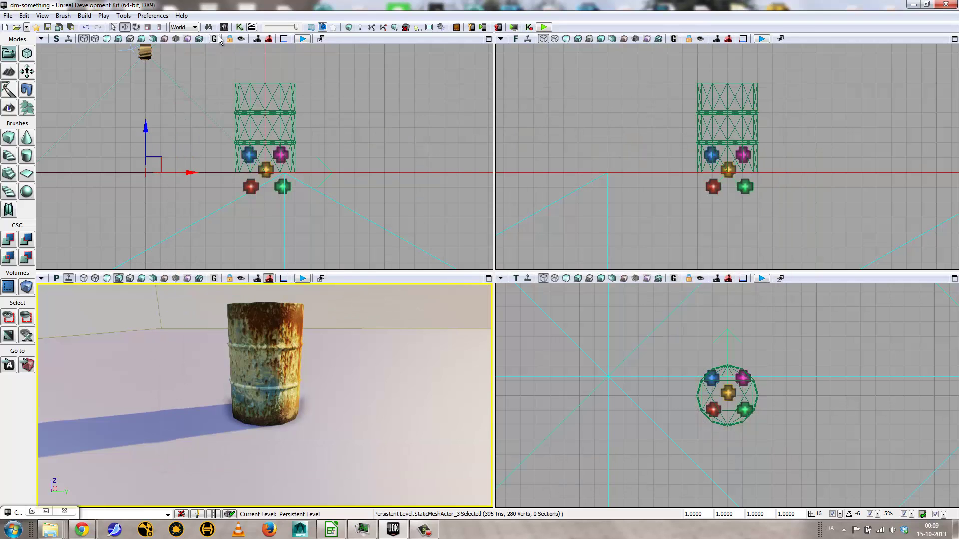
# Step: Open the FirstCan sequence inside Cans in Kismet, set the first Delay's duration to 0.05, and close Kismet
pyautogui.click(239, 27)
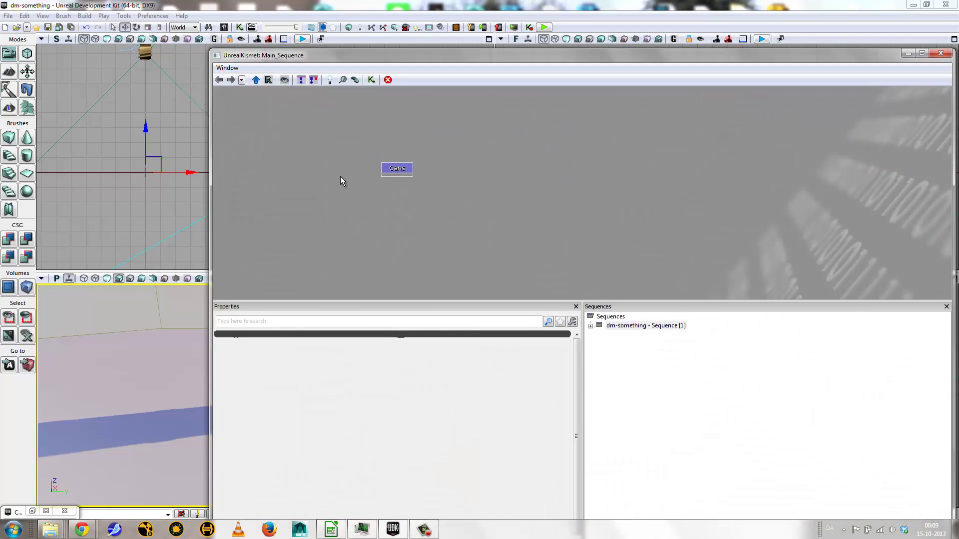
pyautogui.doubleClick(391, 172)
pyautogui.doubleClick(437, 188)
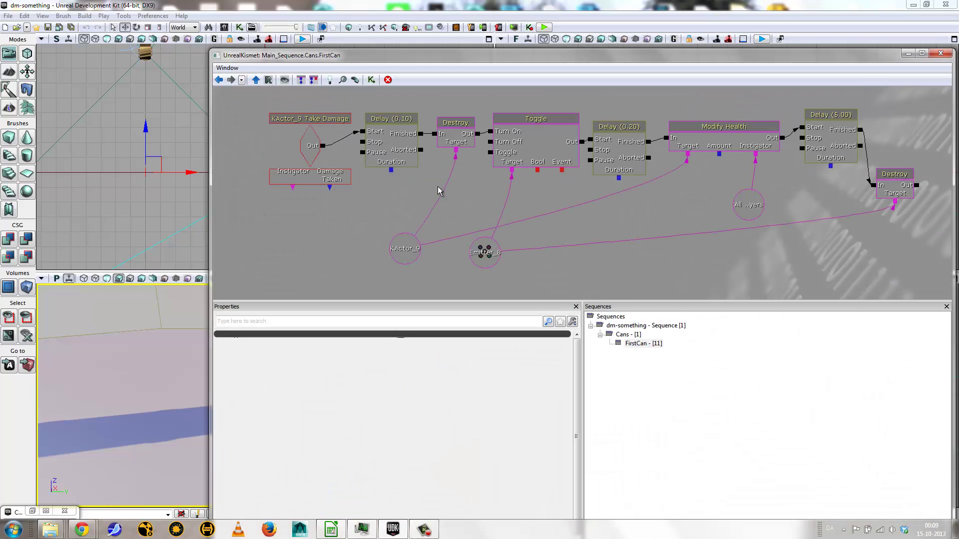
pyautogui.click(388, 120)
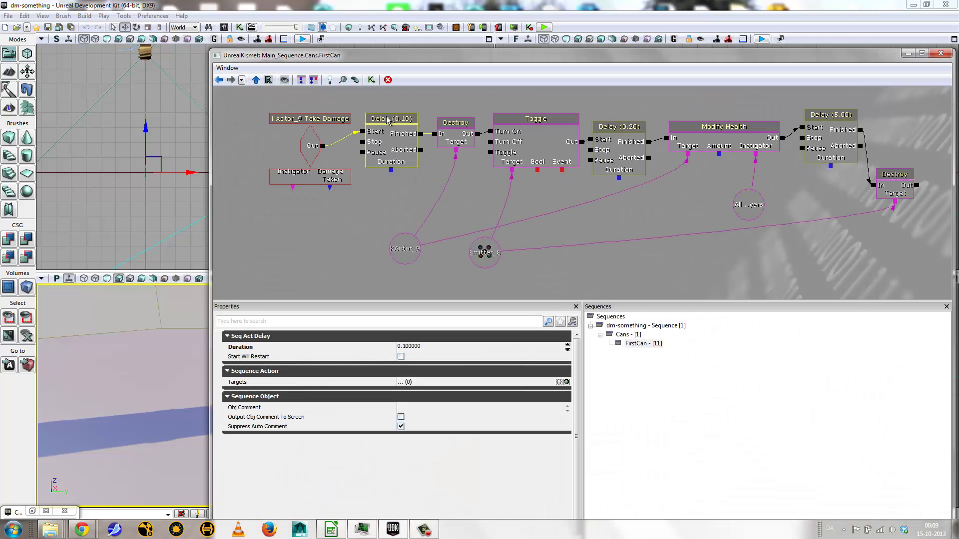
pyautogui.click(406, 346)
pyautogui.moveTo(403, 347); pyautogui.dragTo(471, 348)
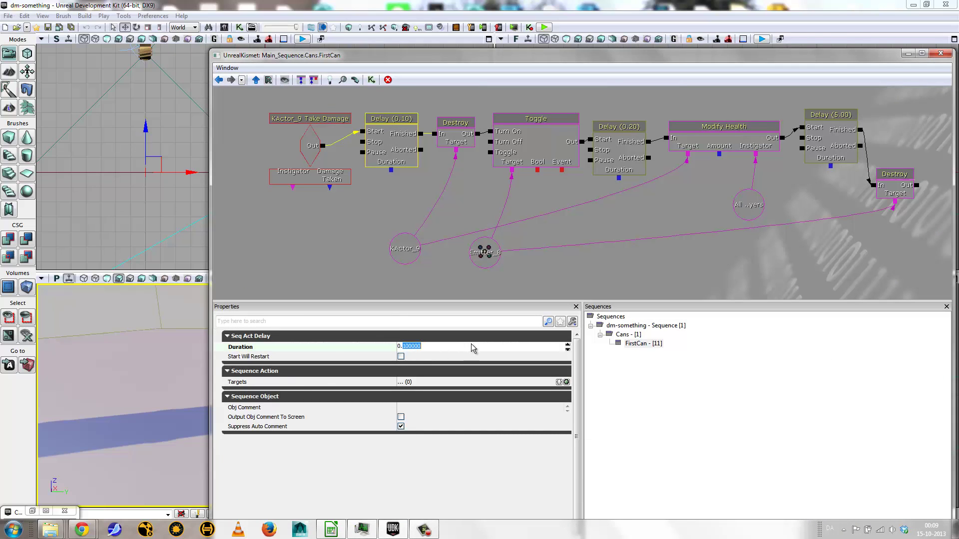
pyautogui.write('05')
pyautogui.press('Return')
pyautogui.click(941, 55)
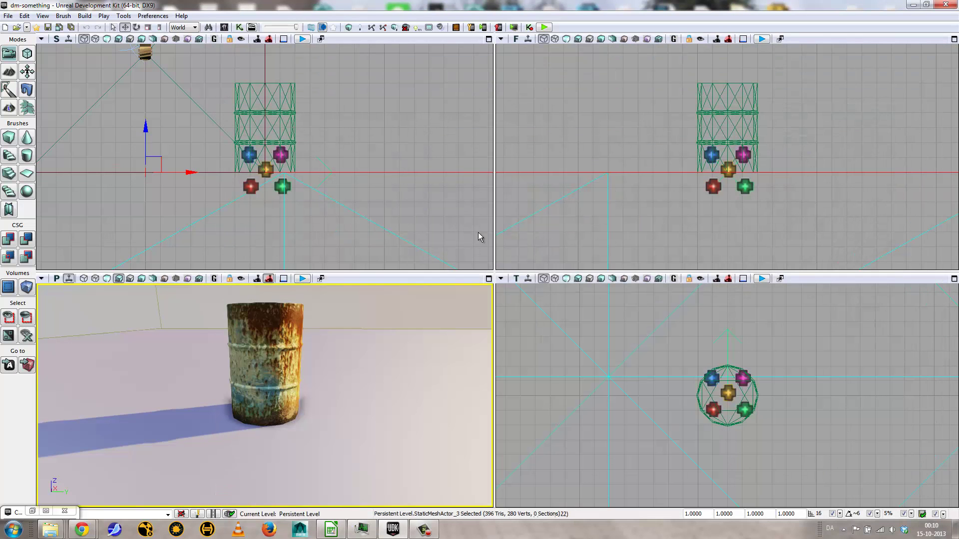
# Step: Play the level from the floor near the barrel, shoot the barrel to test the shorter delay, and exit the preview
pyautogui.rightClick(364, 430)
pyautogui.click(398, 416)
pyautogui.press('s')
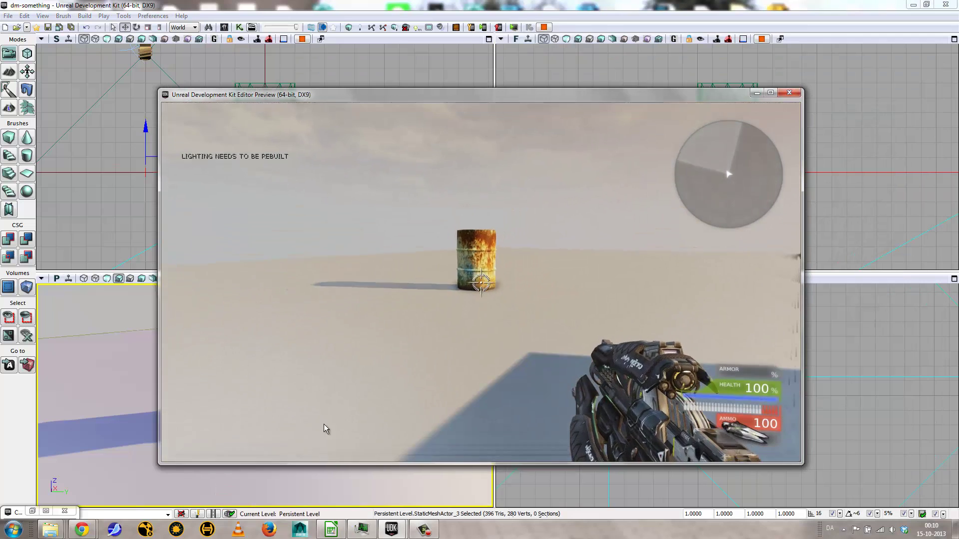
pyautogui.click(322, 421)
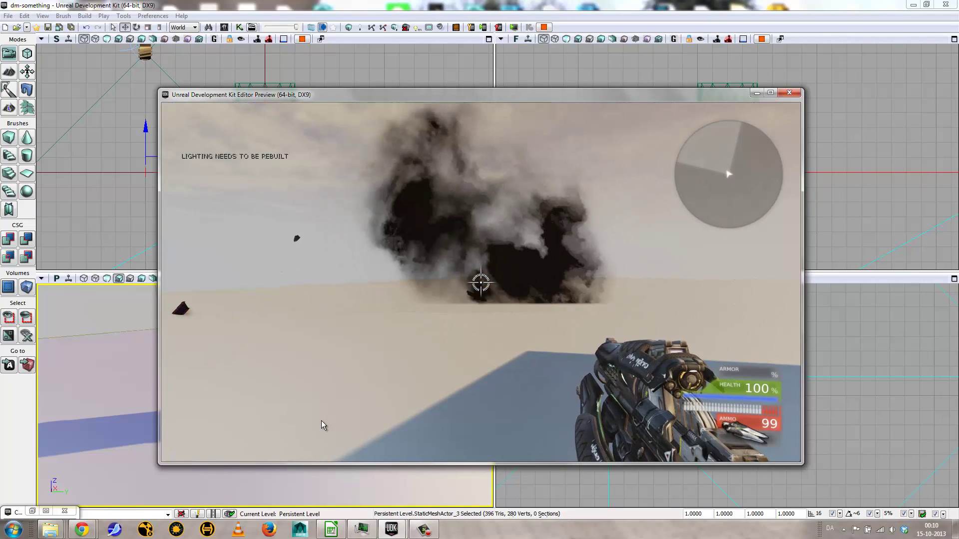
pyautogui.press('Escape')
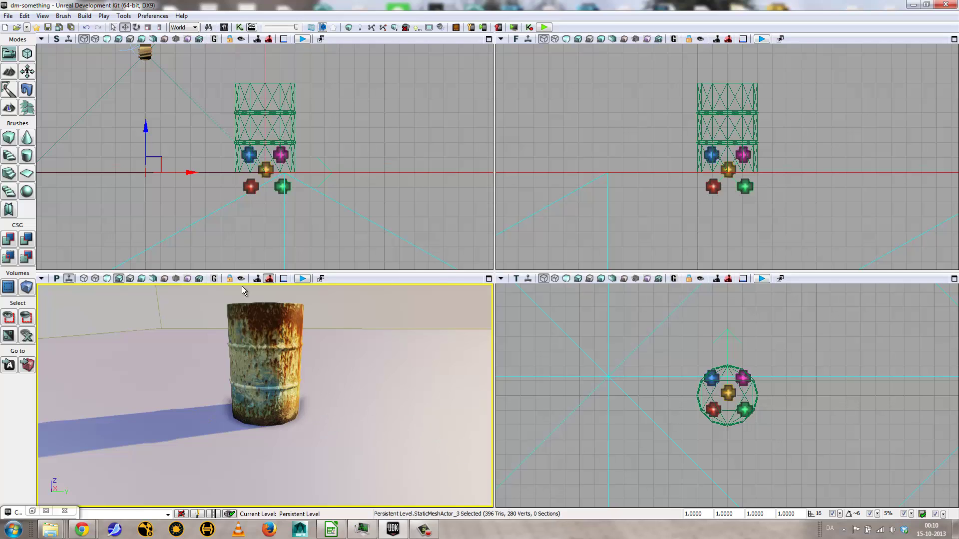
# Step: Save the modified dm-something level package and clear the emitter selection
pyautogui.click(245, 186)
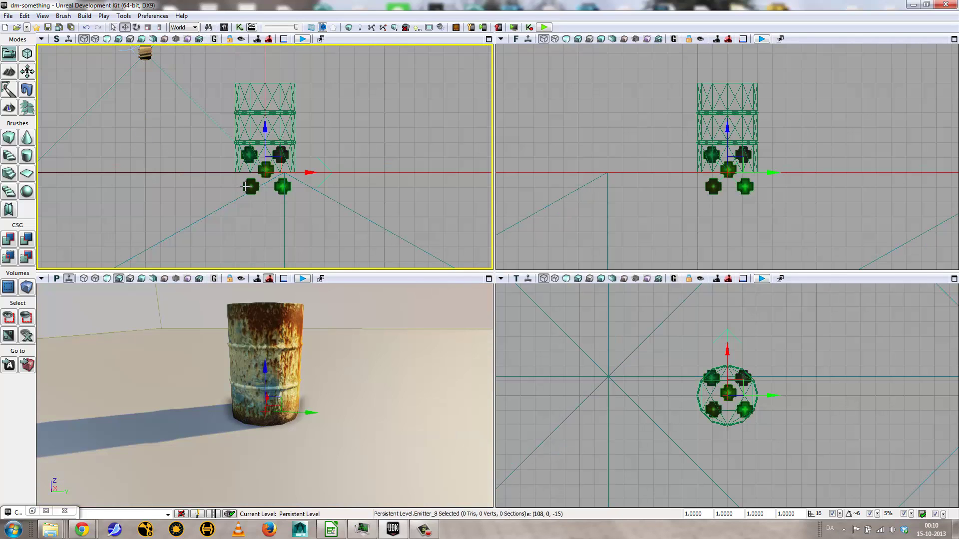
pyautogui.click(8, 16)
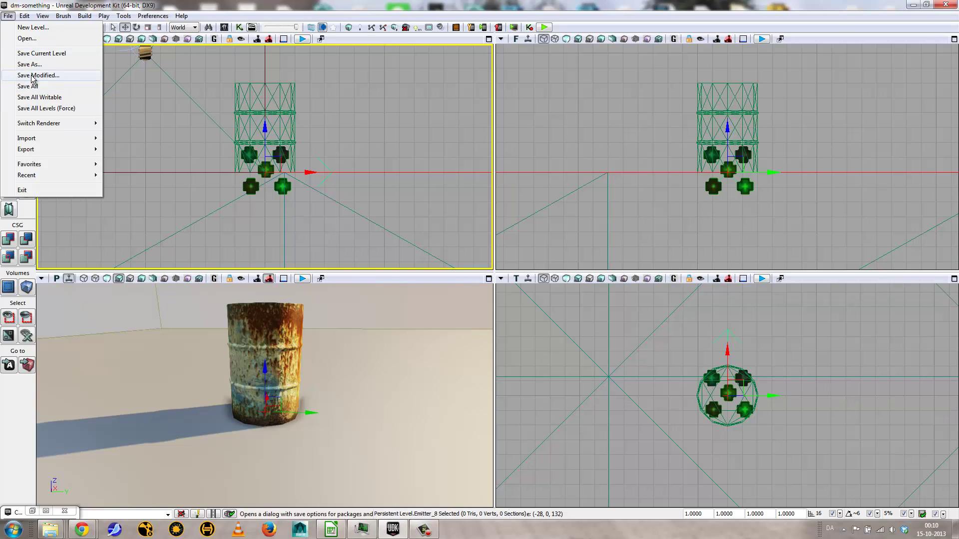
pyautogui.click(35, 75)
pyautogui.click(457, 344)
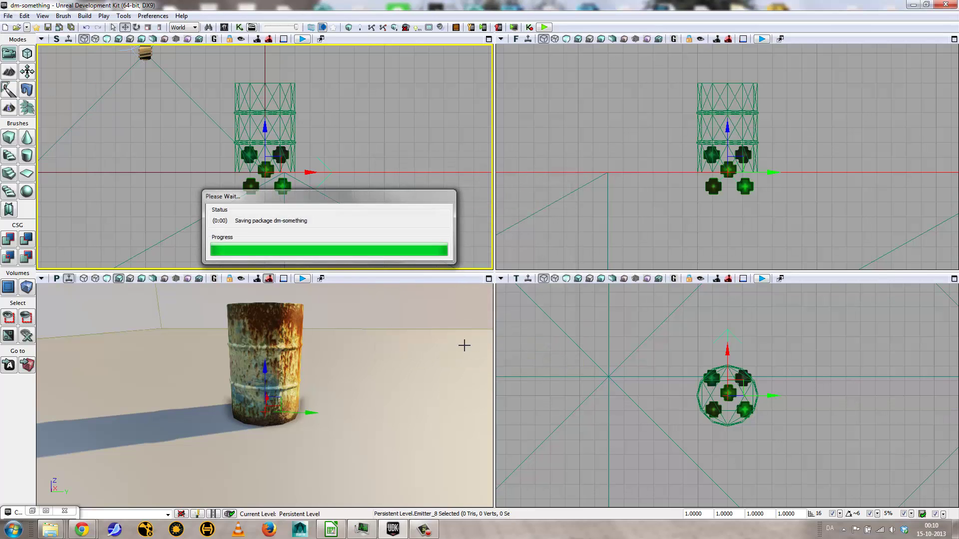
pyautogui.press('Escape')
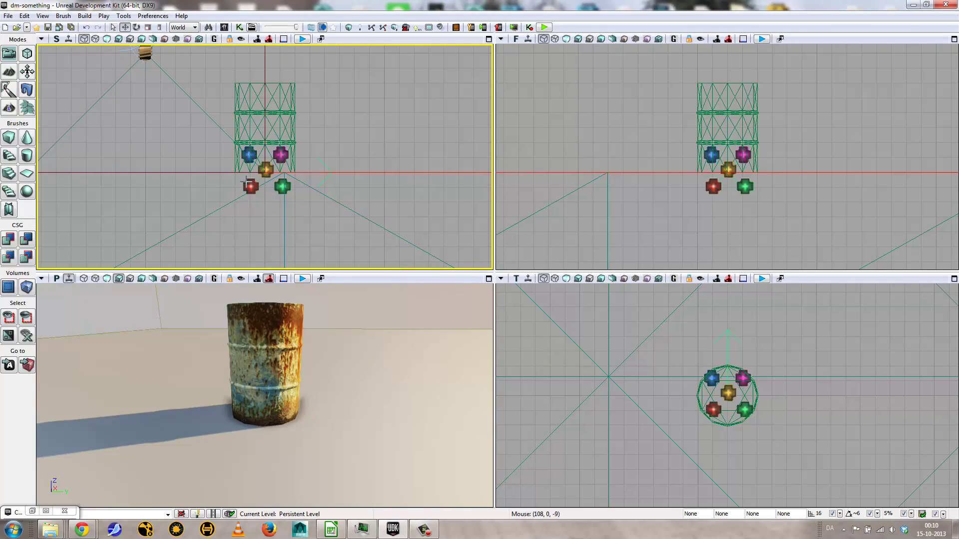
# Step: Create a prefab named ExplodingCan in MyPackage from the barrel and its emitter, including the FirstCan sequence, without replacing the original actors
pyautogui.click(253, 98)
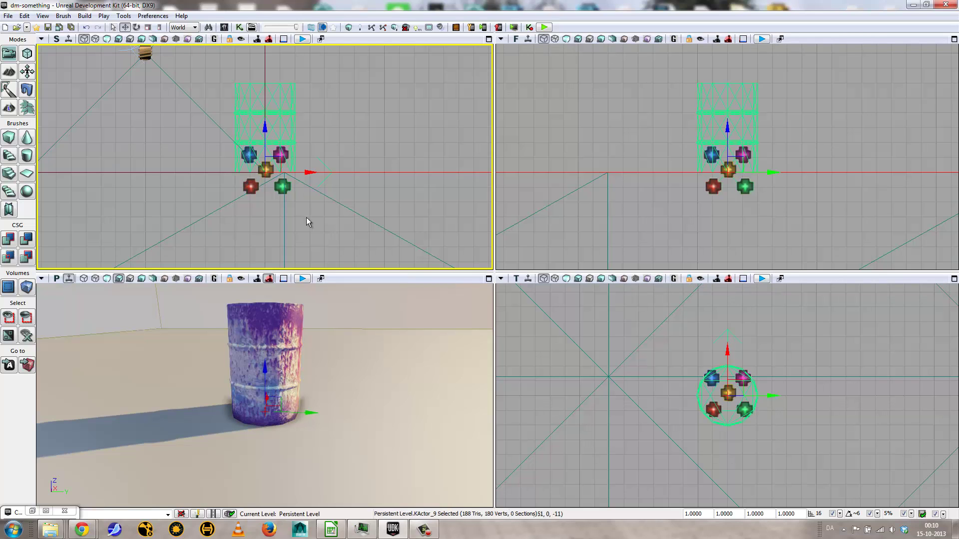
pyautogui.keyDown('ctrl'); pyautogui.click(249, 192); pyautogui.keyUp('ctrl')
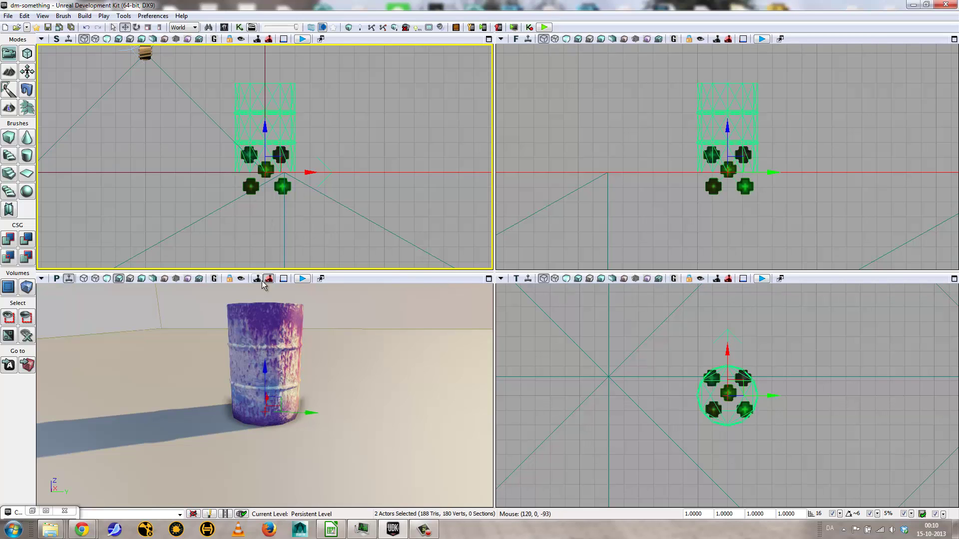
pyautogui.rightClick(287, 113)
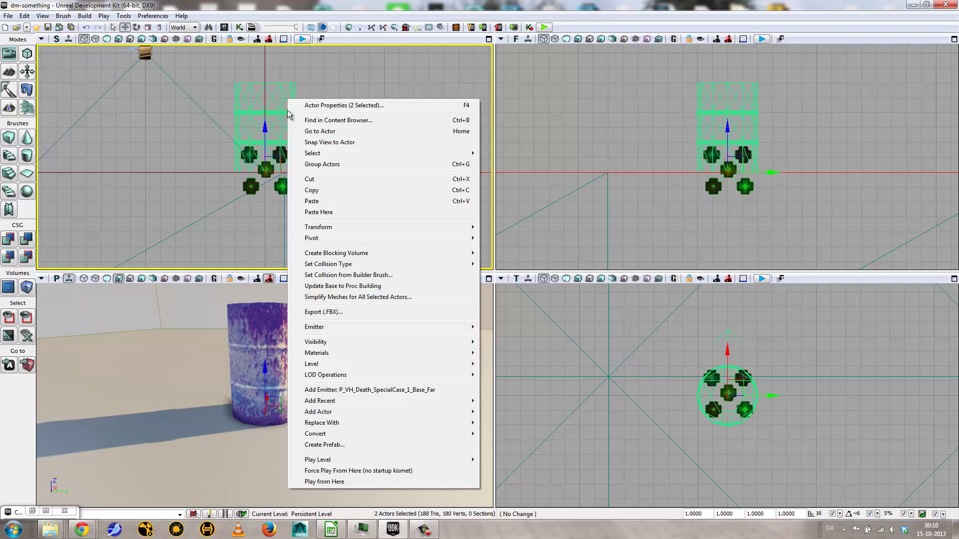
pyautogui.click(340, 446)
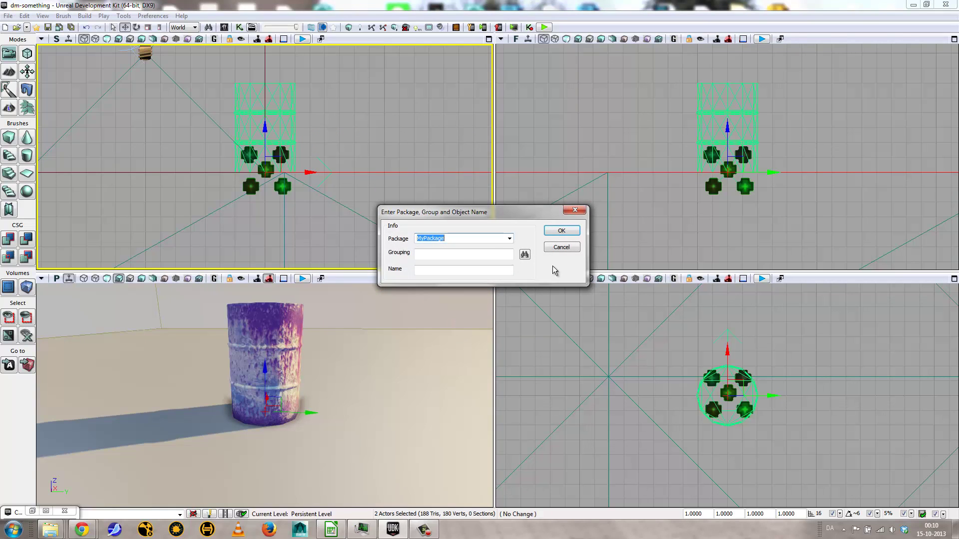
pyautogui.click(524, 255)
pyautogui.click(550, 223)
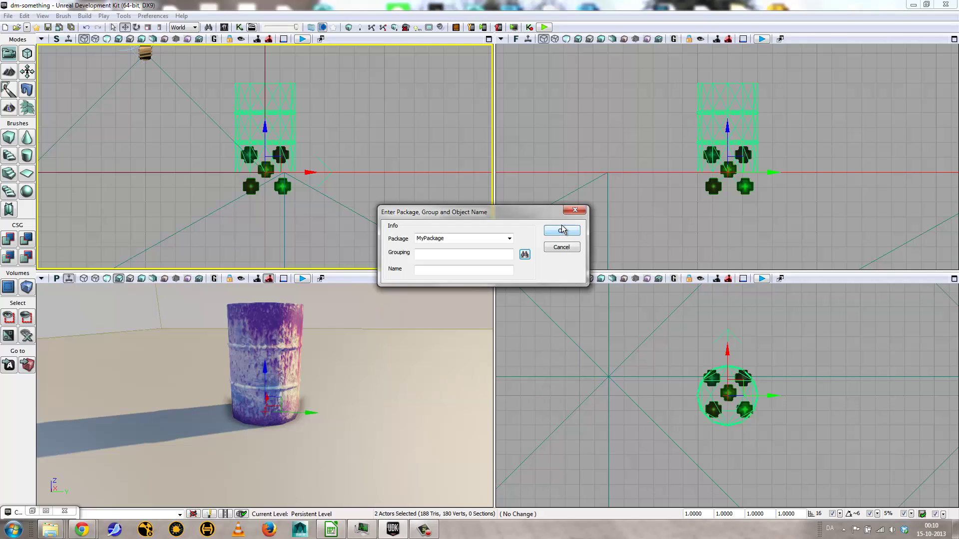
pyautogui.click(430, 271)
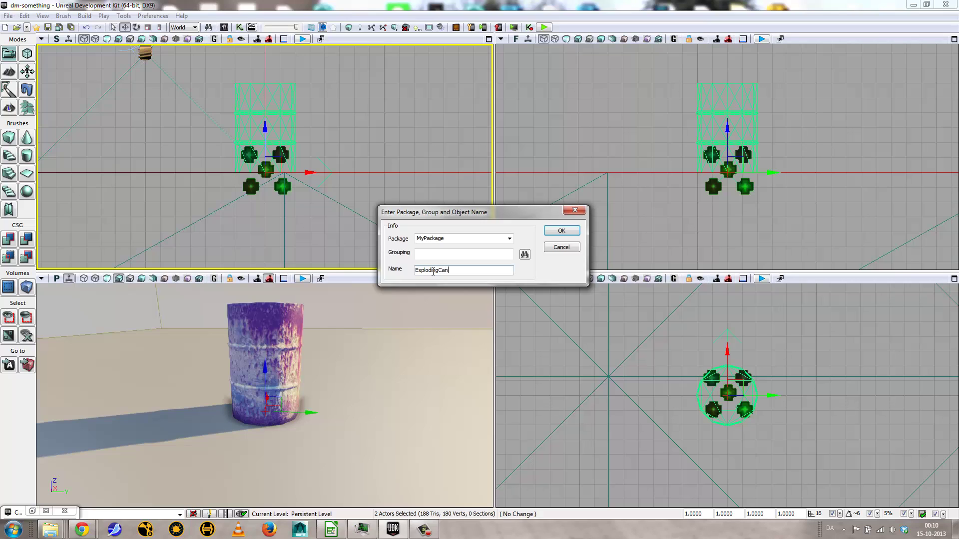
pyautogui.click(574, 233)
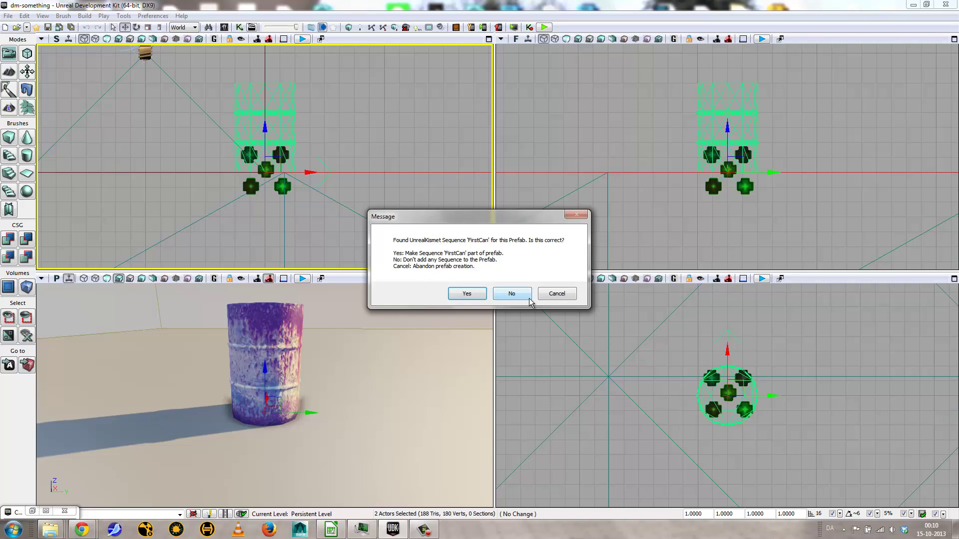
pyautogui.click(467, 294)
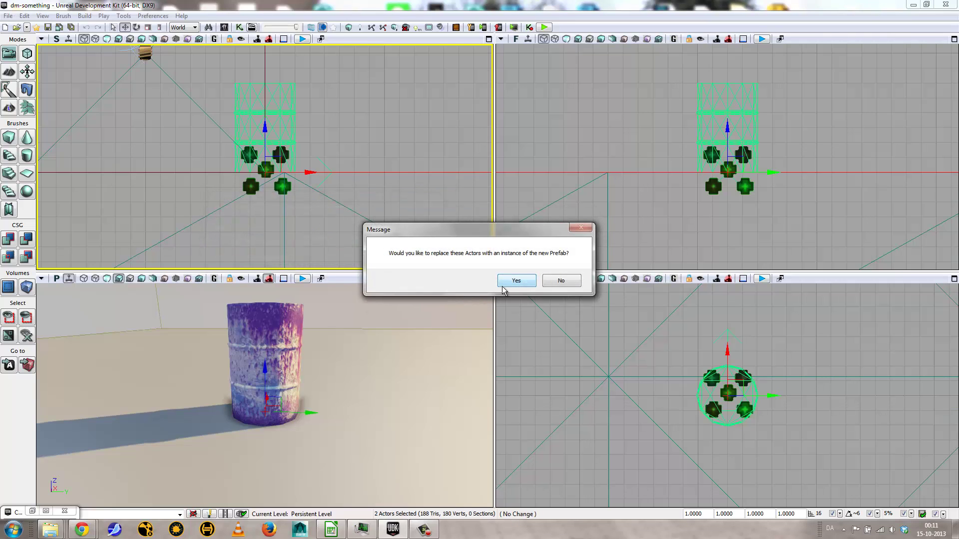
pyautogui.click(553, 281)
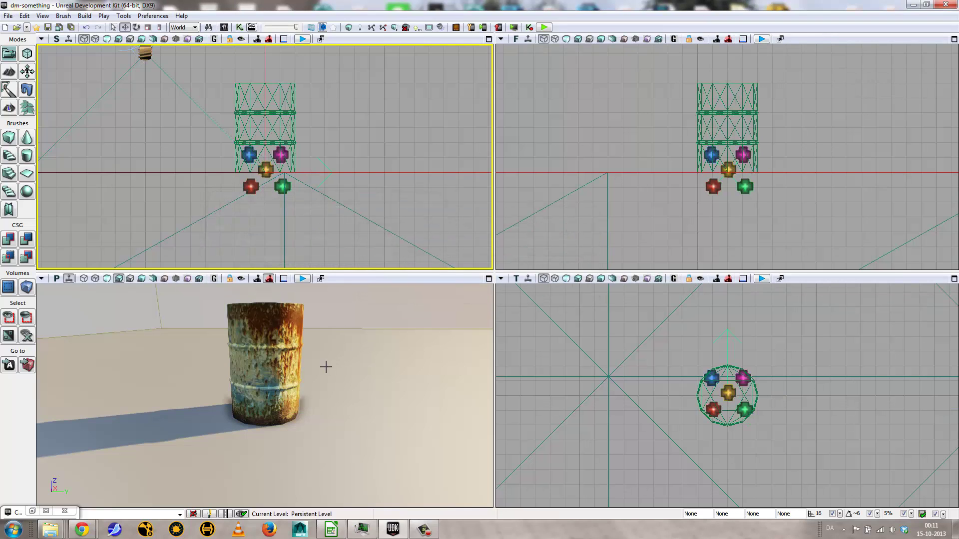
# Step: Play the level from a spot farther from the original barrel, shoot it to test the explosion, and exit the preview
pyautogui.moveTo(406, 412); pyautogui.dragTo(244, 450, button='right')
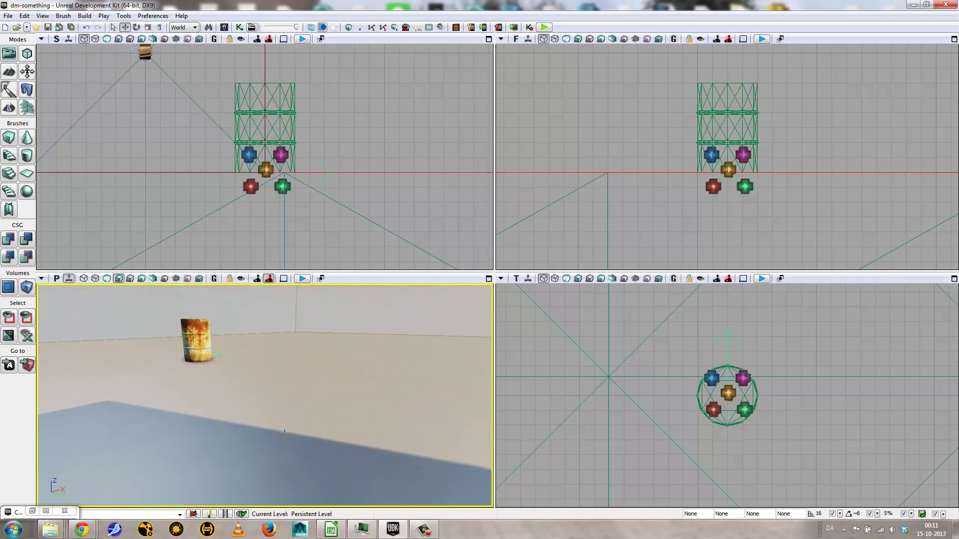
pyautogui.rightClick(245, 450)
pyautogui.click(282, 432)
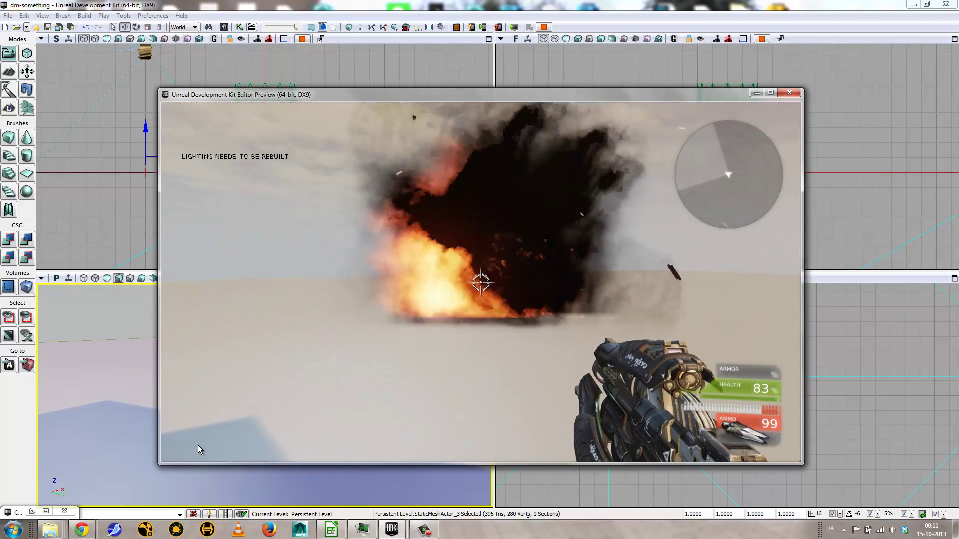
pyautogui.press('Escape')
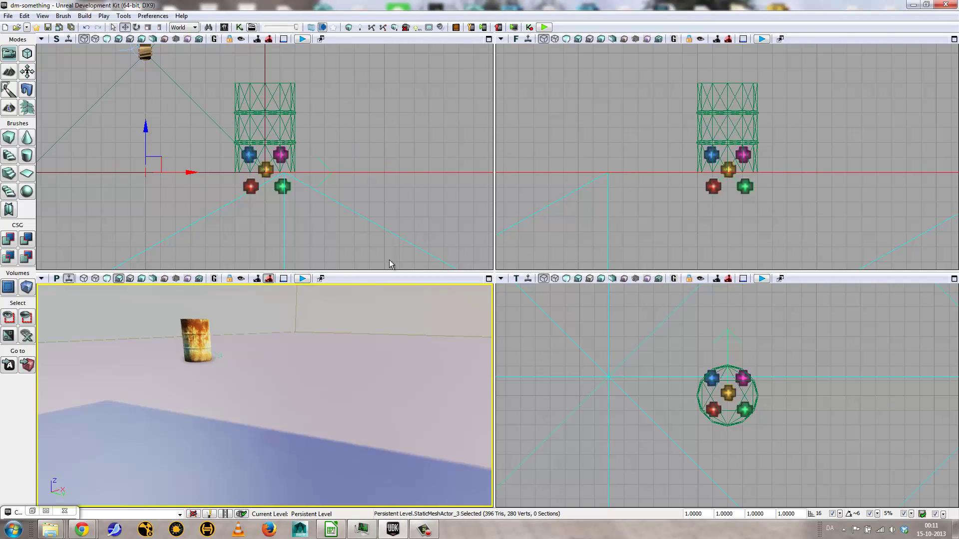
# Step: Open the Content Browser, remove the Particle Systems filter and search all assets for "exploding"
pyautogui.click(32, 511)
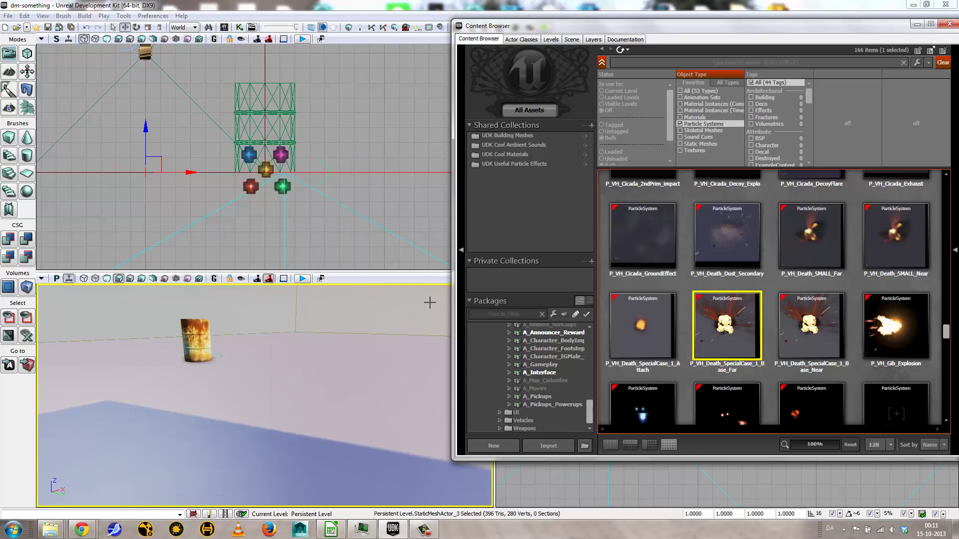
pyautogui.click(692, 127)
pyautogui.click(691, 126)
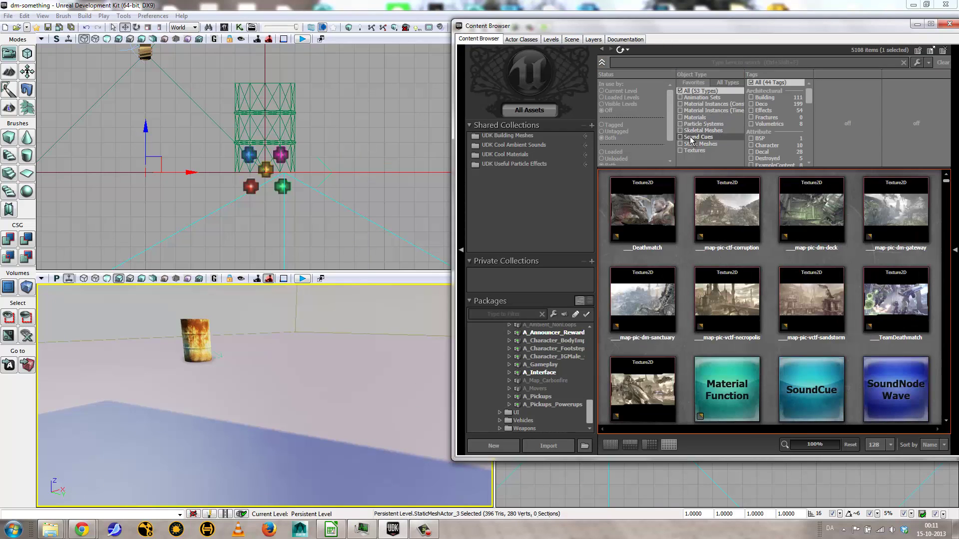
pyautogui.click(690, 63)
pyautogui.write('exploding')
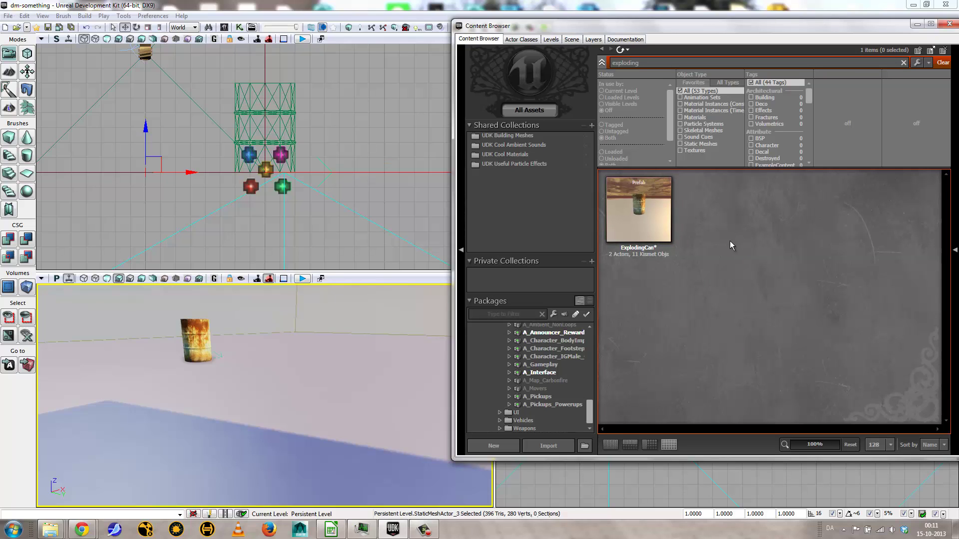
# Step: Place three instances of the ExplodingCan prefab on the floor, spaced from beside the original barrel toward the camera
pyautogui.moveTo(643, 221); pyautogui.dragTo(292, 363)
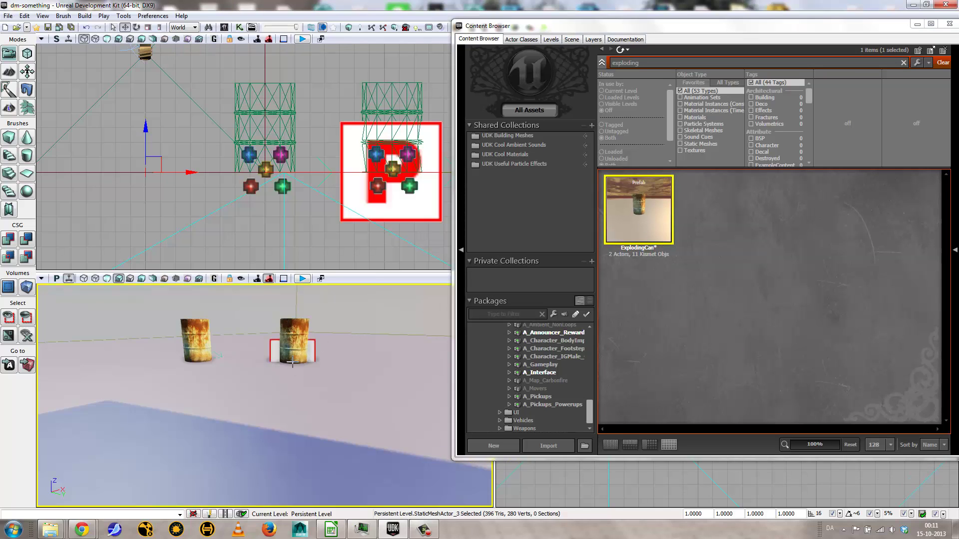
pyautogui.moveTo(639, 212); pyautogui.dragTo(382, 379)
pyautogui.moveTo(623, 268); pyautogui.dragTo(402, 434)
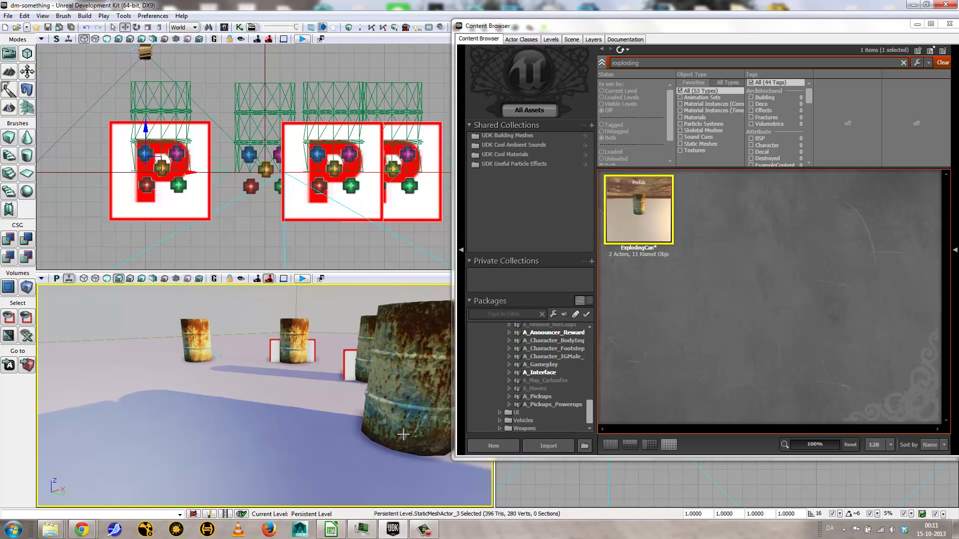
# Step: Play the level from the shadowed floor near the prefab barrels, shoot to test their explosions, and exit the preview
pyautogui.moveTo(173, 455); pyautogui.dragTo(189, 452)
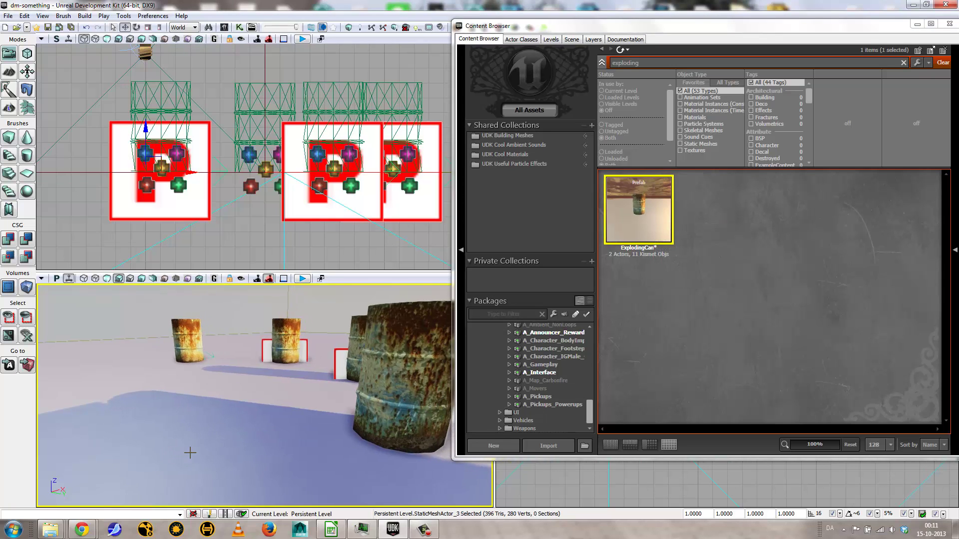
pyautogui.rightClick(199, 418)
pyautogui.click(236, 400)
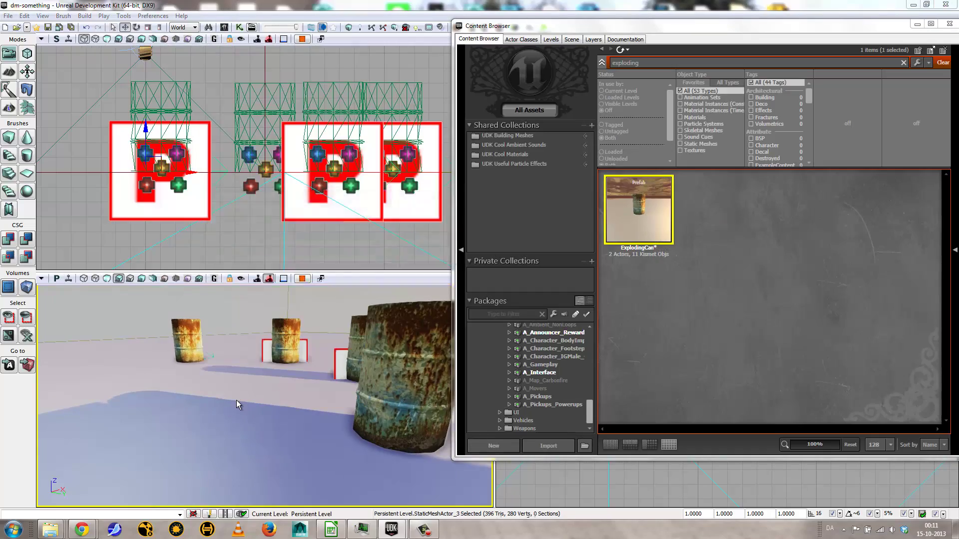
pyautogui.press('s')
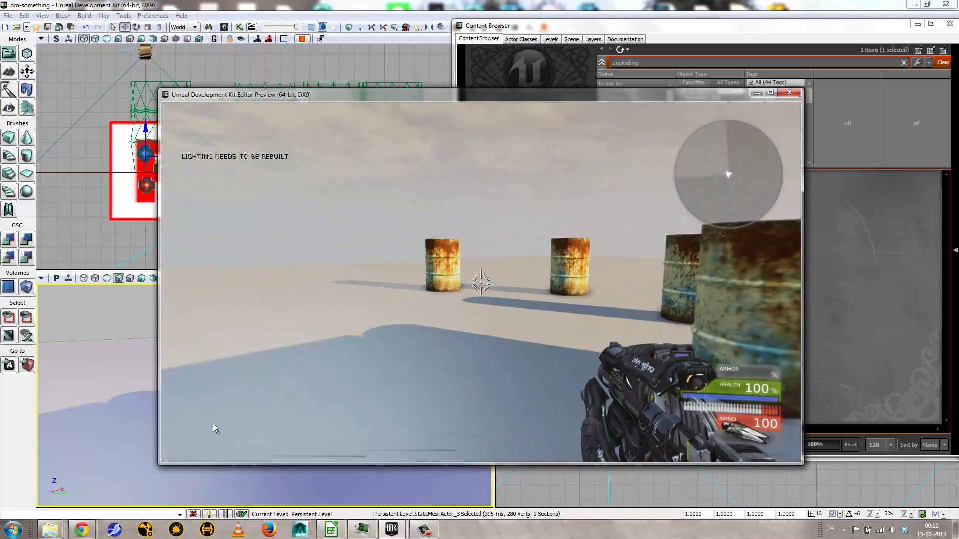
pyautogui.click(200, 409)
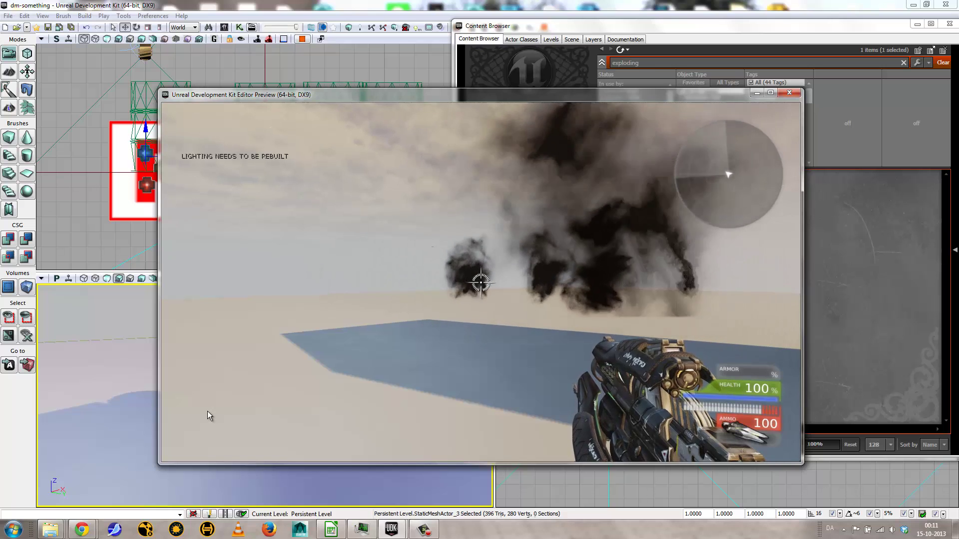
pyautogui.press('Escape')
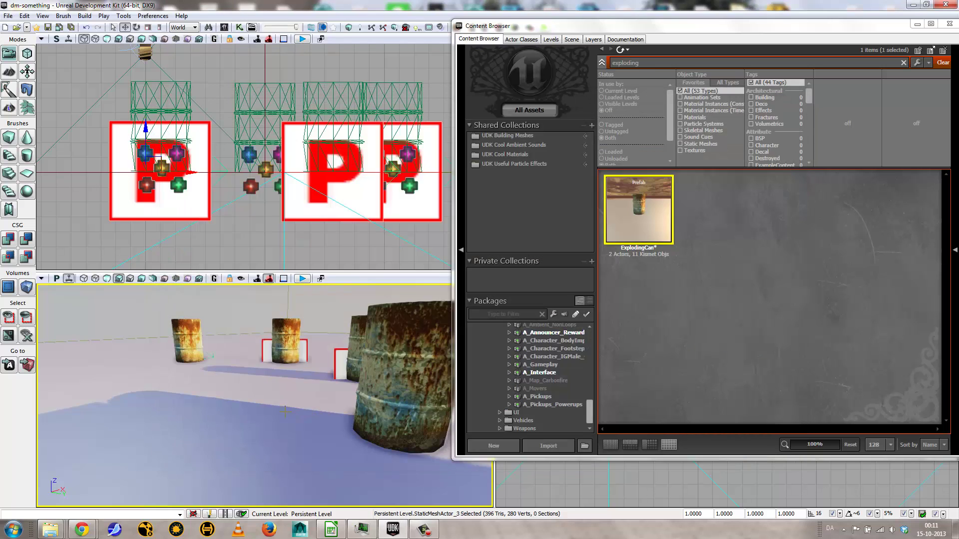
# Step: Place six more instances of the ExplodingCan prefab across the floor, in the block's shadow and spread around it
pyautogui.moveTo(339, 344); pyautogui.dragTo(356, 302)
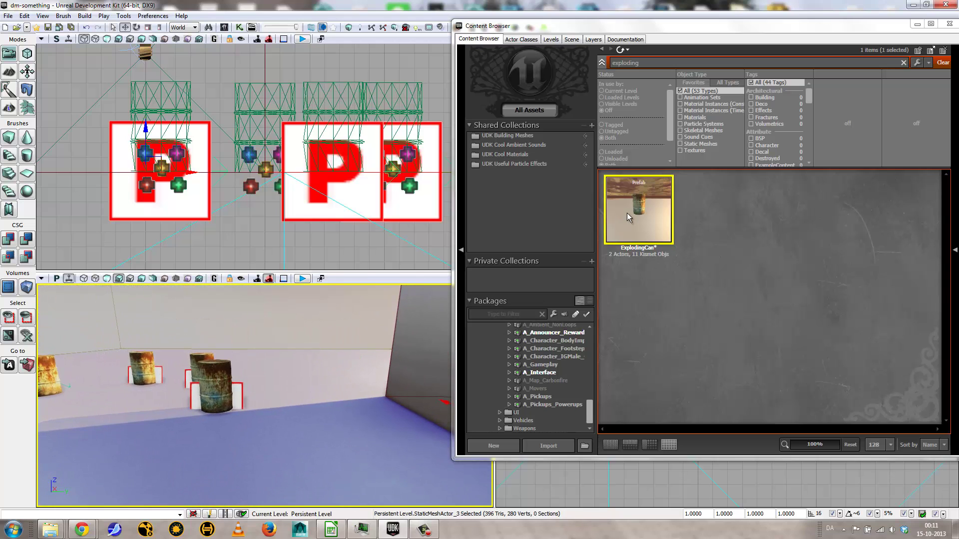
pyautogui.moveTo(627, 212); pyautogui.dragTo(250, 440)
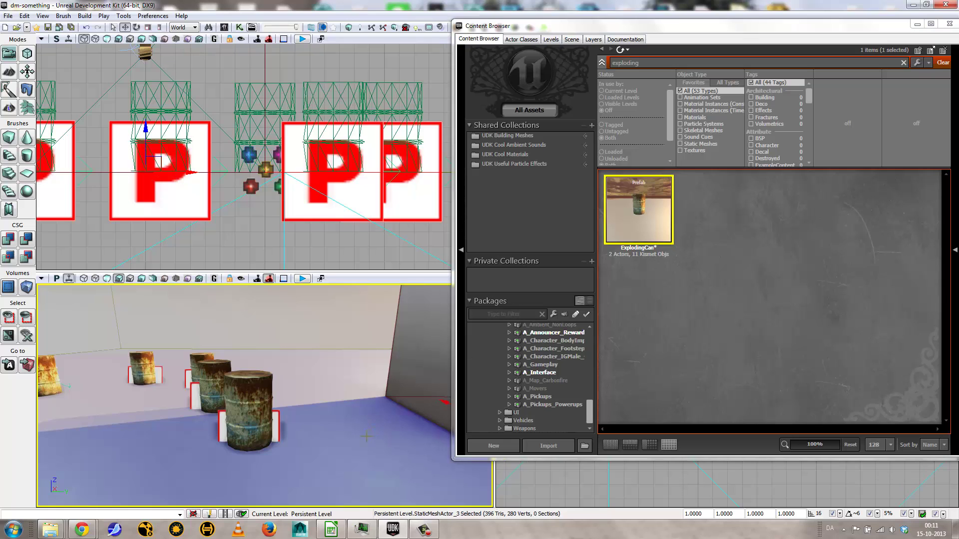
pyautogui.moveTo(366, 436); pyautogui.dragTo(414, 464)
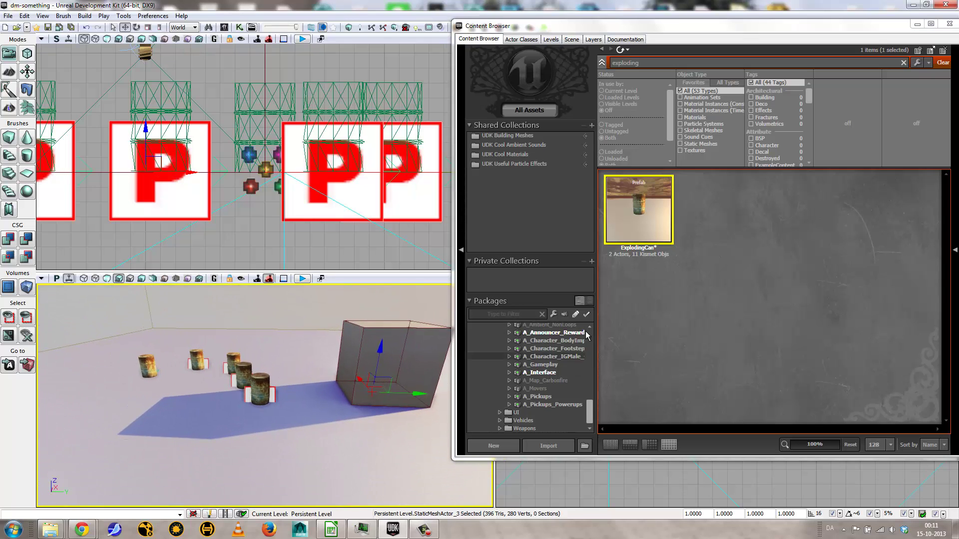
pyautogui.moveTo(638, 209); pyautogui.dragTo(305, 435)
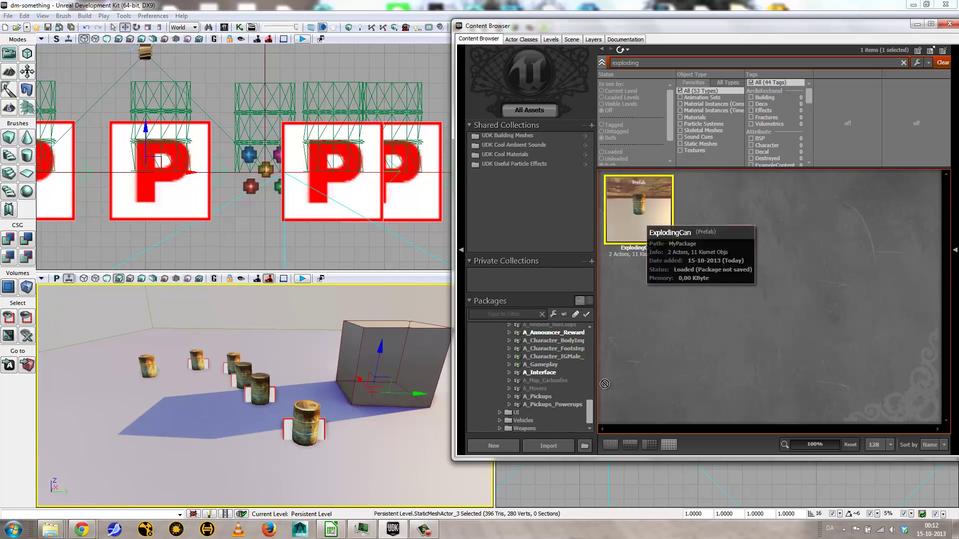
pyautogui.moveTo(604, 383); pyautogui.dragTo(398, 477)
pyautogui.moveTo(628, 229); pyautogui.dragTo(86, 452)
pyautogui.moveTo(67, 388); pyautogui.dragTo(65, 384)
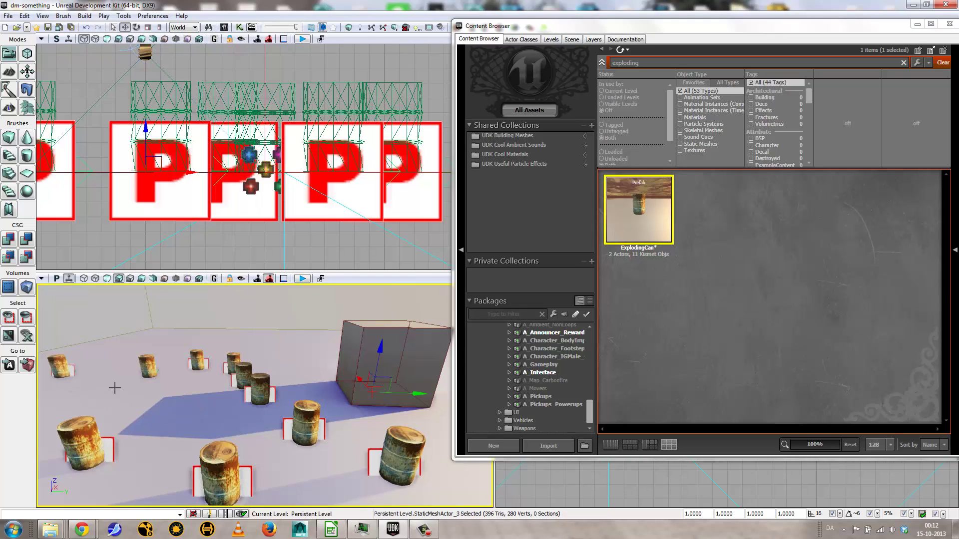
# Step: Play the level from the open floor just in front of the original barrel, shoot to test the explosions, and exit the preview
pyautogui.rightClick(127, 400)
pyautogui.click(142, 376)
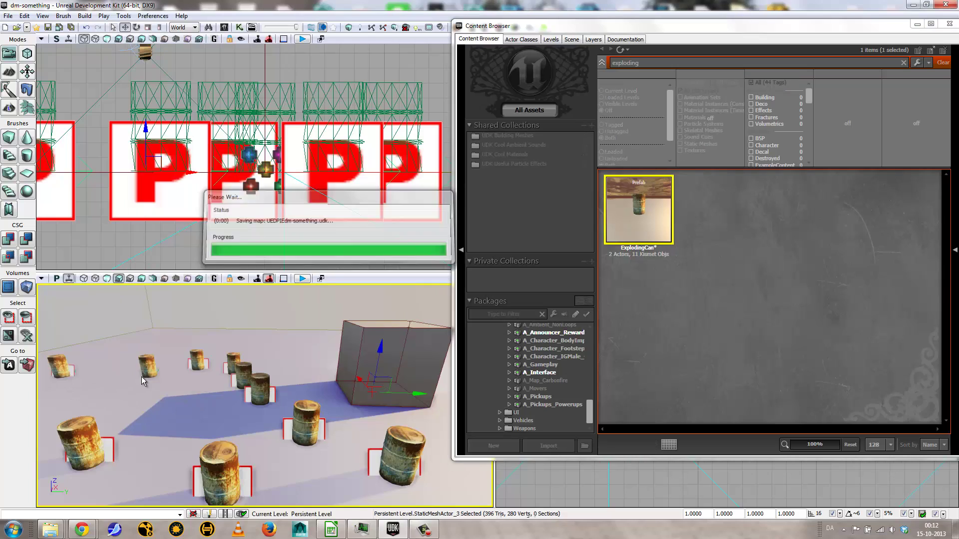
pyautogui.press('w')
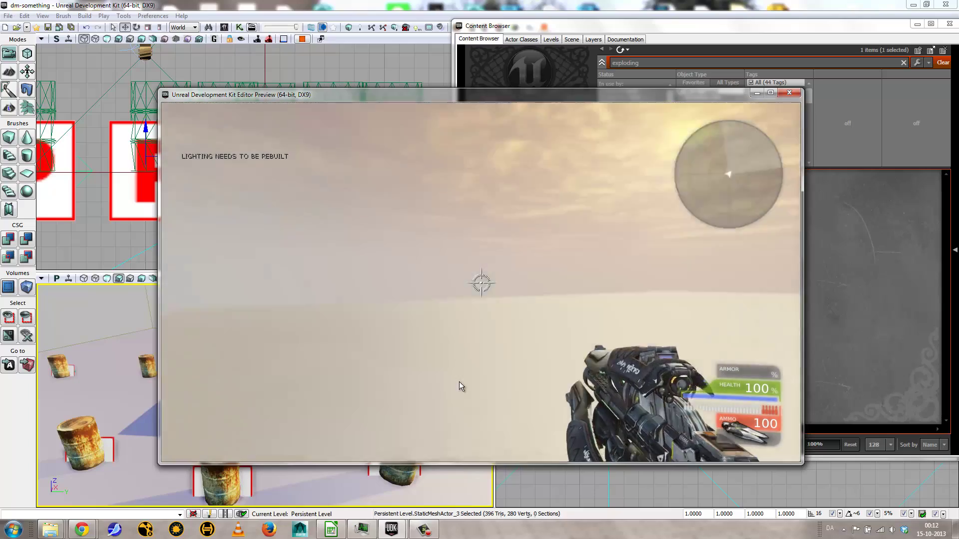
pyautogui.moveTo(689, 393)
pyautogui.click(735, 385)
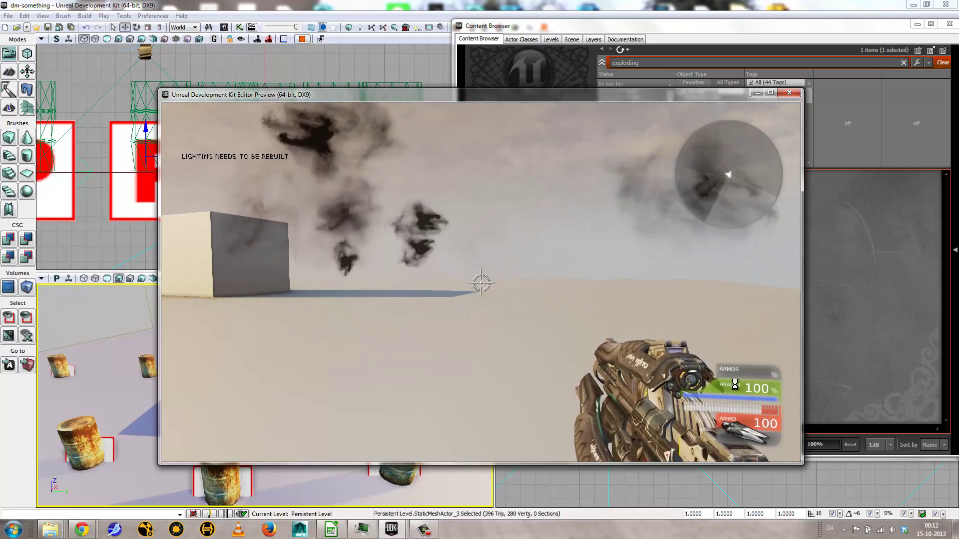
pyautogui.press('Escape')
# Step: Play the level again from the floor amid the prefab barrels, shoot a nearby barrel to test its damage, and exit
pyautogui.rightClick(182, 429)
pyautogui.click(269, 414)
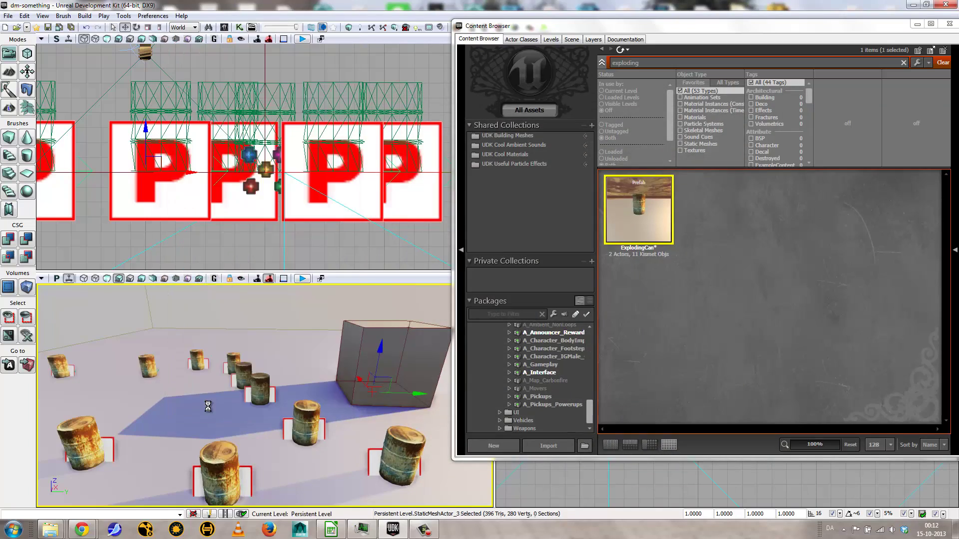
pyautogui.press('w')
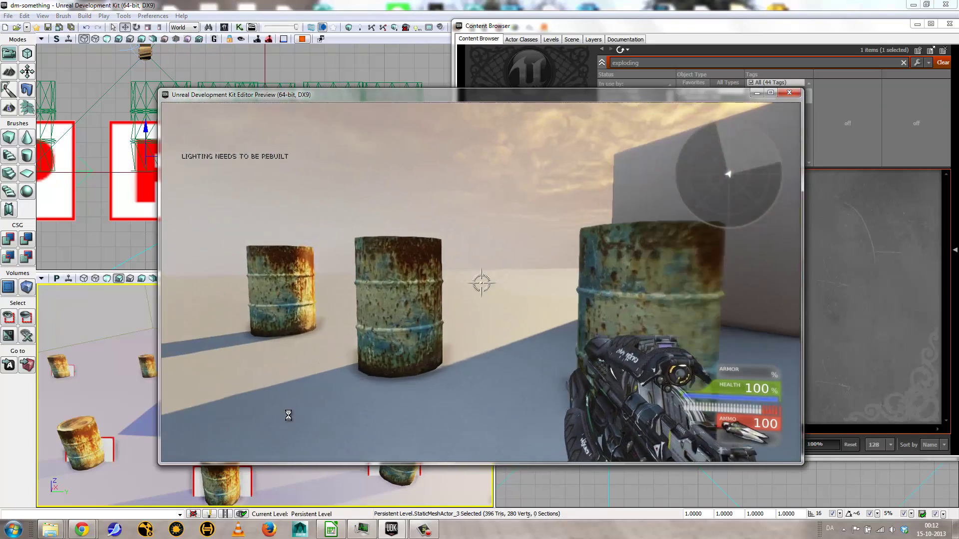
pyautogui.click(264, 417)
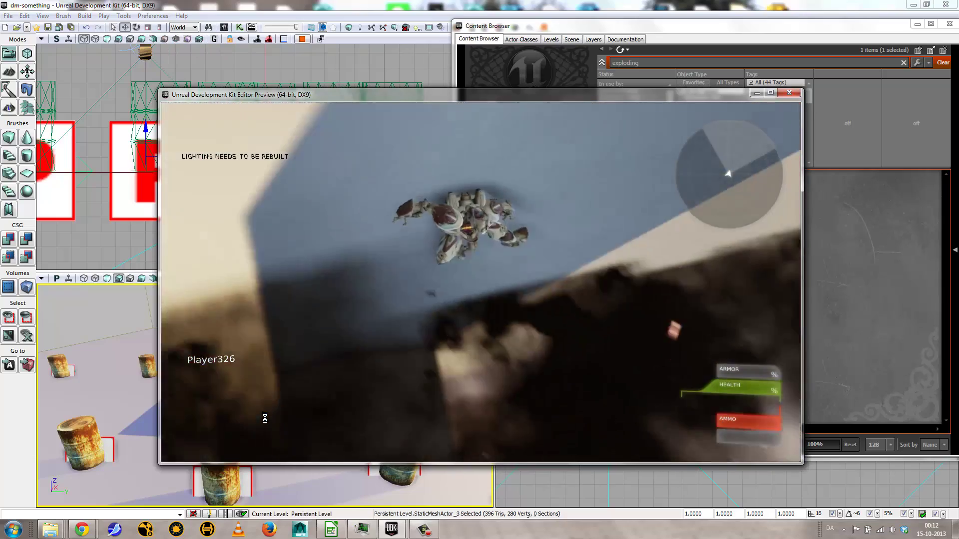
pyautogui.press('Escape')
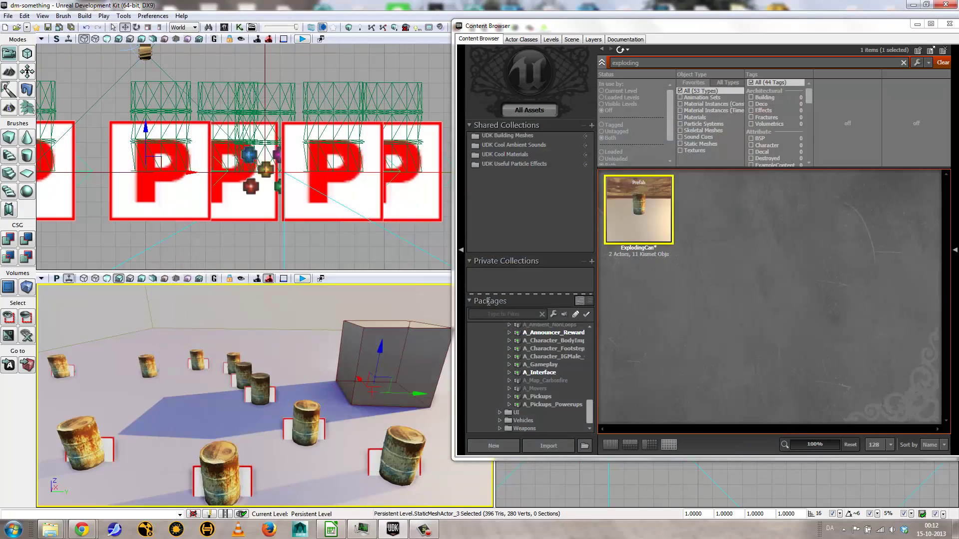
# Step: Select a prefab barrel near the block, open the level's Kismet, and expand the Prefabs group in the dm-something sequence tree
pyautogui.moveTo(500, 26); pyautogui.dragTo(680, 123)
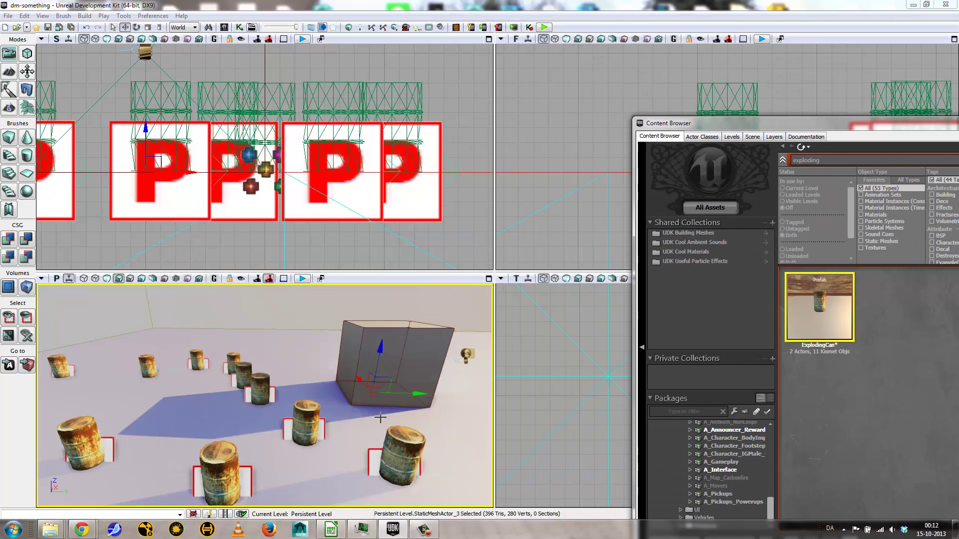
pyautogui.click(310, 420)
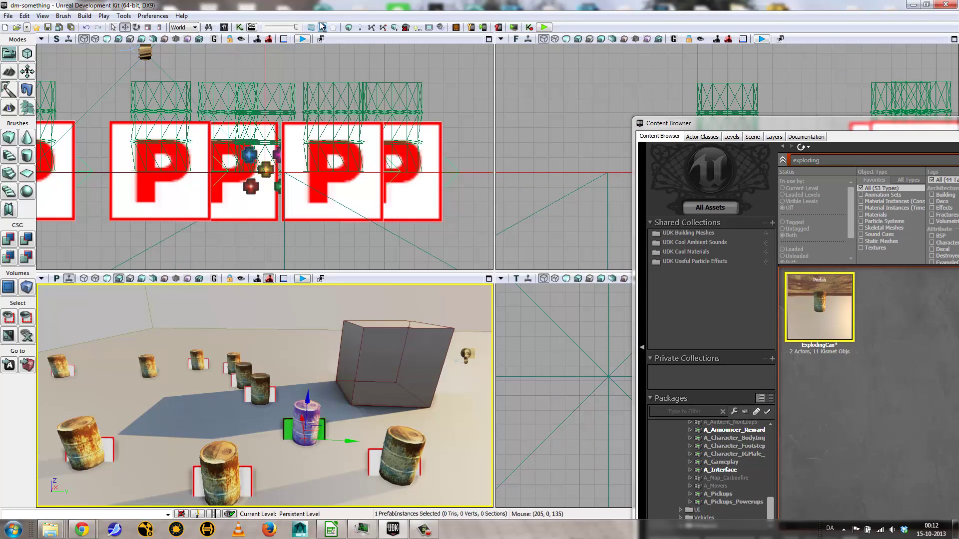
pyautogui.click(252, 29)
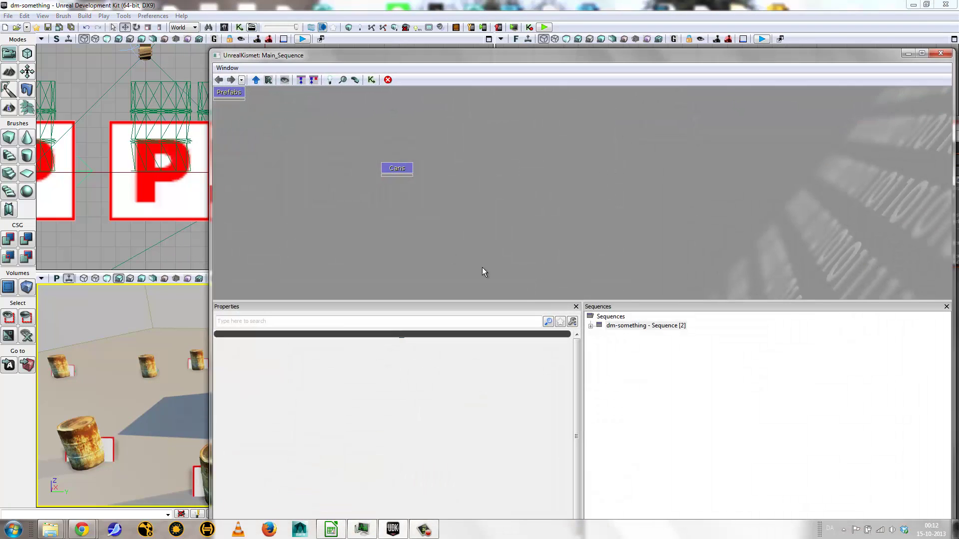
pyautogui.click(592, 327)
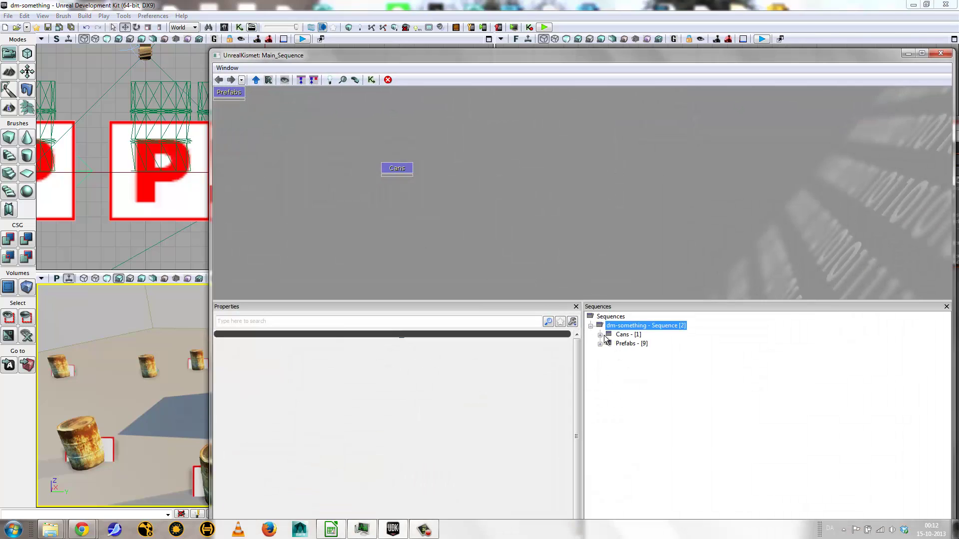
pyautogui.click(601, 334)
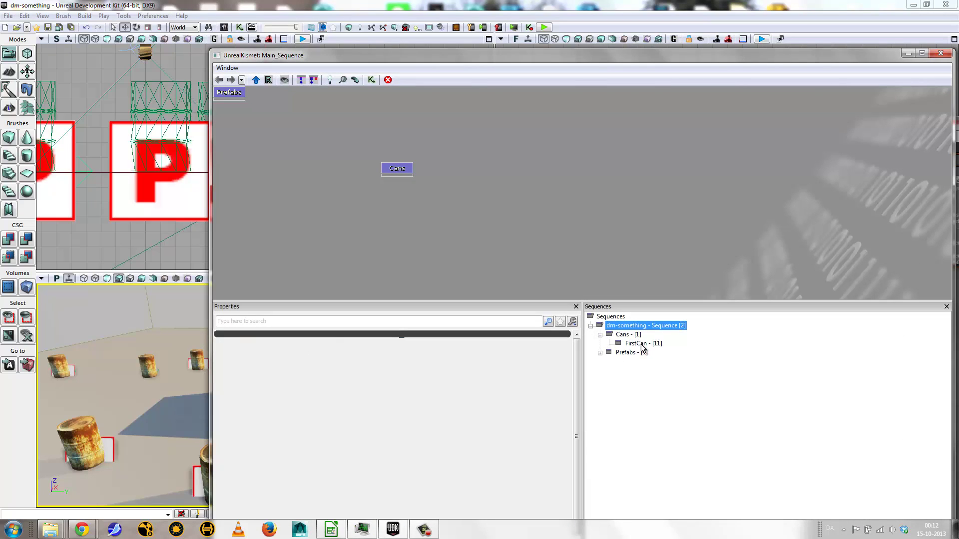
pyautogui.click(600, 335)
pyautogui.click(600, 344)
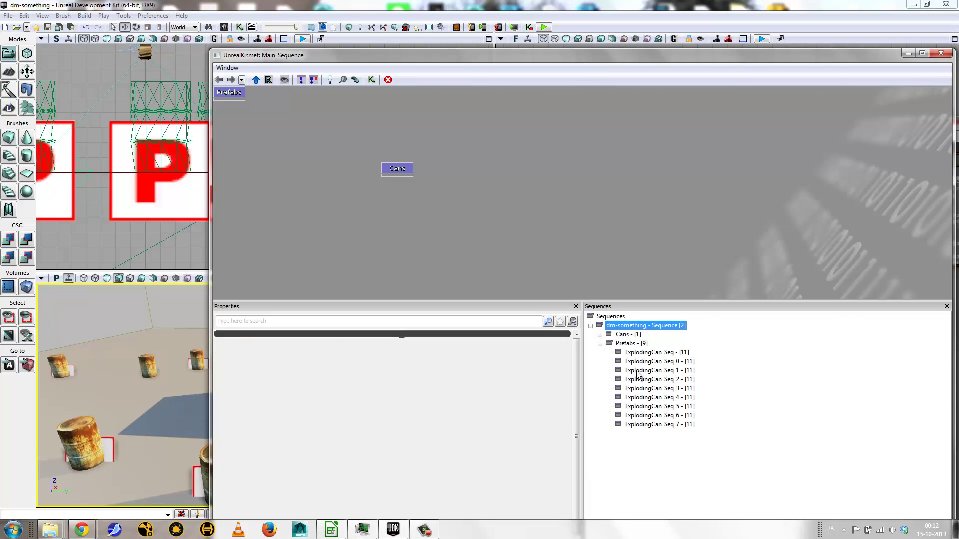
# Step: Inspect the Kismet sequences of the prefab barrels one after another, from ExplodingCan_Seq through ExplodingCan_Seq_4
pyautogui.click(647, 354)
pyautogui.click(643, 362)
pyautogui.click(644, 370)
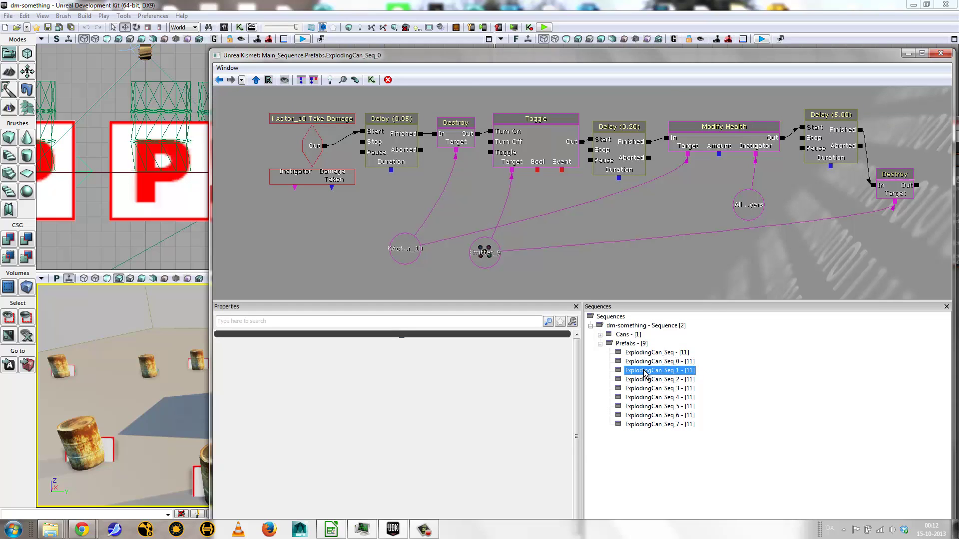
pyautogui.click(644, 379)
pyautogui.click(646, 388)
pyautogui.click(649, 397)
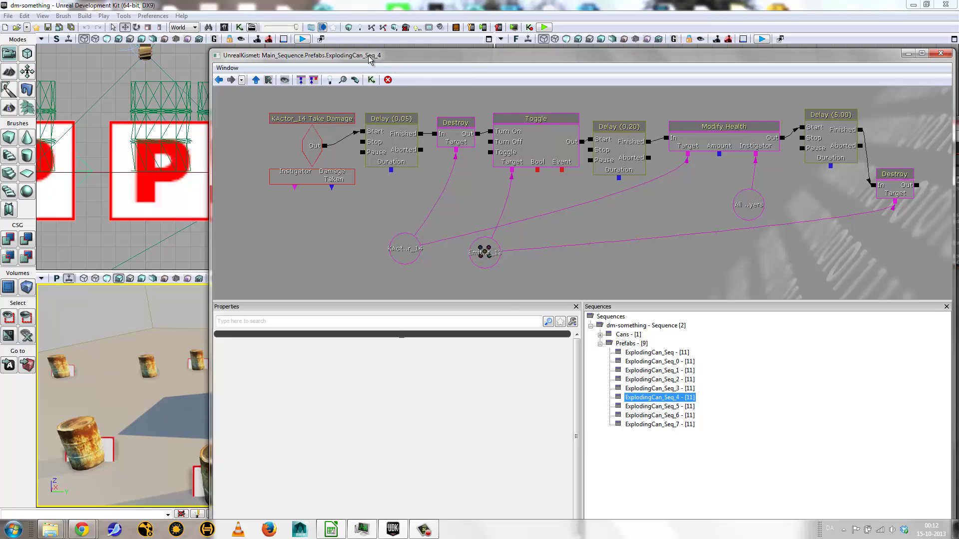
pyautogui.moveTo(383, 58); pyautogui.dragTo(244, 70)
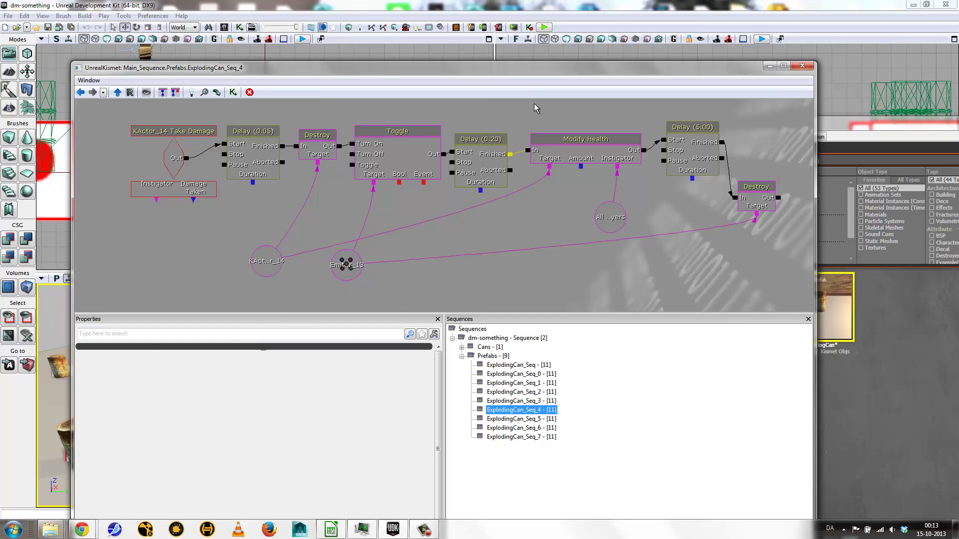
pyautogui.moveTo(535, 67); pyautogui.dragTo(542, 105)
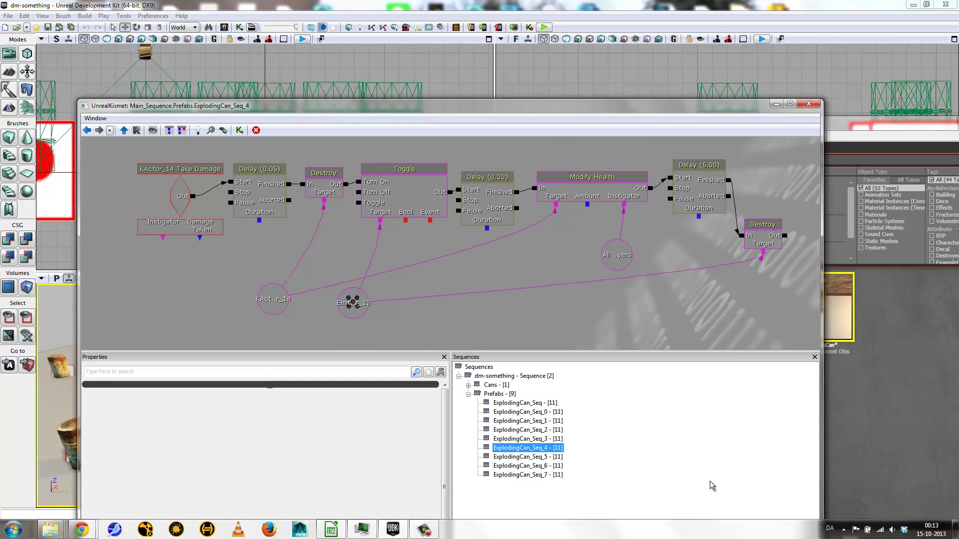
pyautogui.click(424, 530)
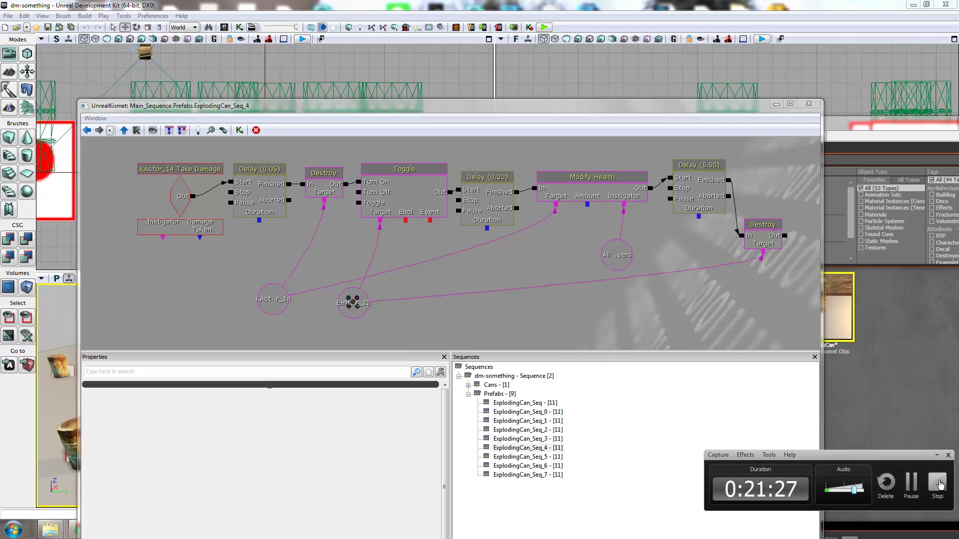